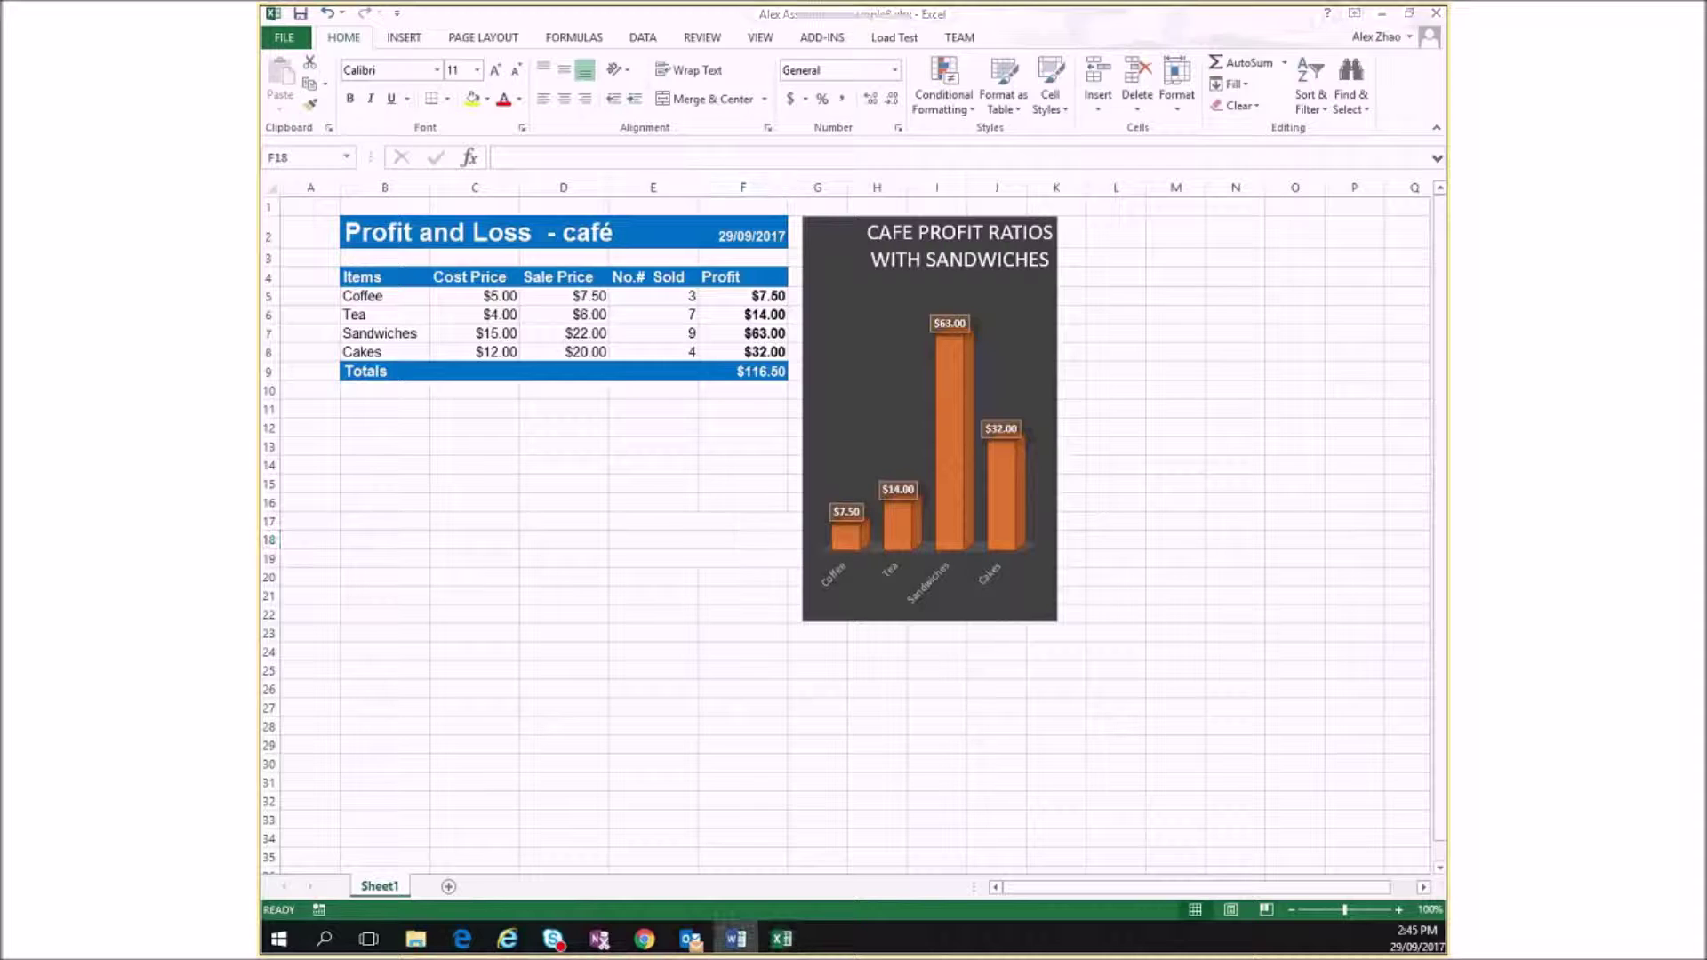
Step: Print the active café profit and loss sheet using the Microsoft Print to PDF printer
key(alt+Tab)
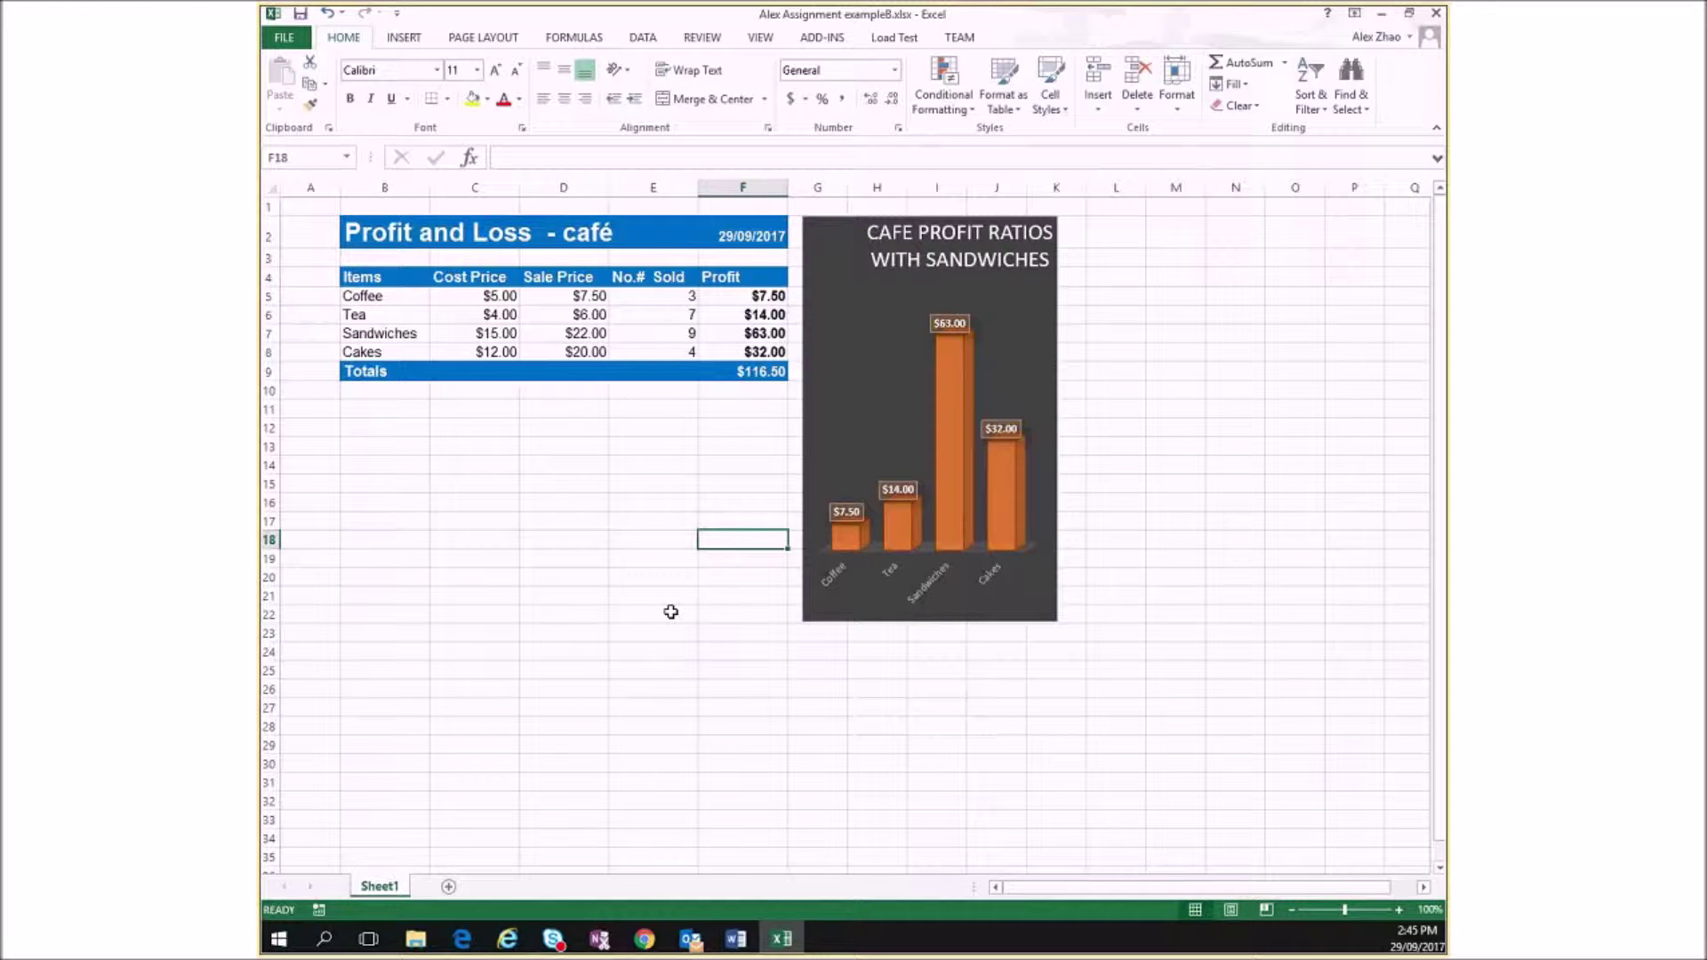
click(294, 36)
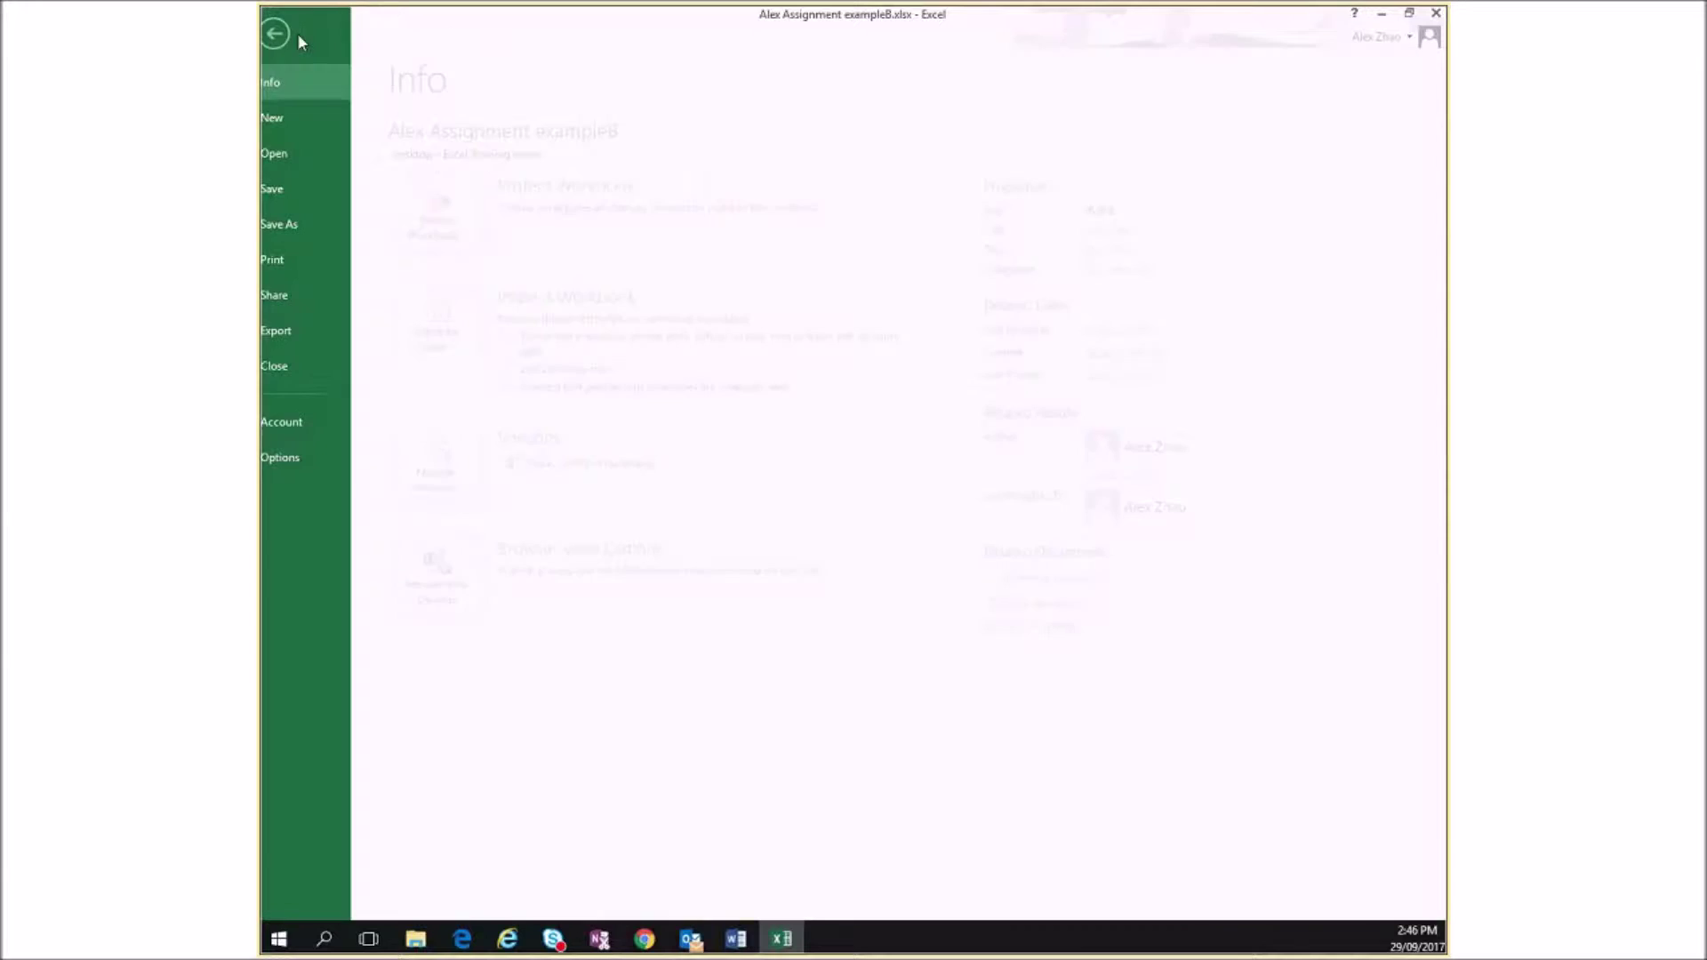
click(315, 263)
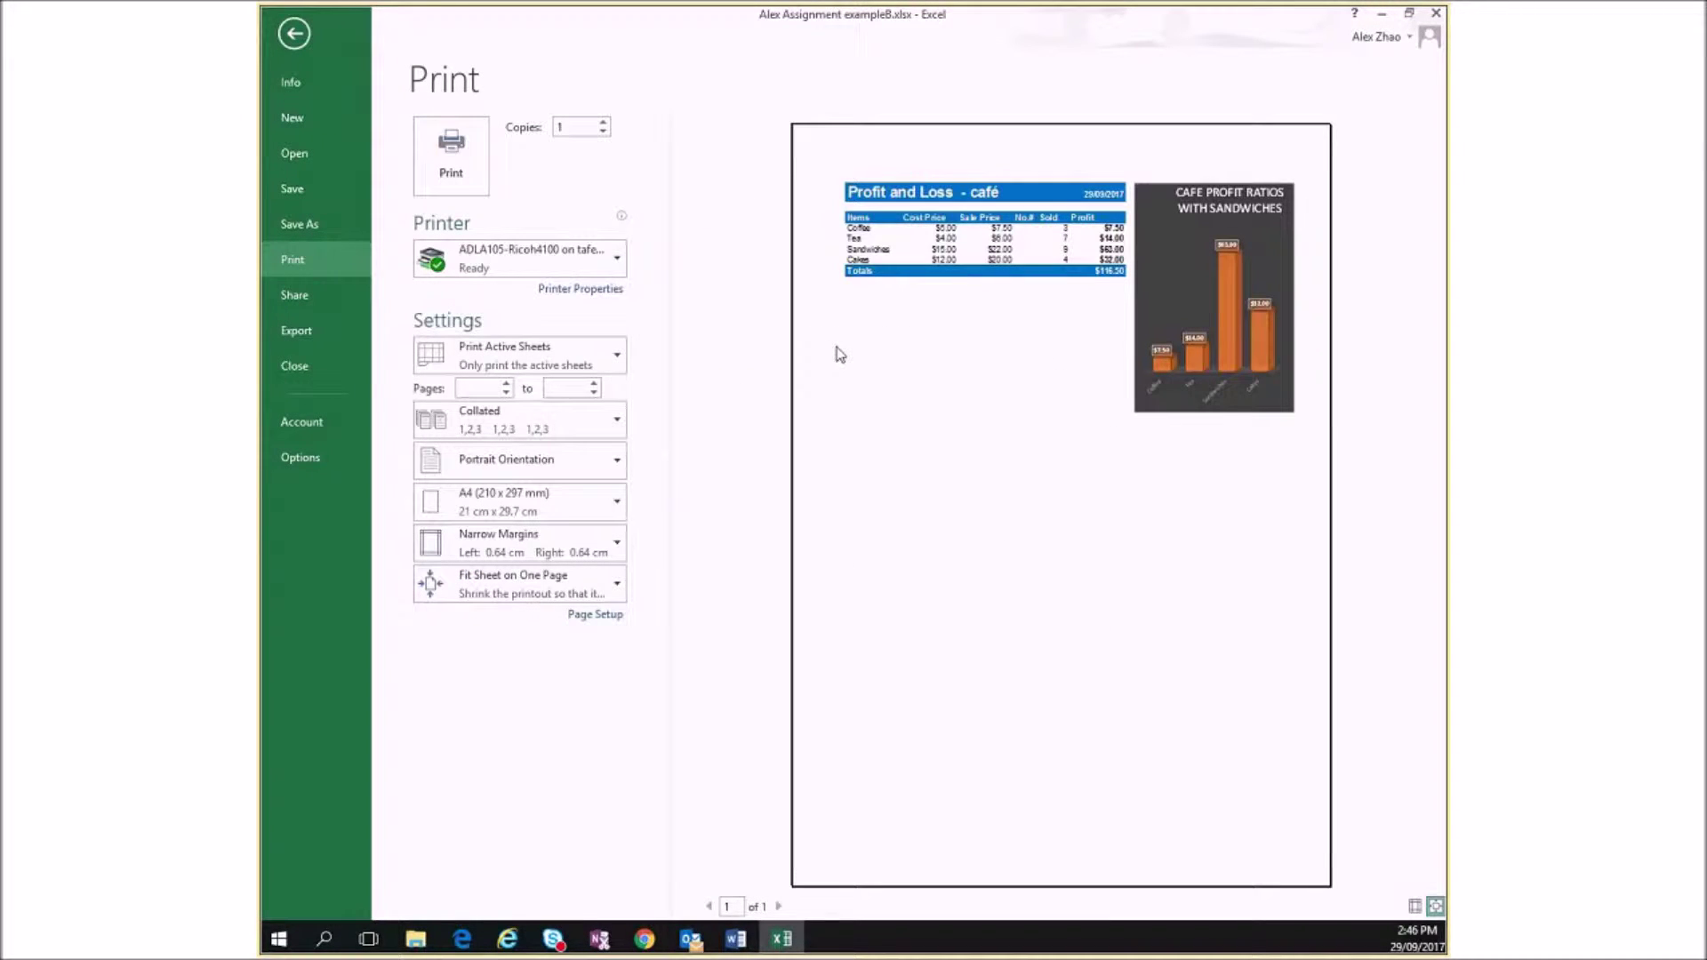
click(622, 262)
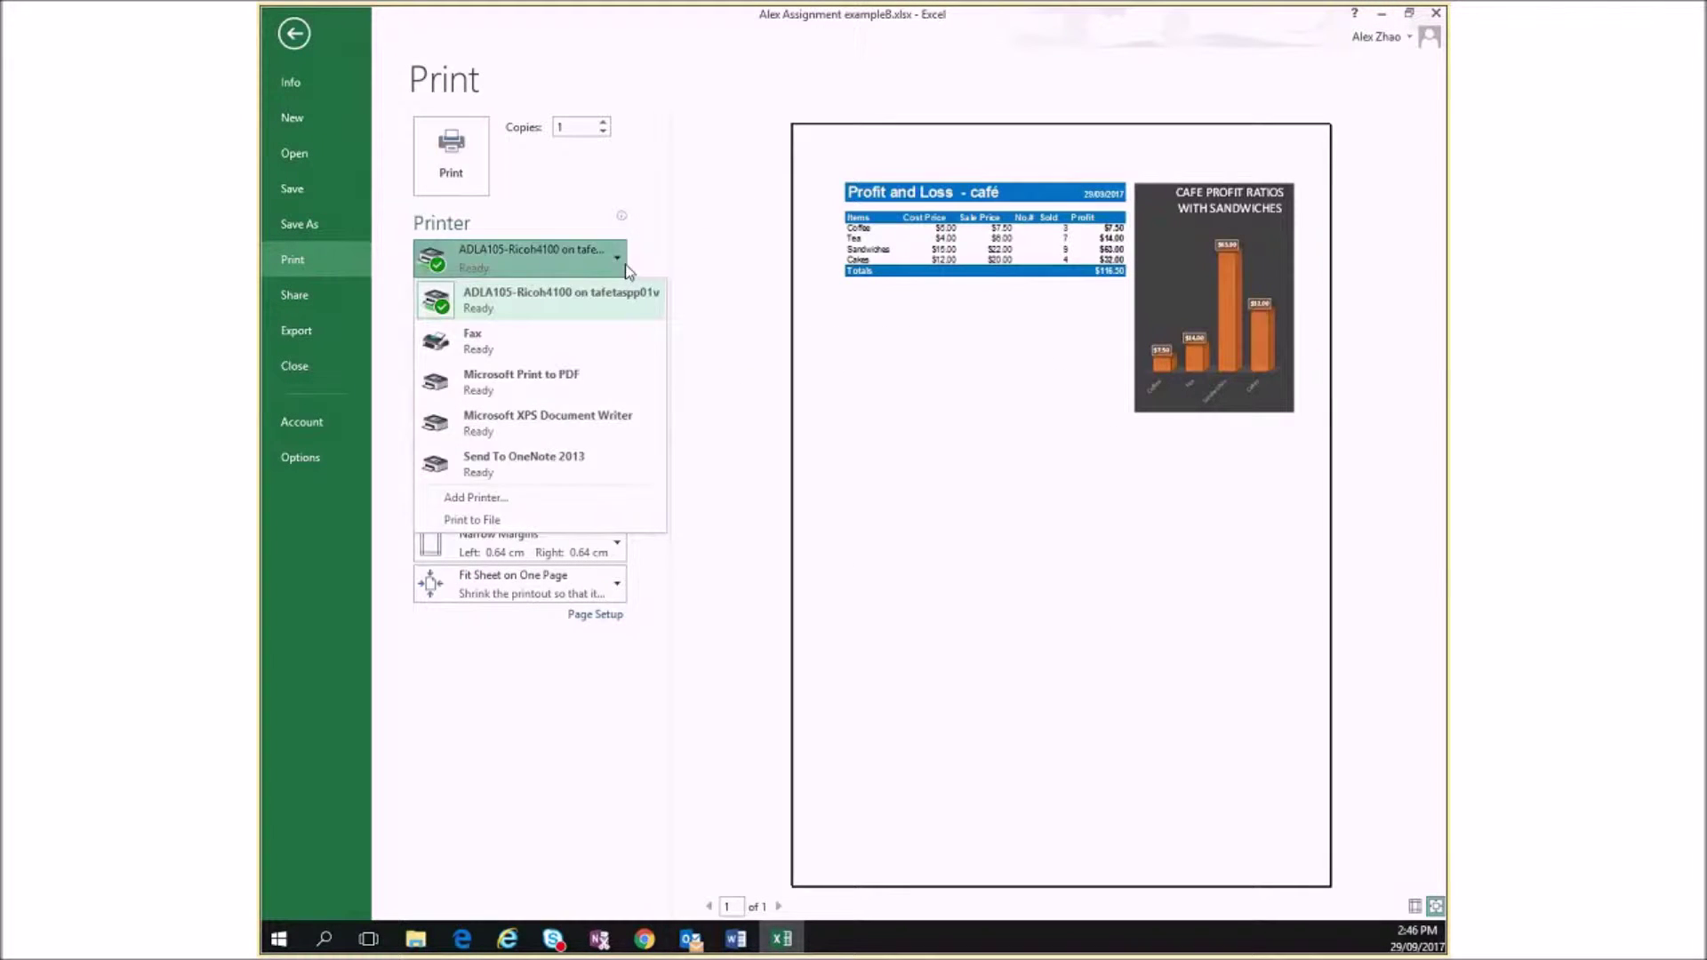
click(532, 388)
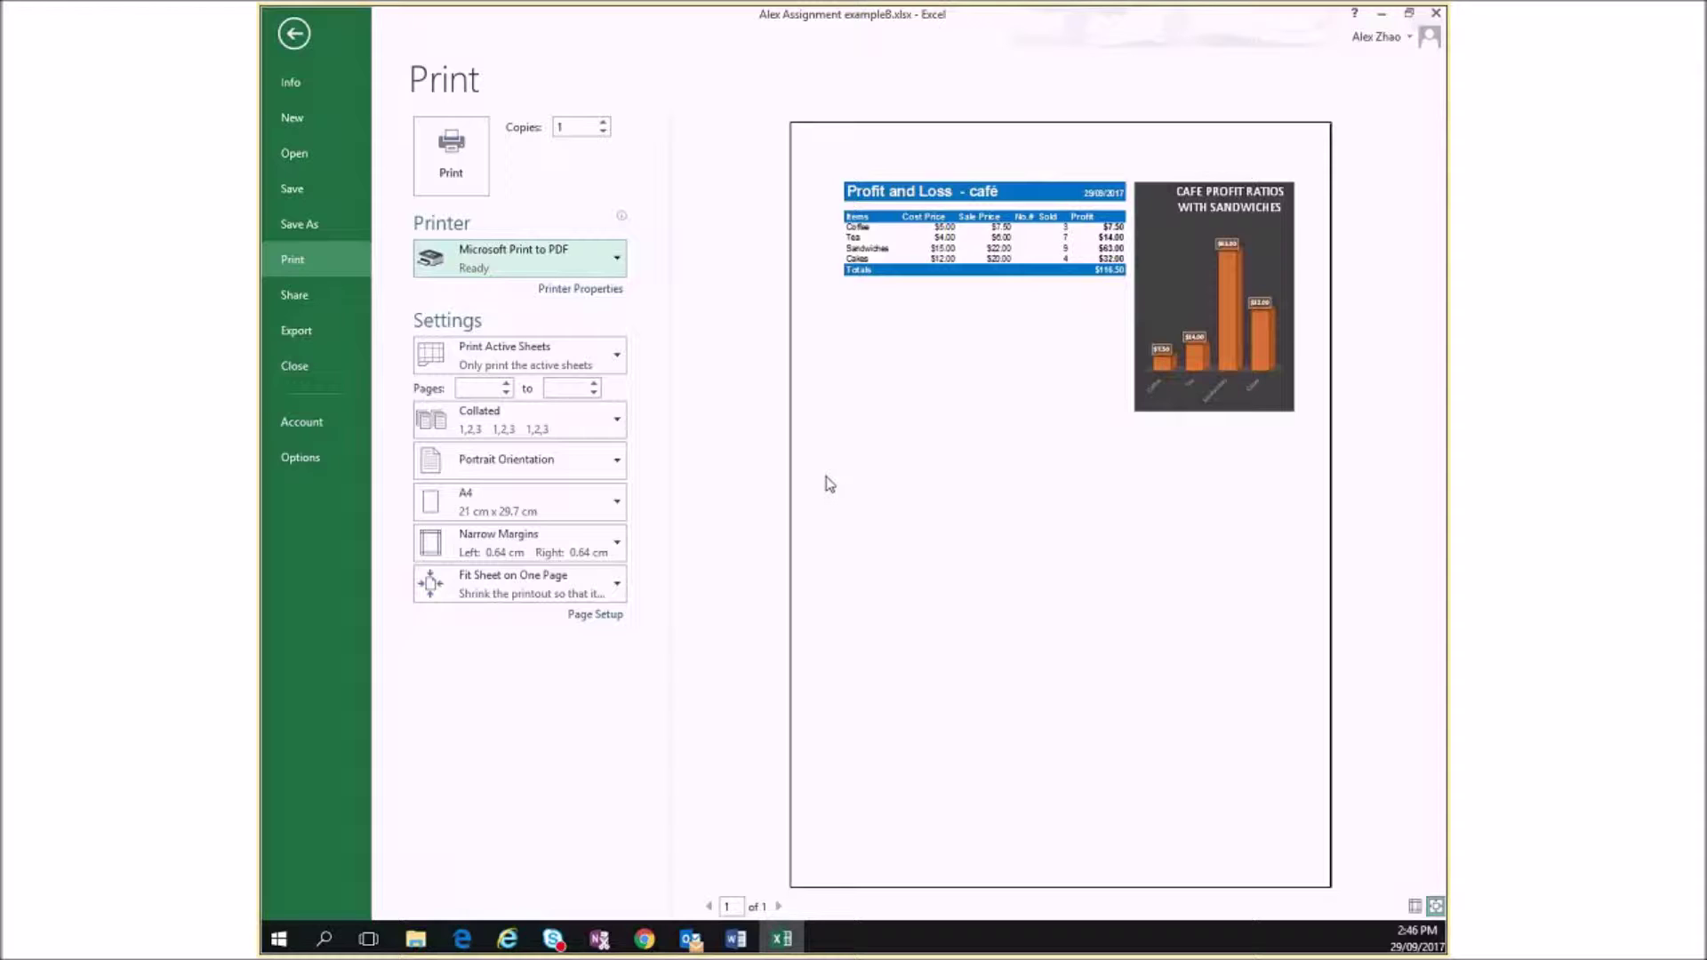
click(451, 160)
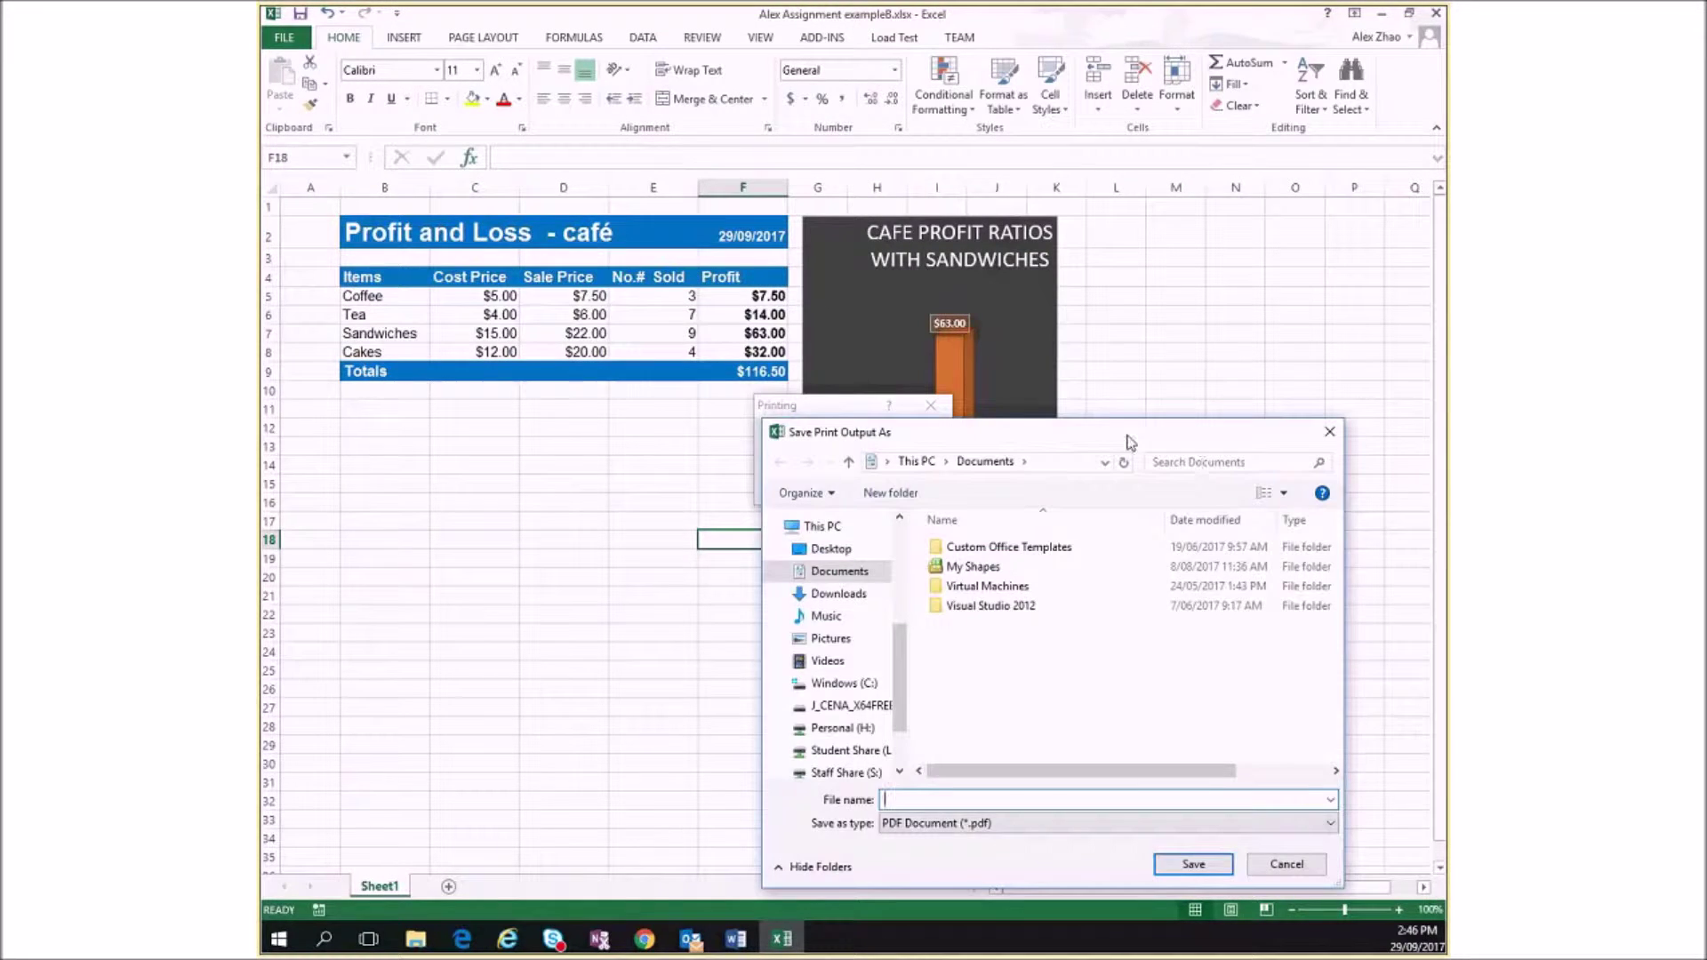
Step: Choose the Excel Training video folder on the Desktop as the save location for the print output
drag(1131, 442, 881, 243)
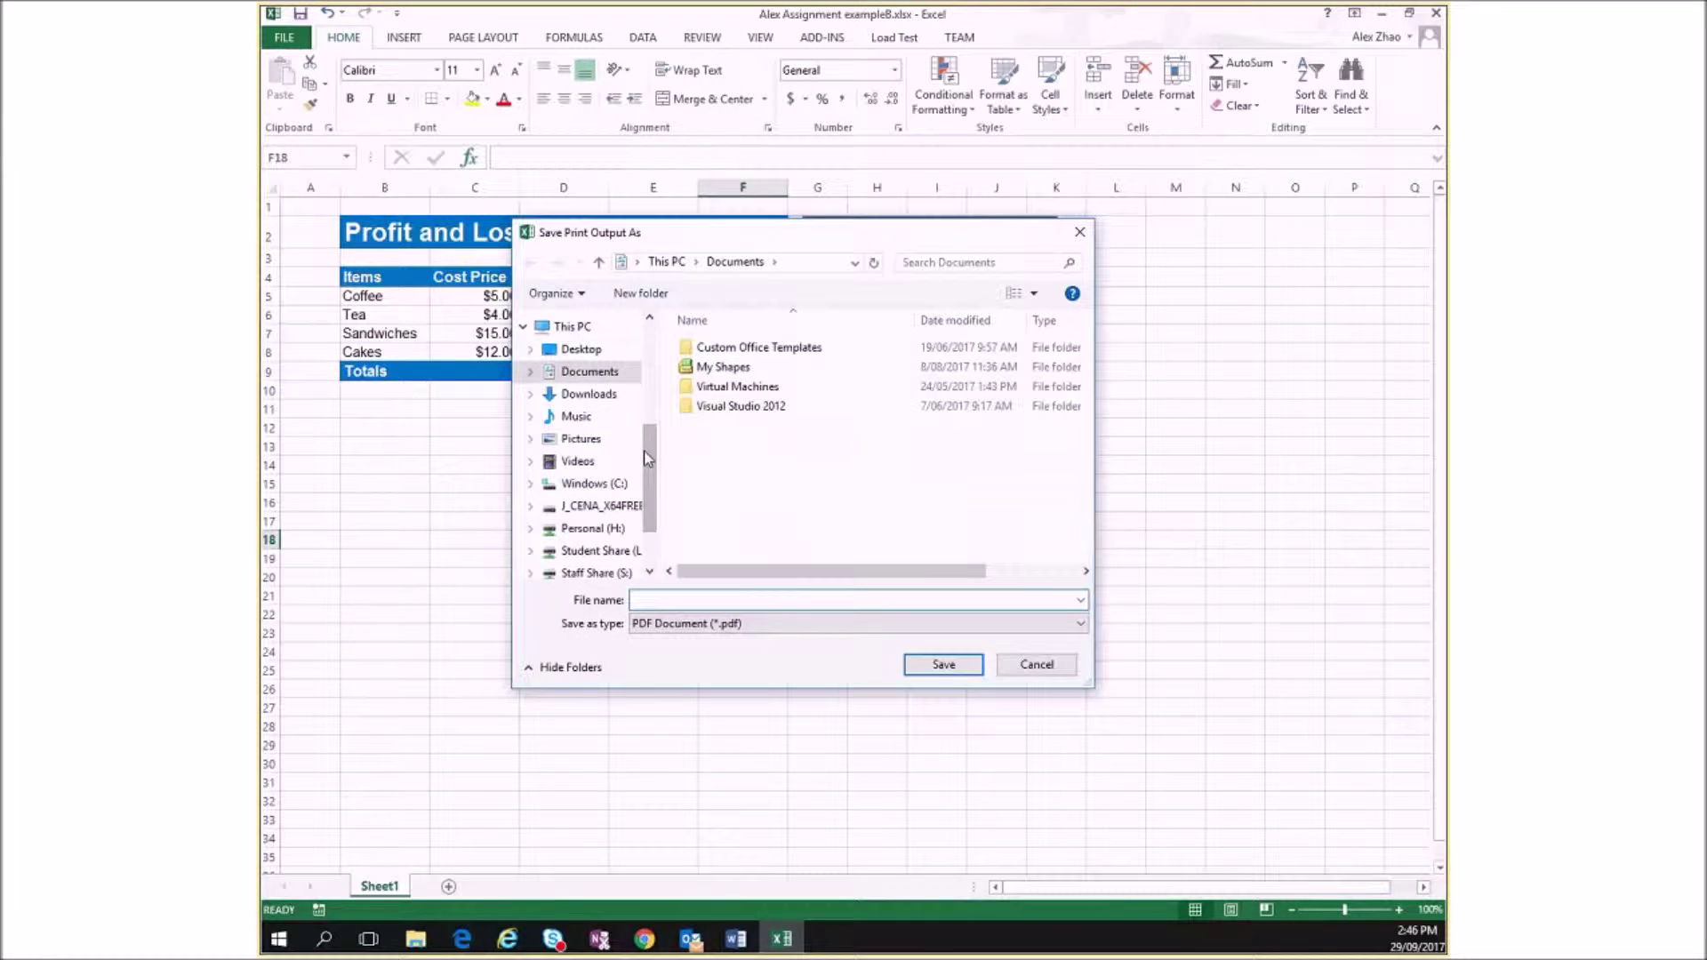
click(582, 349)
double_click(752, 349)
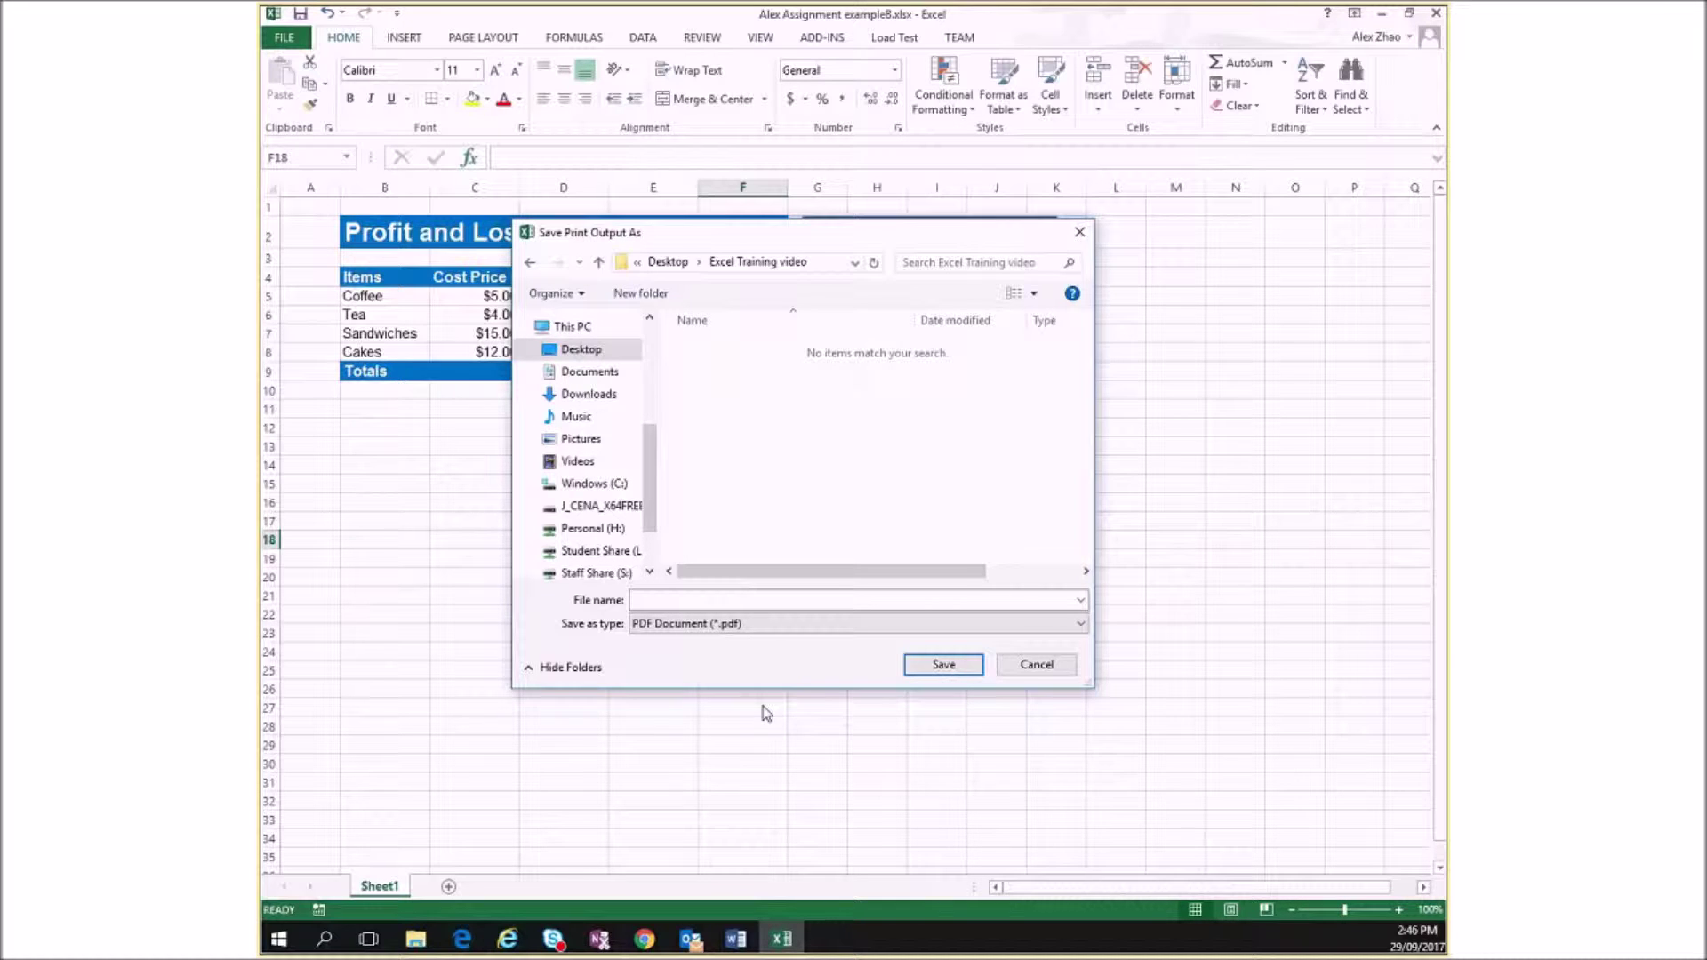
Step: Enter "Alex Assignment exampleC.xlsx" as the output file name and keep PDF Document (*.pdf) as the file type
click(758, 603)
text(Alex Assignment exampleA.xlsx)
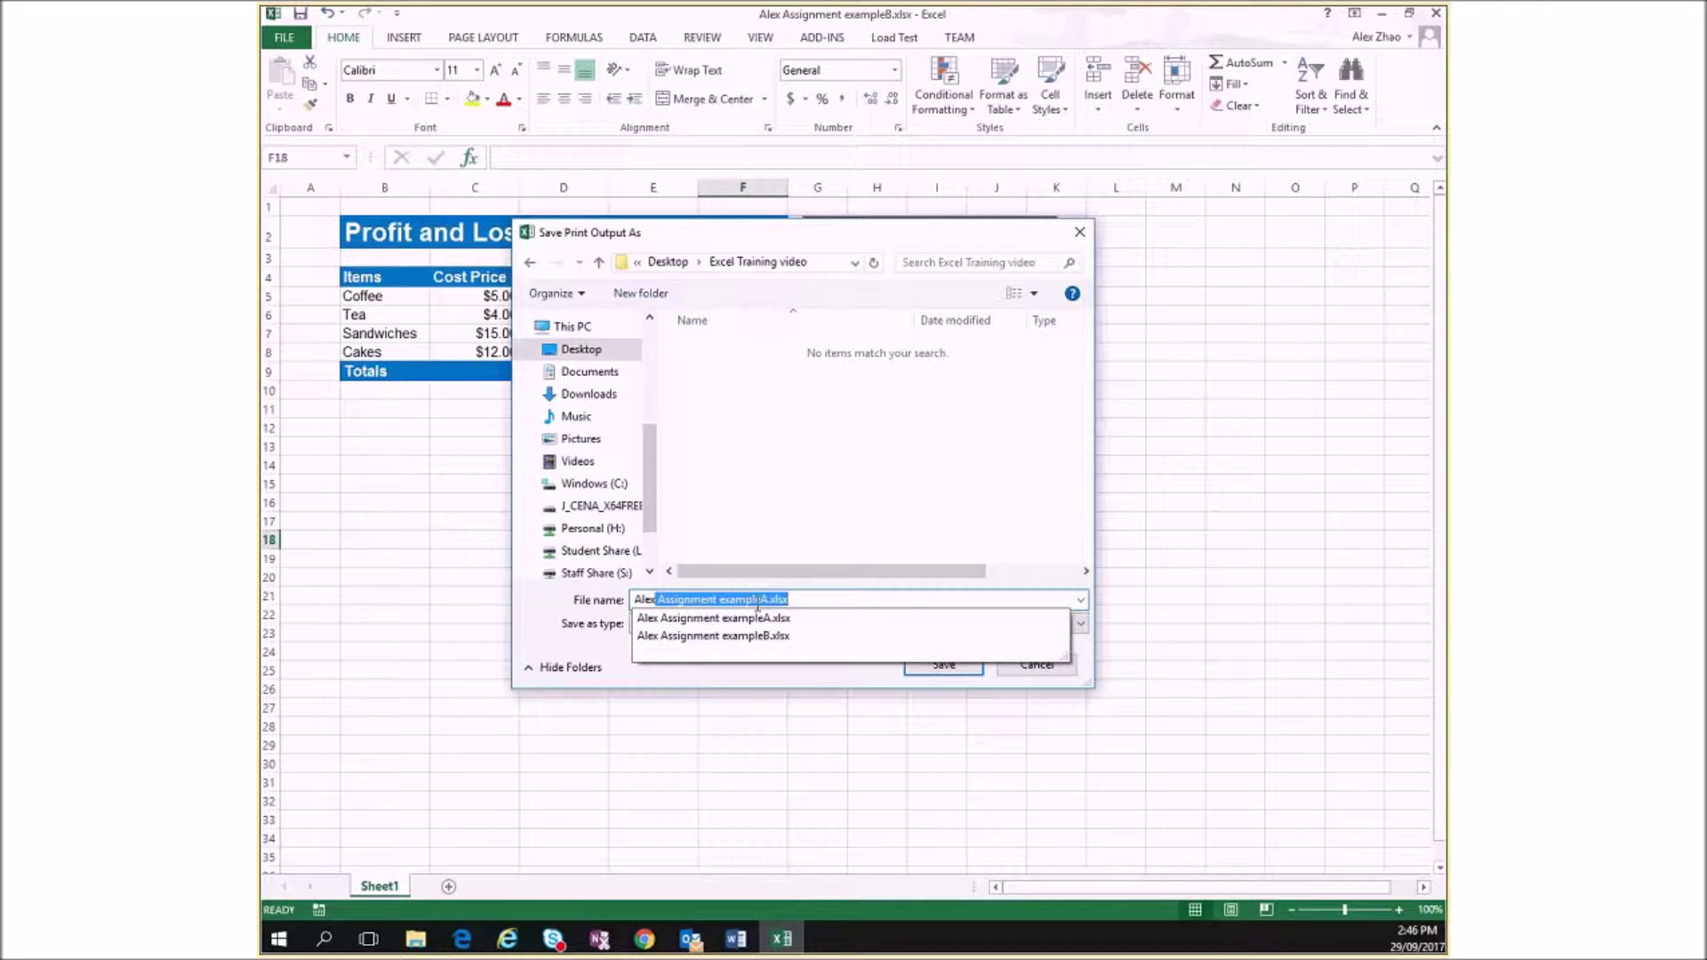
click(768, 602)
key(BackSpace)
text(C)
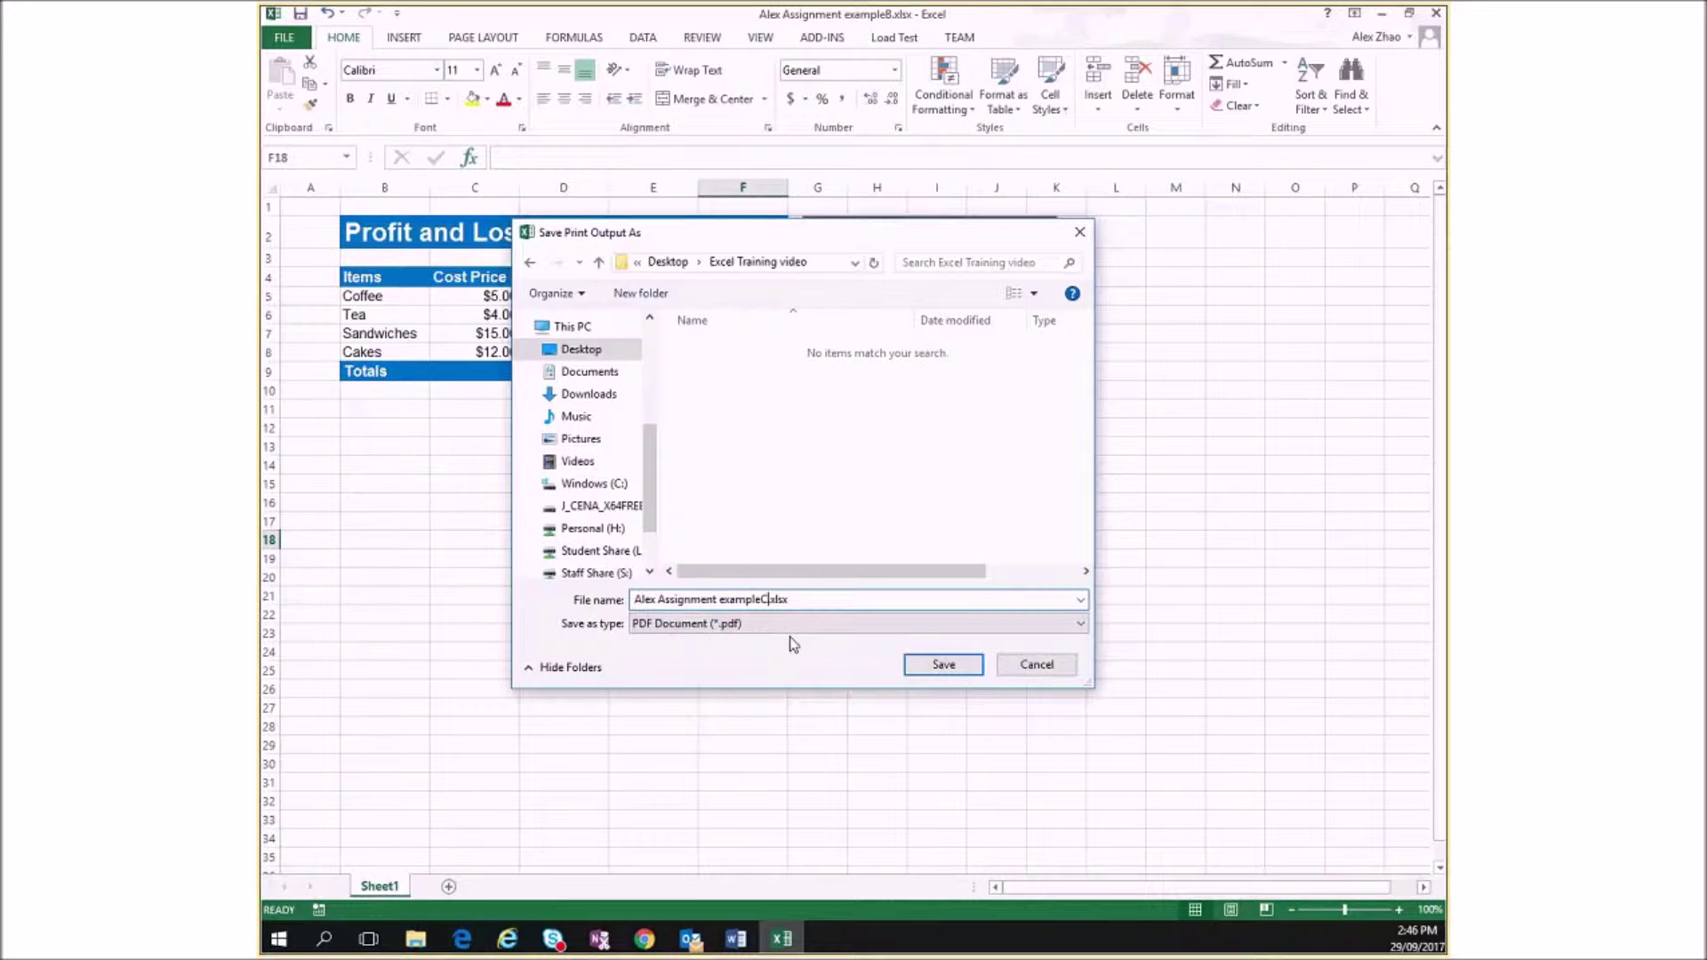
click(955, 624)
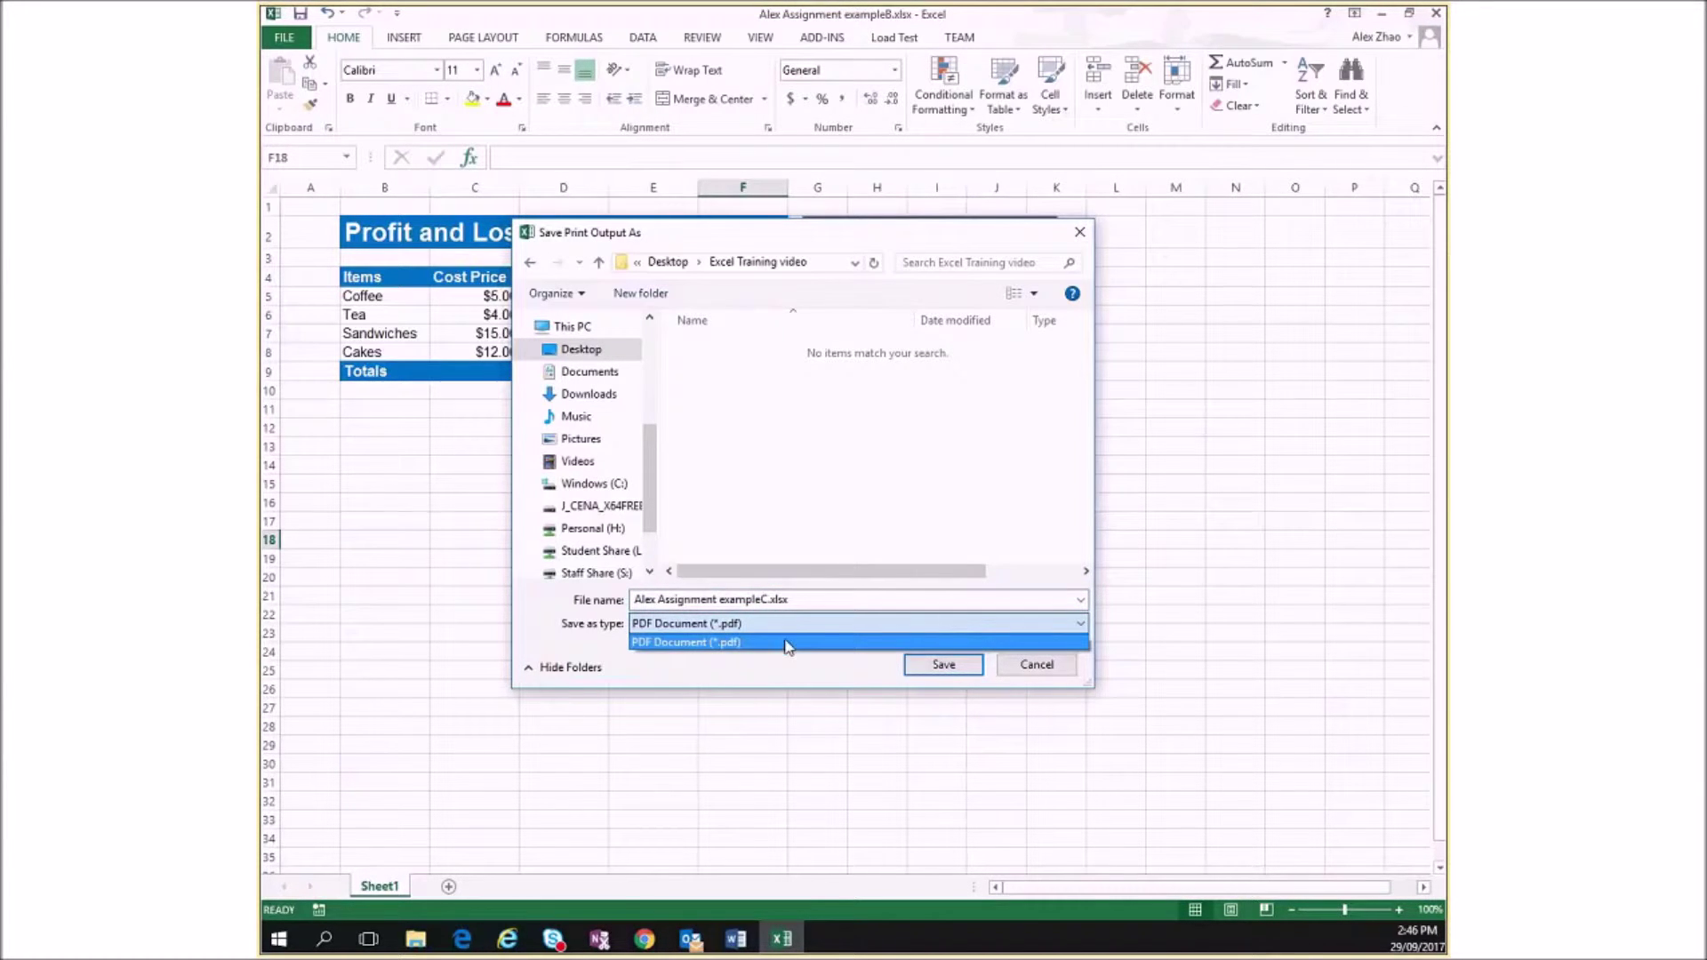
click(784, 642)
Step: Remove the .xlsx extension so the file name reads "Alex Assignment exampleC", and save the PDF
click(811, 597)
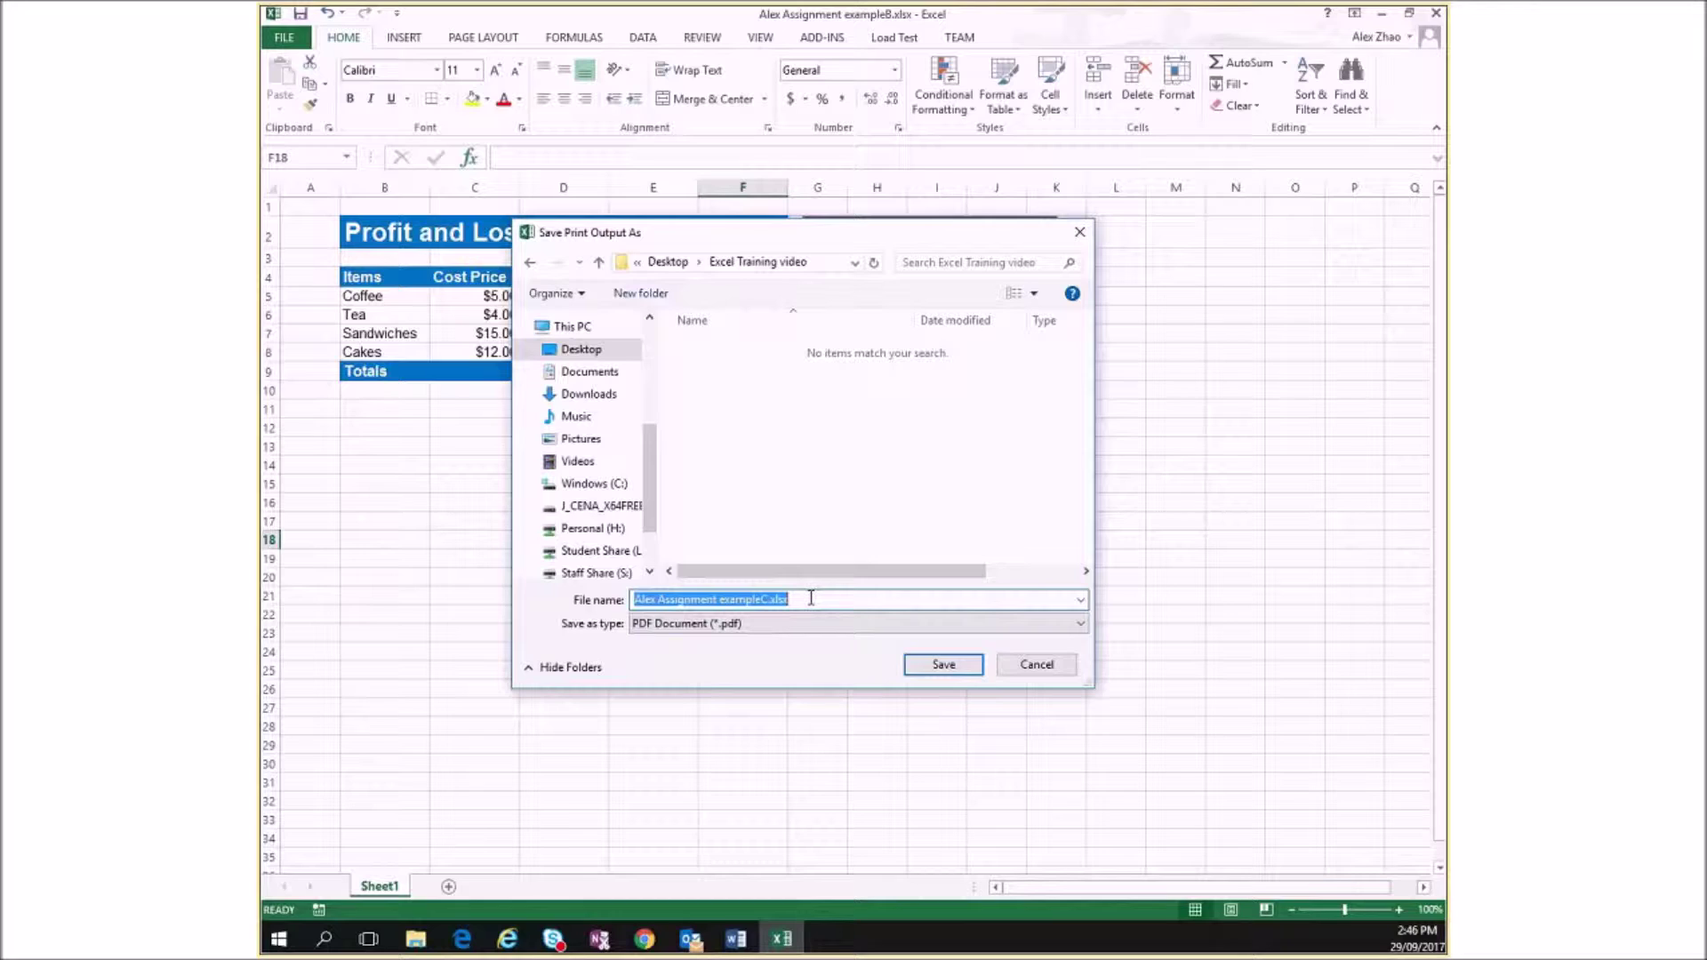
click(811, 597)
key(BackSpace)
key(BackSpace)
key(BackSpace)
key(BackSpace)
key(BackSpace)
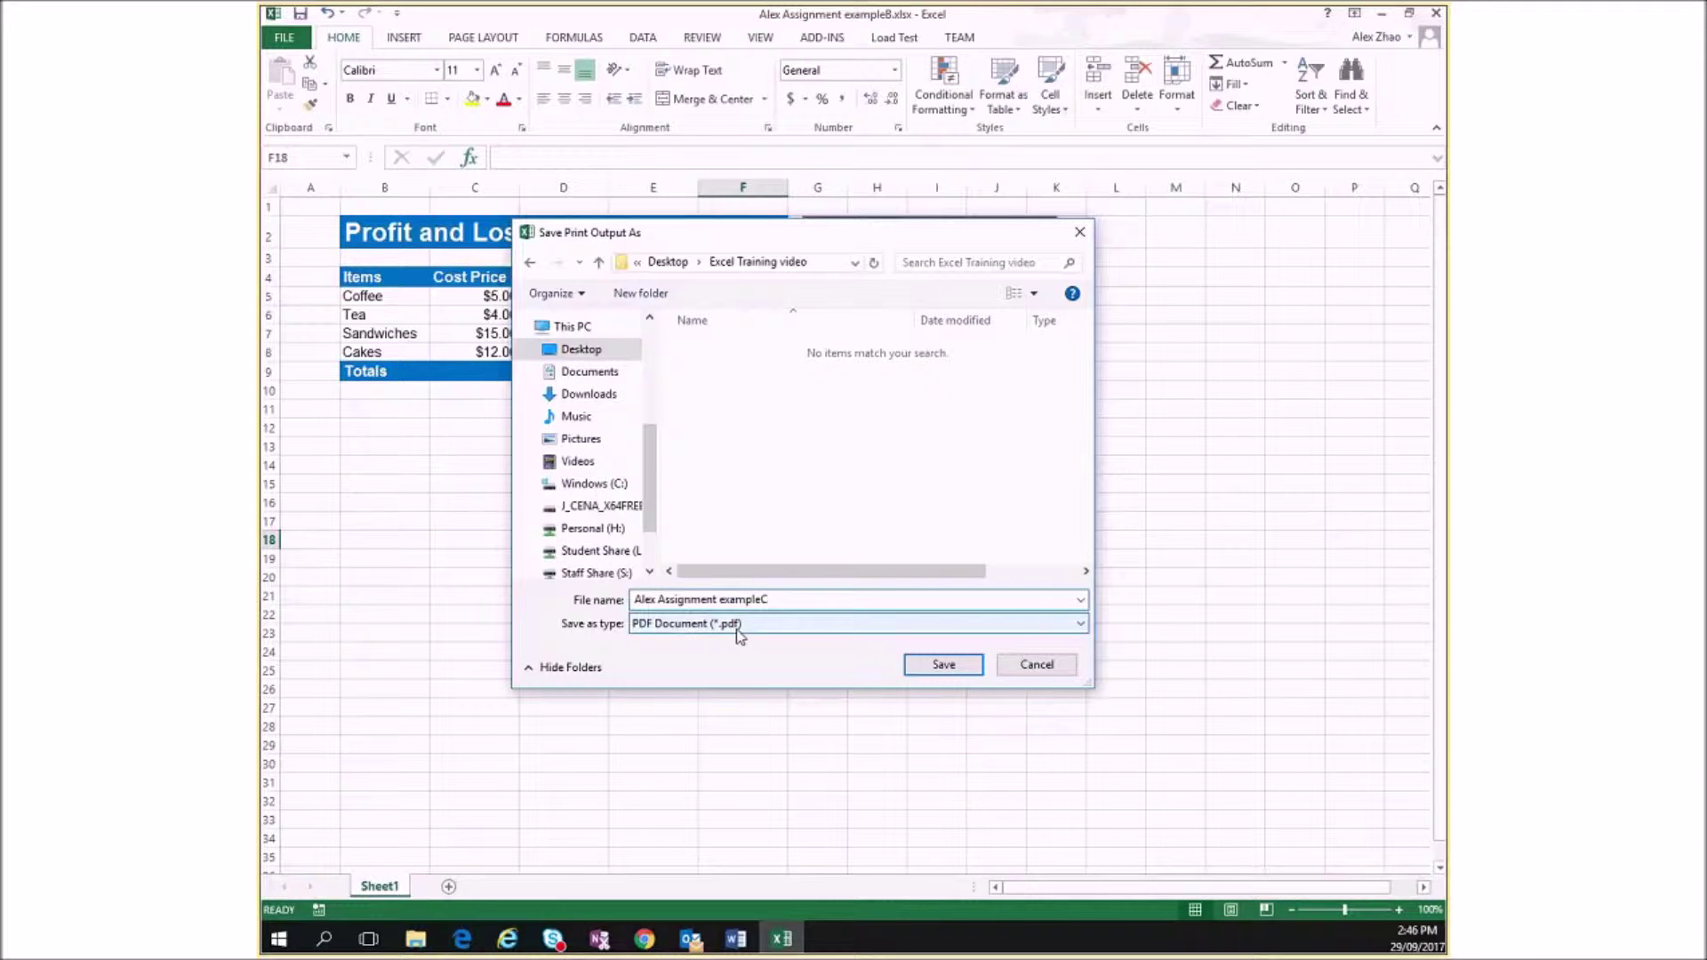
click(941, 666)
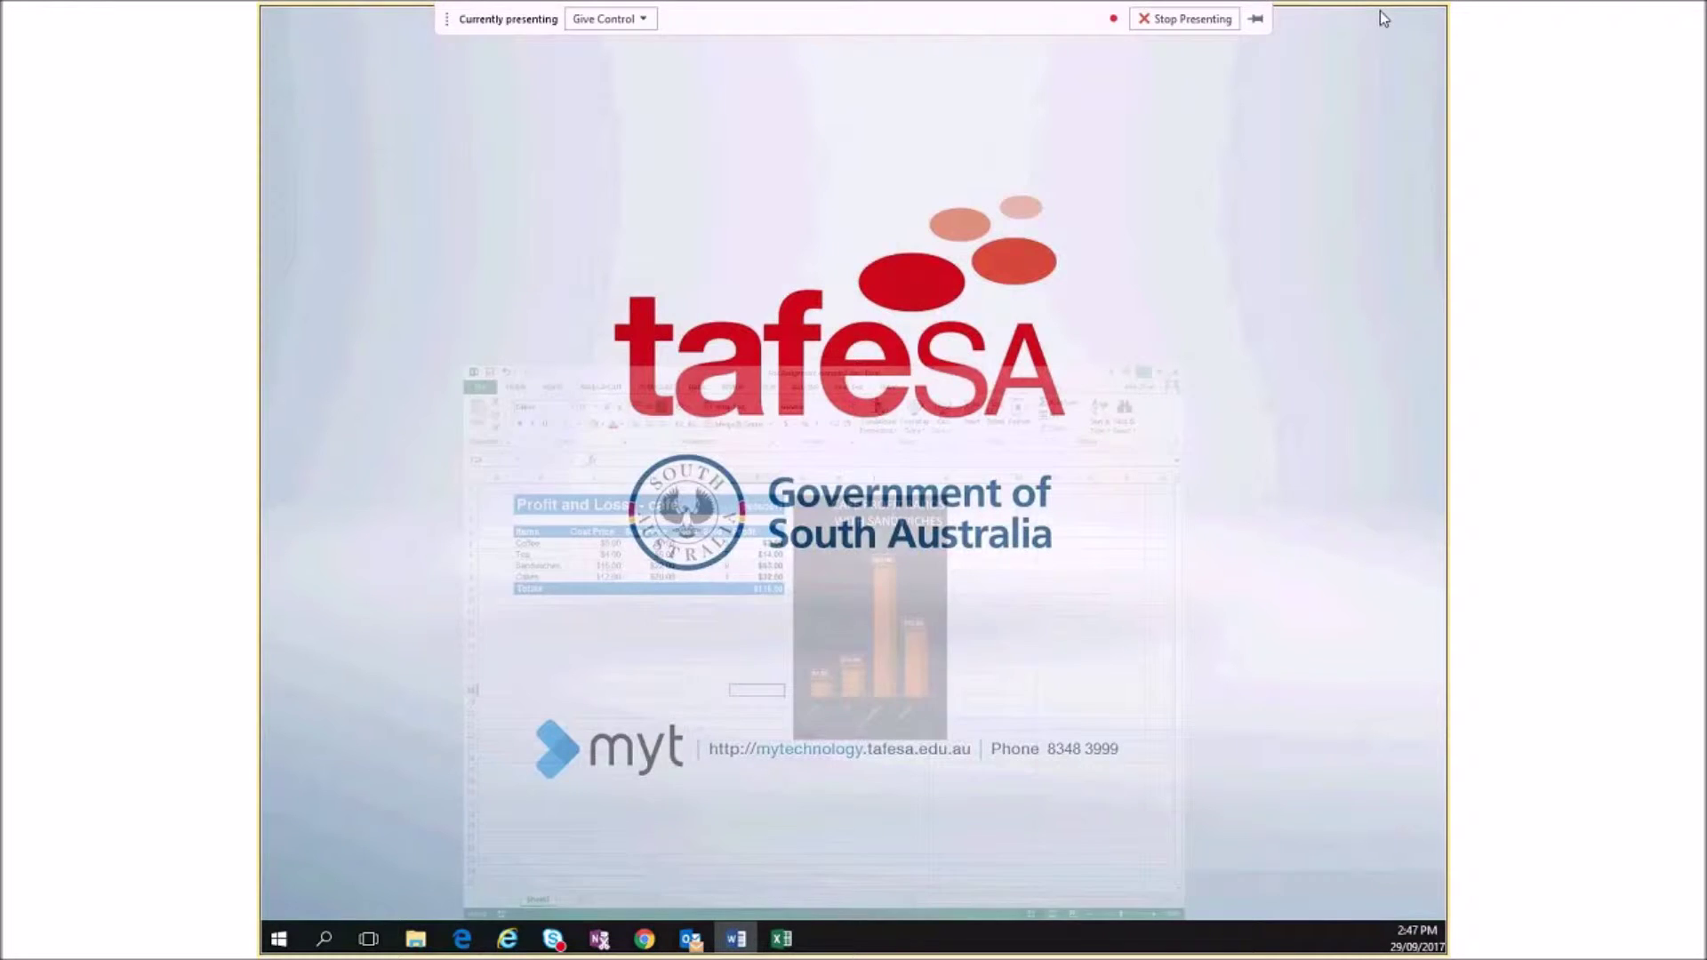
Step: In File Explorer, open Alex Assignment exampleC.pdf from the Excel Training video folder on the Desktop
right_click(433, 941)
click(396, 830)
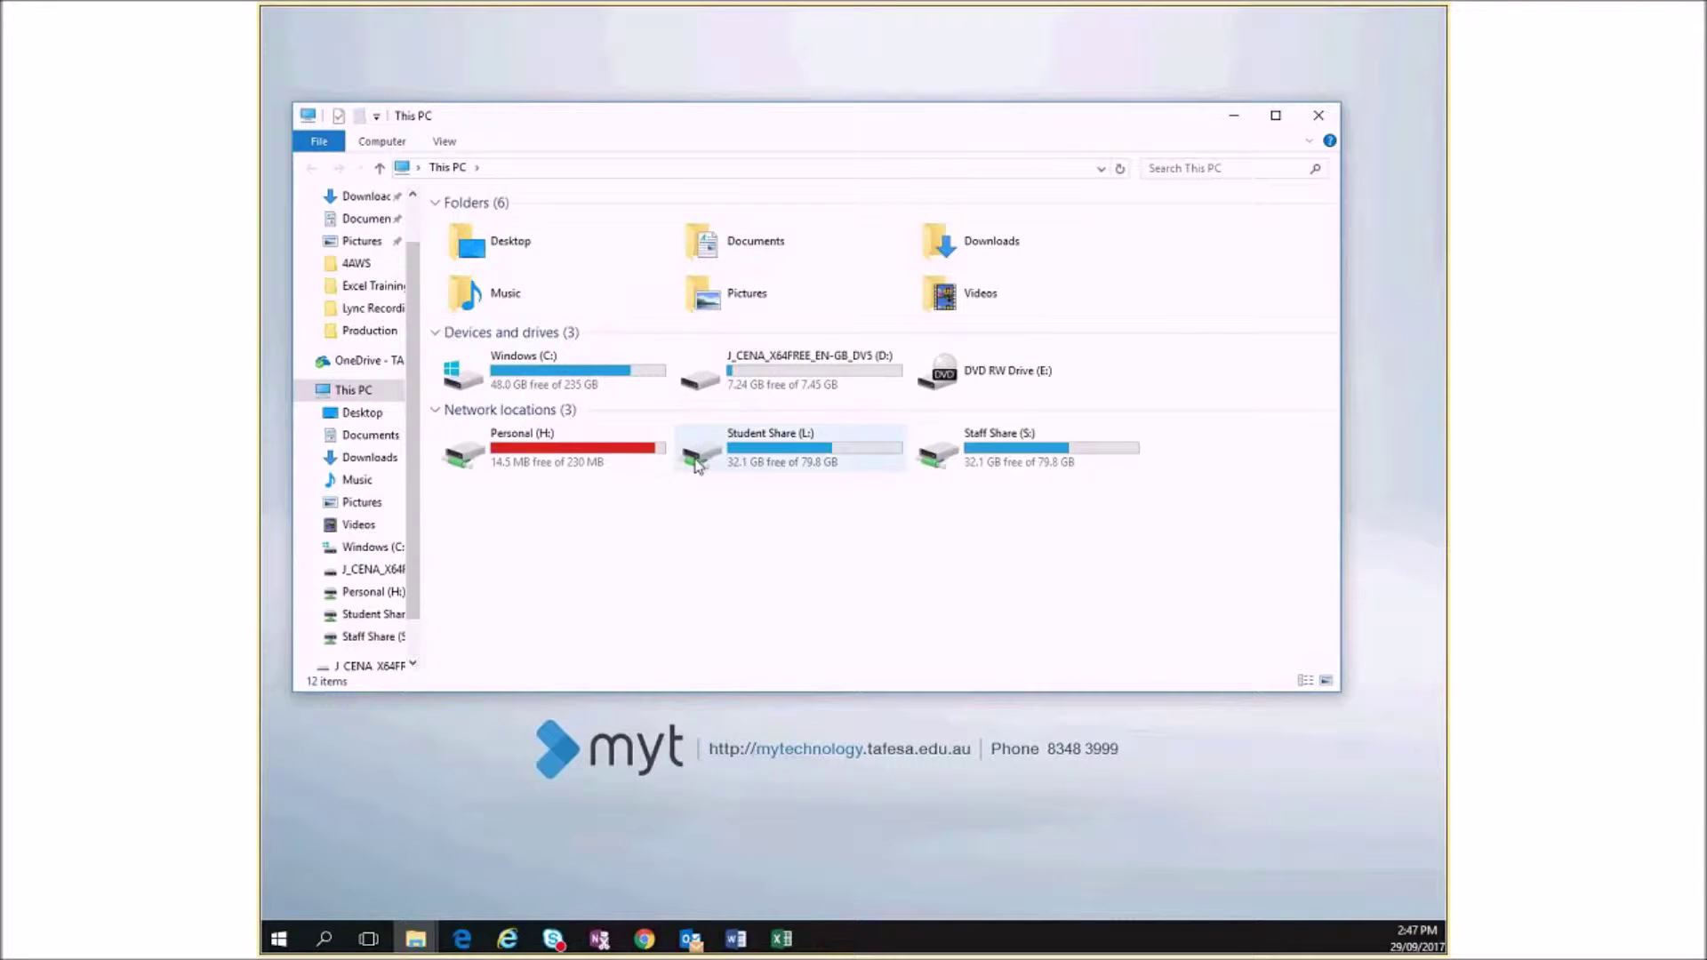
double_click(494, 252)
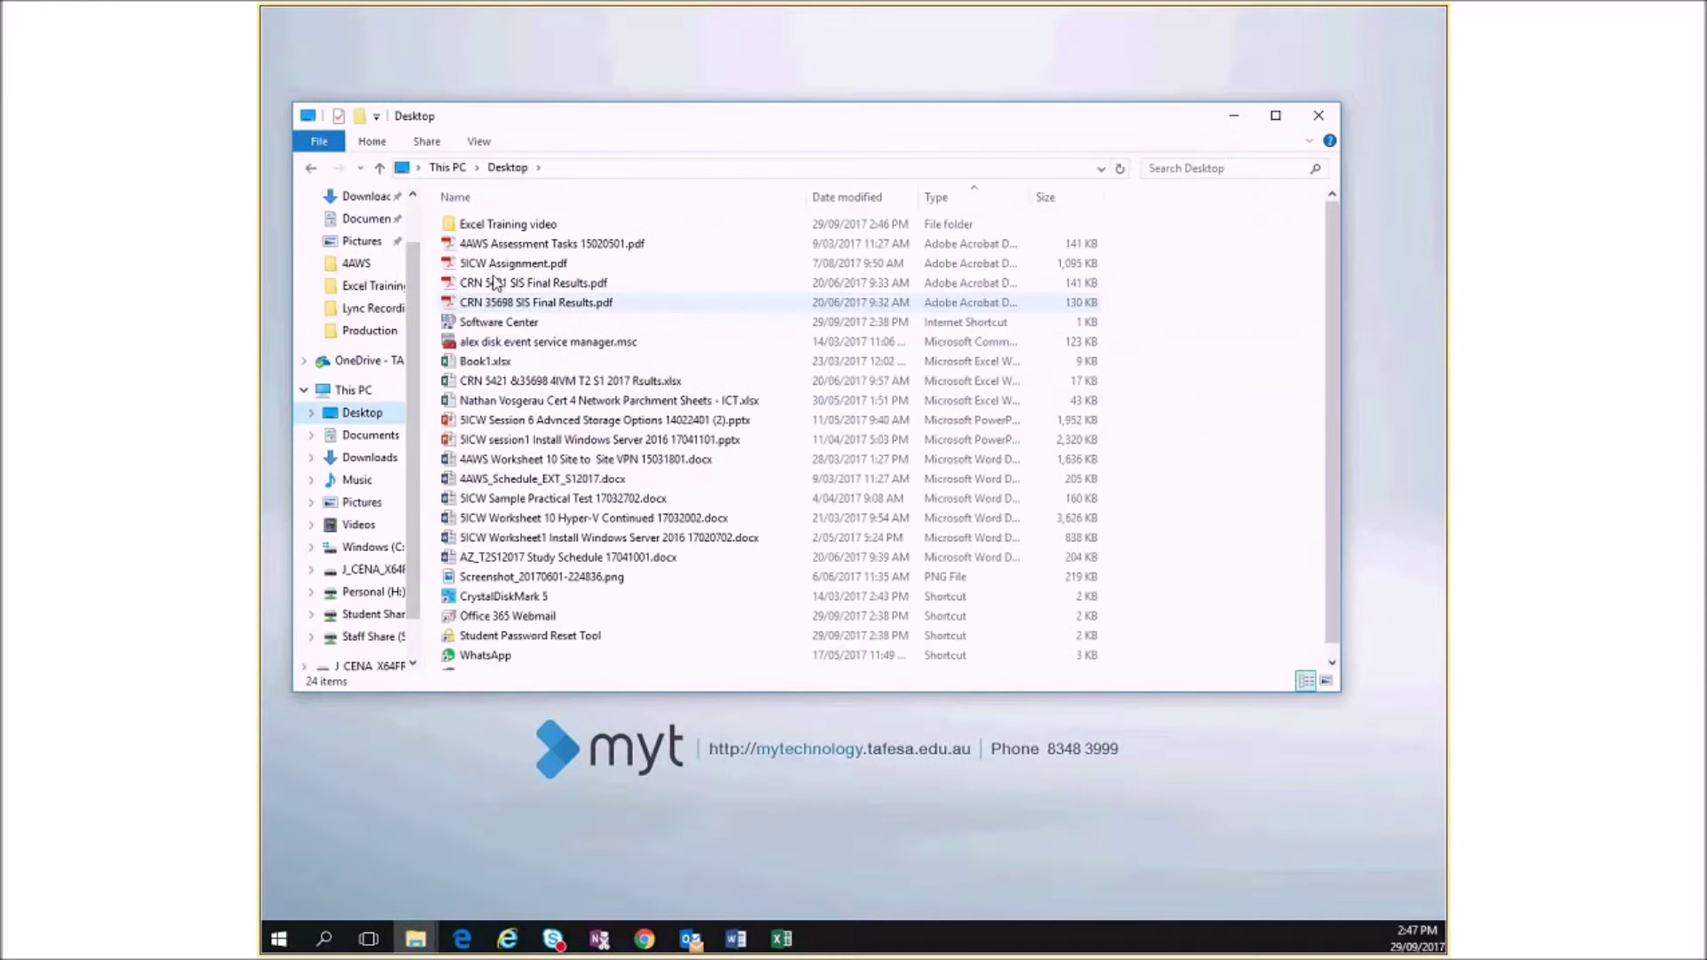
double_click(512, 226)
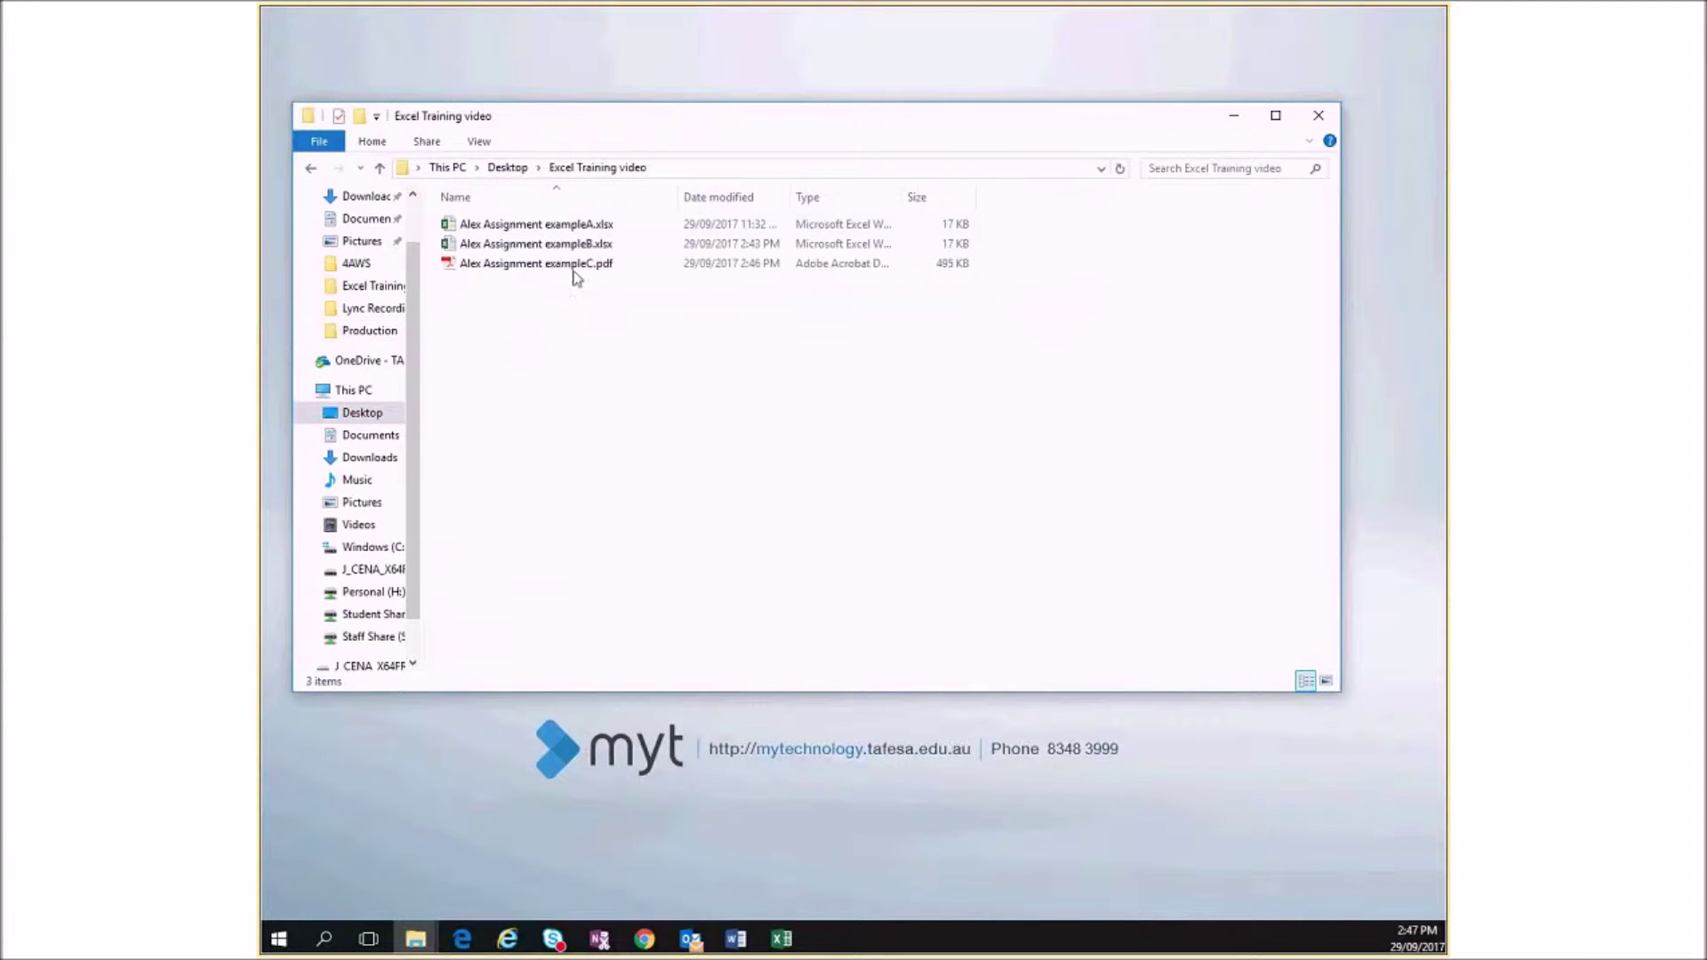
double_click(529, 266)
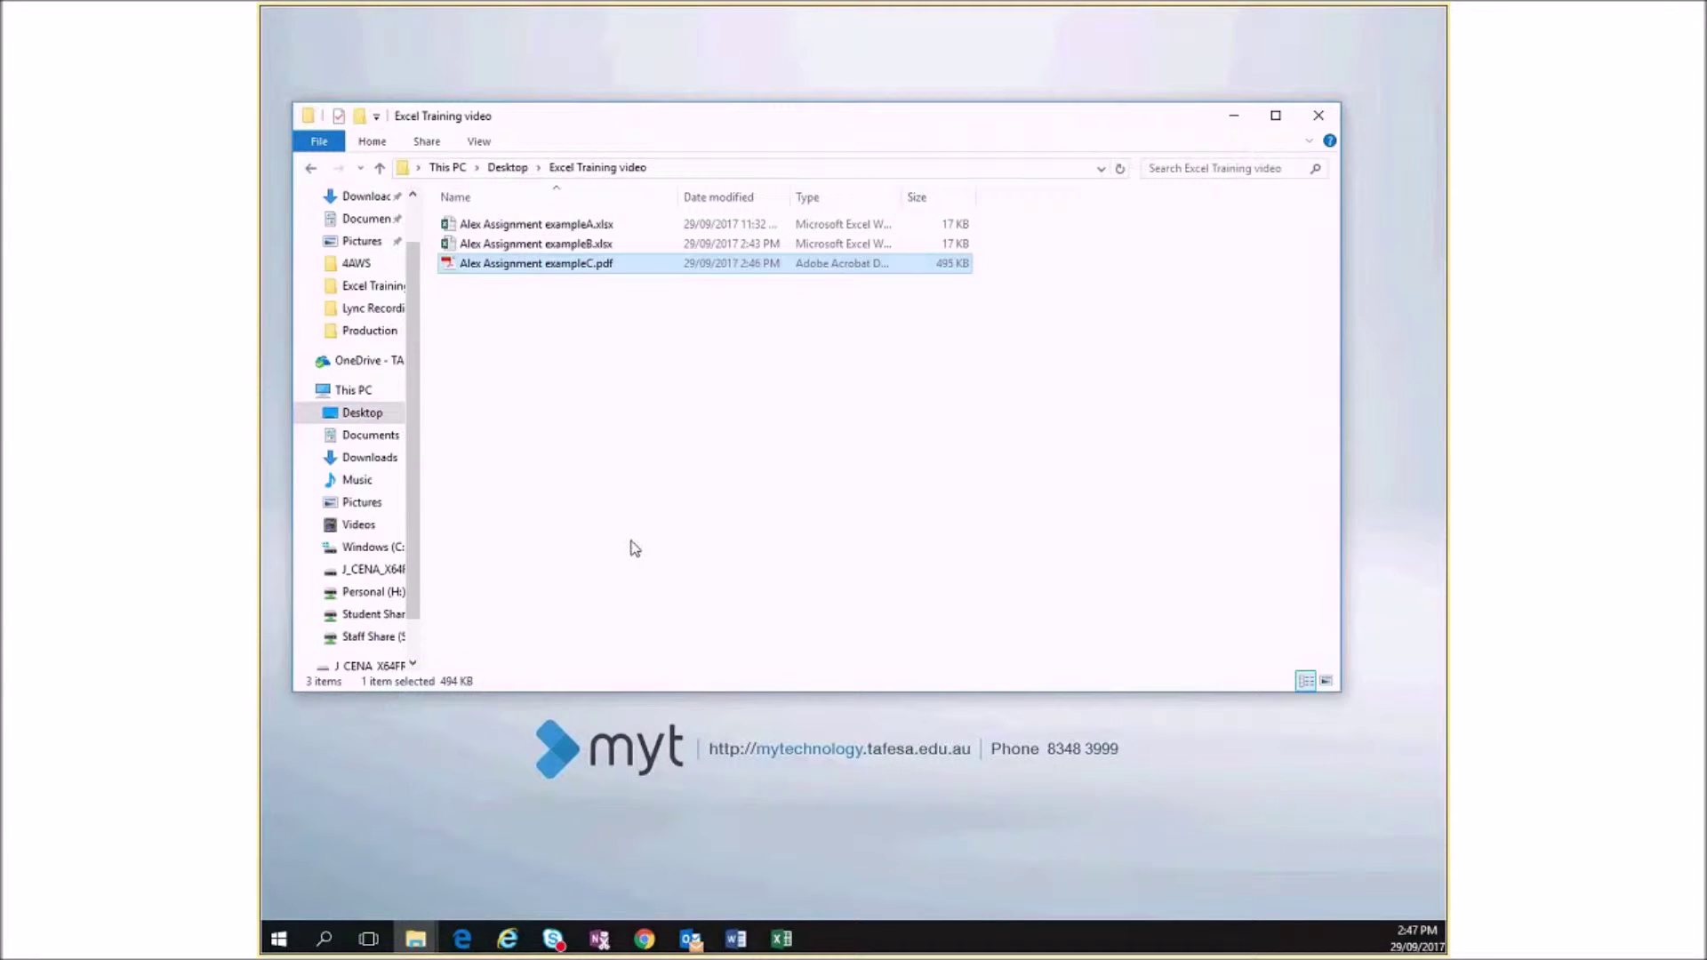
double_click(561, 266)
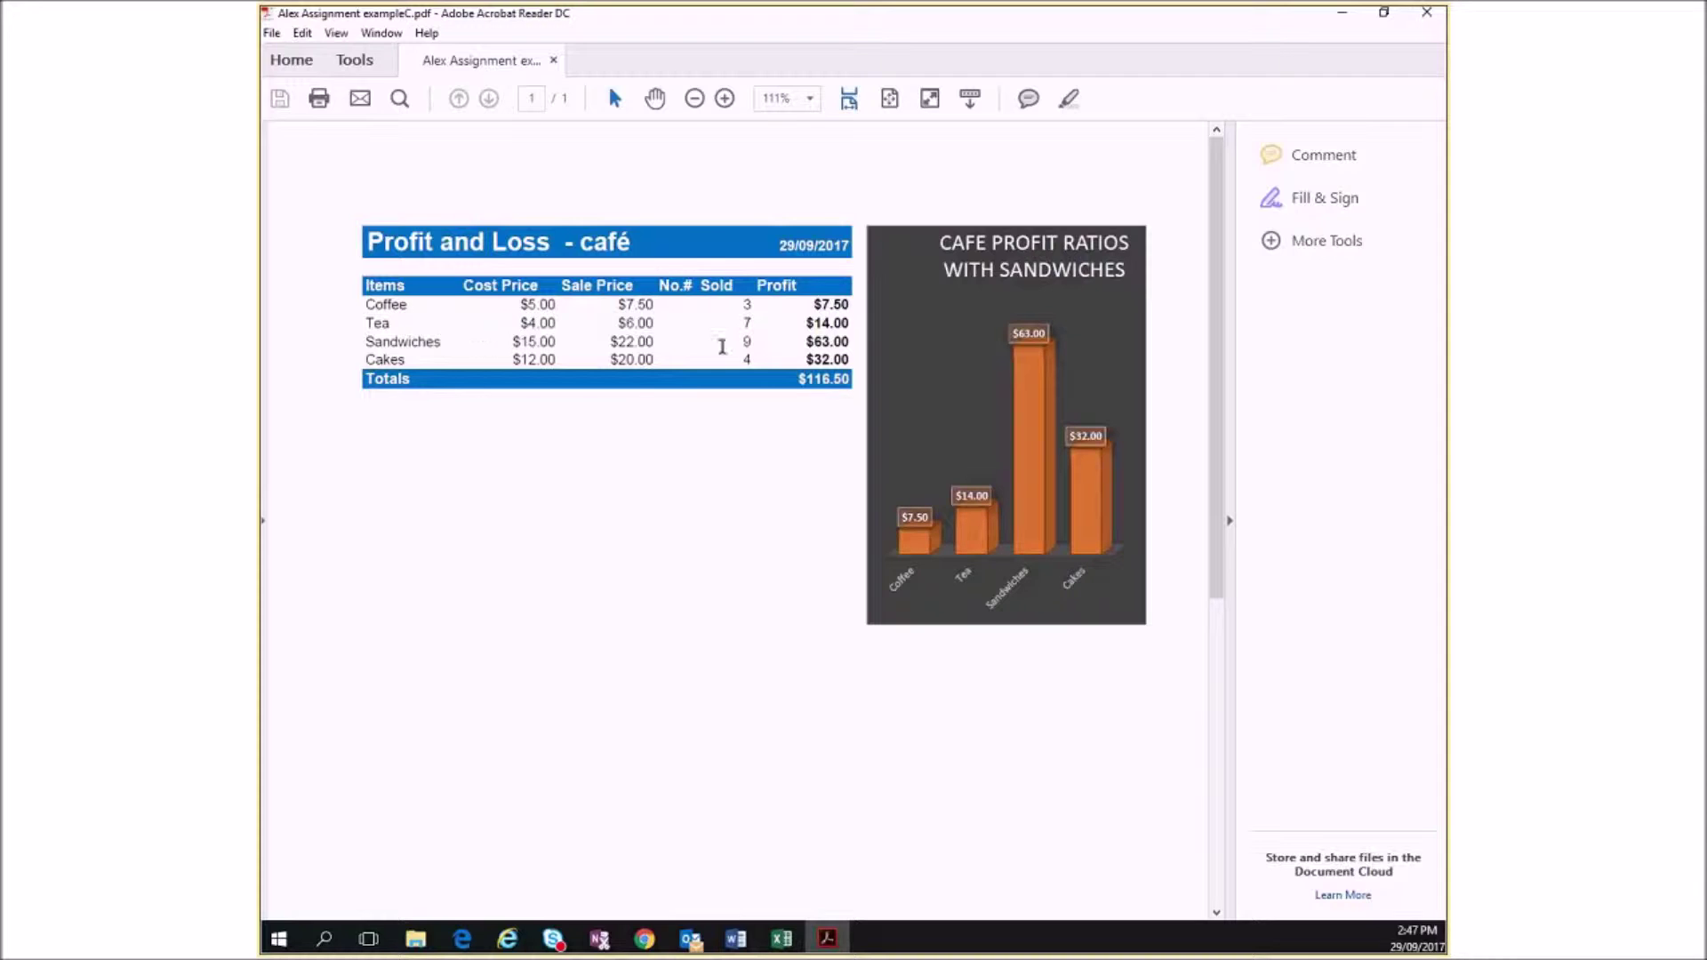
Step: Check whether the table values and the chart in the PDF can be edited
click(556, 337)
double_click(841, 341)
click(900, 489)
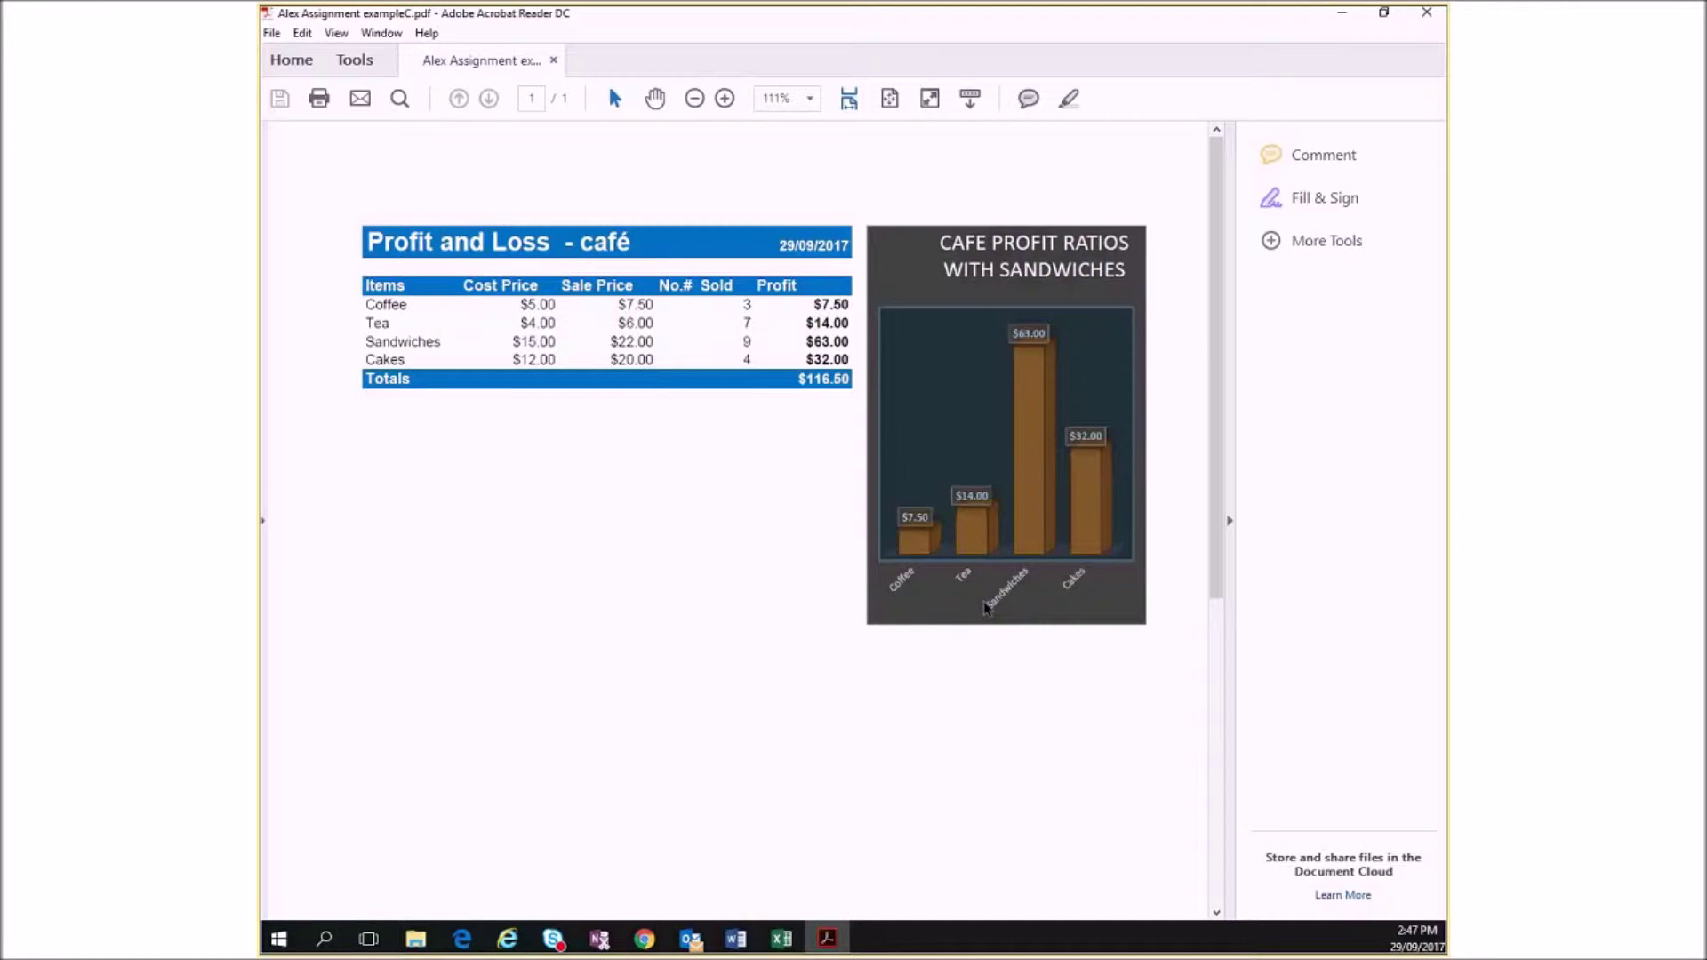
Step: Switch back to Excel and reposition the chart title so it sits roughly centred above the columns
click(776, 931)
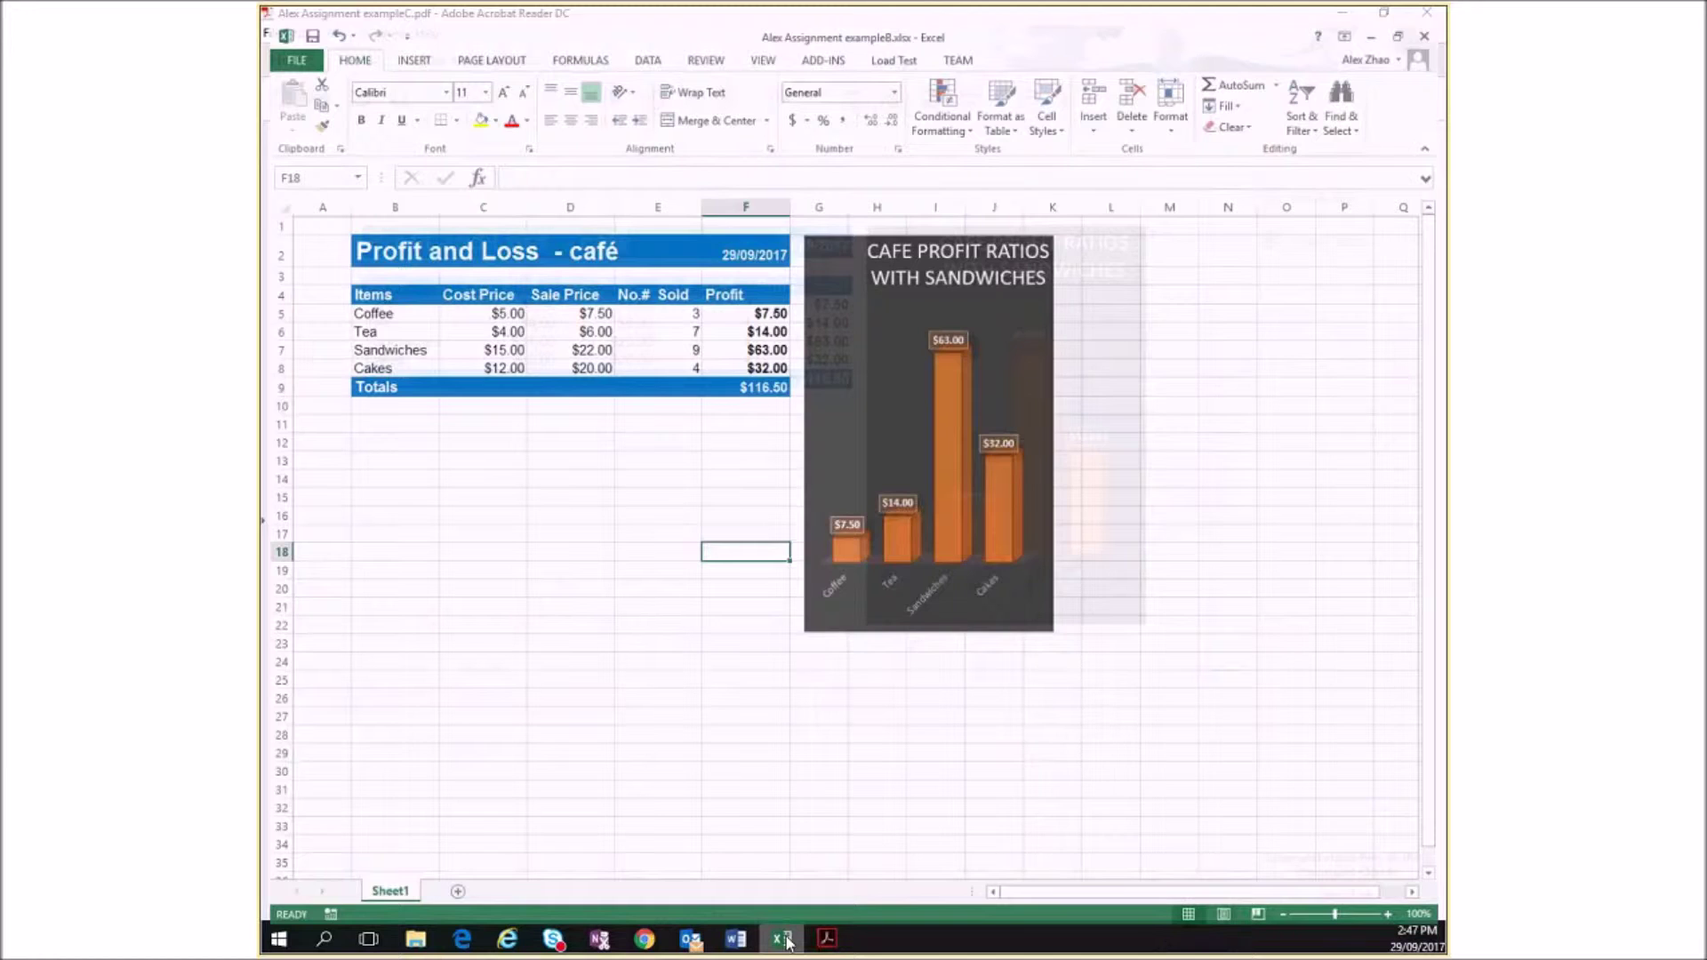
double_click(975, 254)
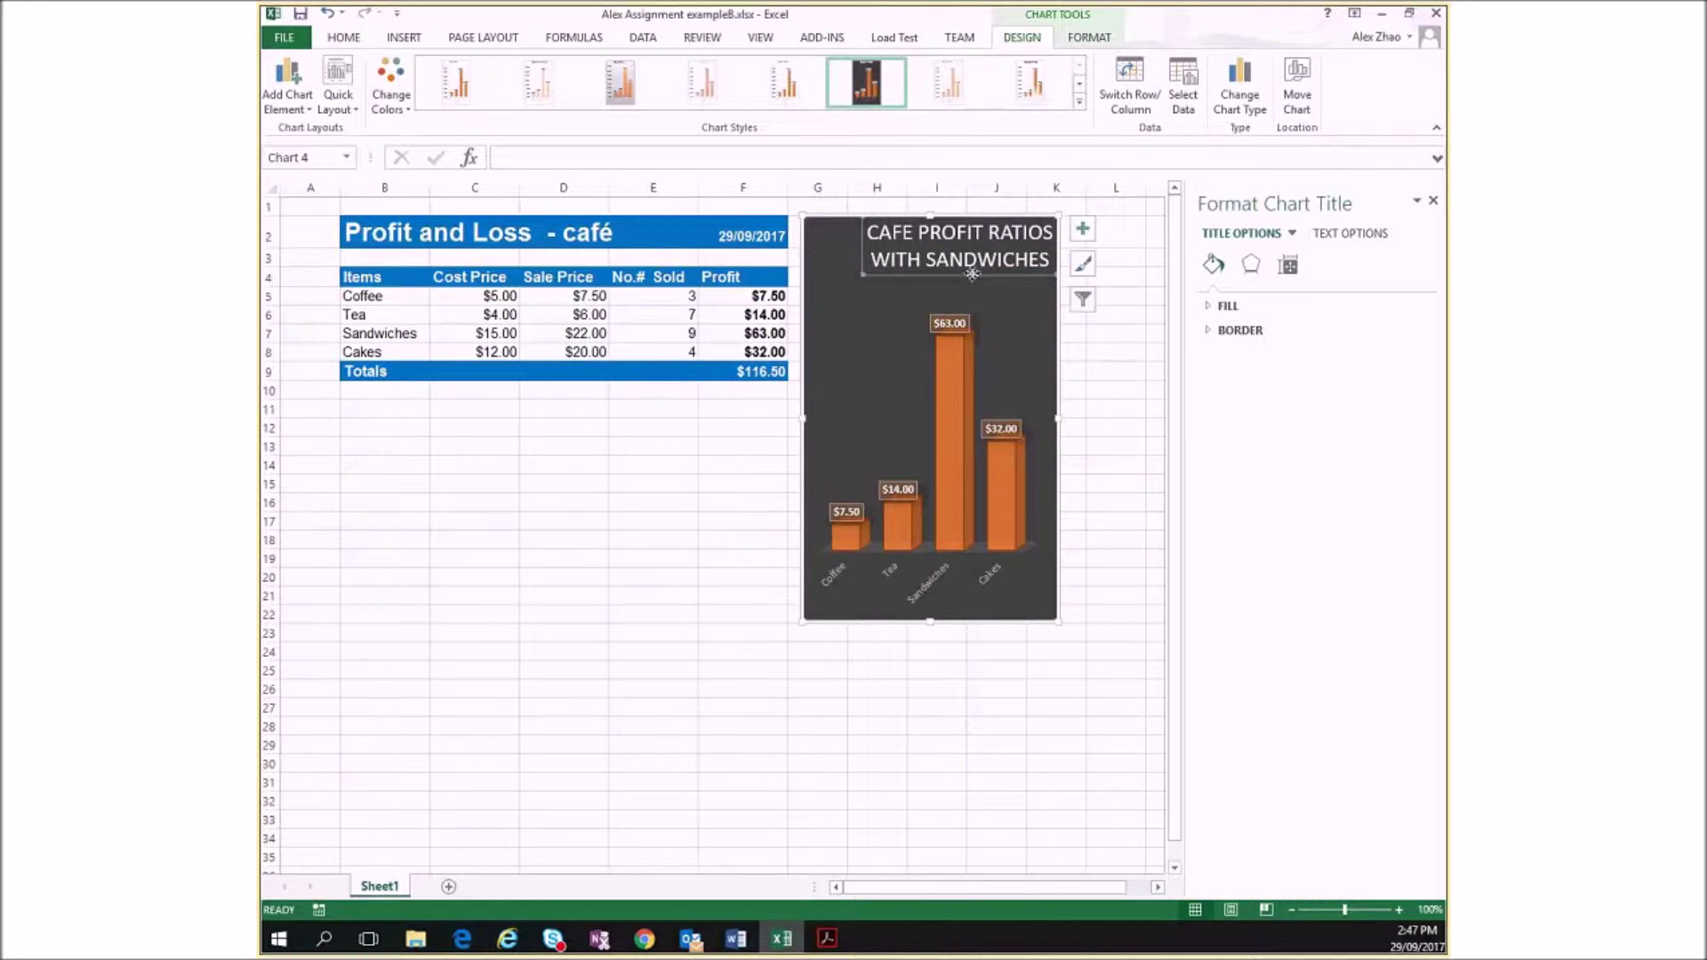
drag(971, 273, 937, 276)
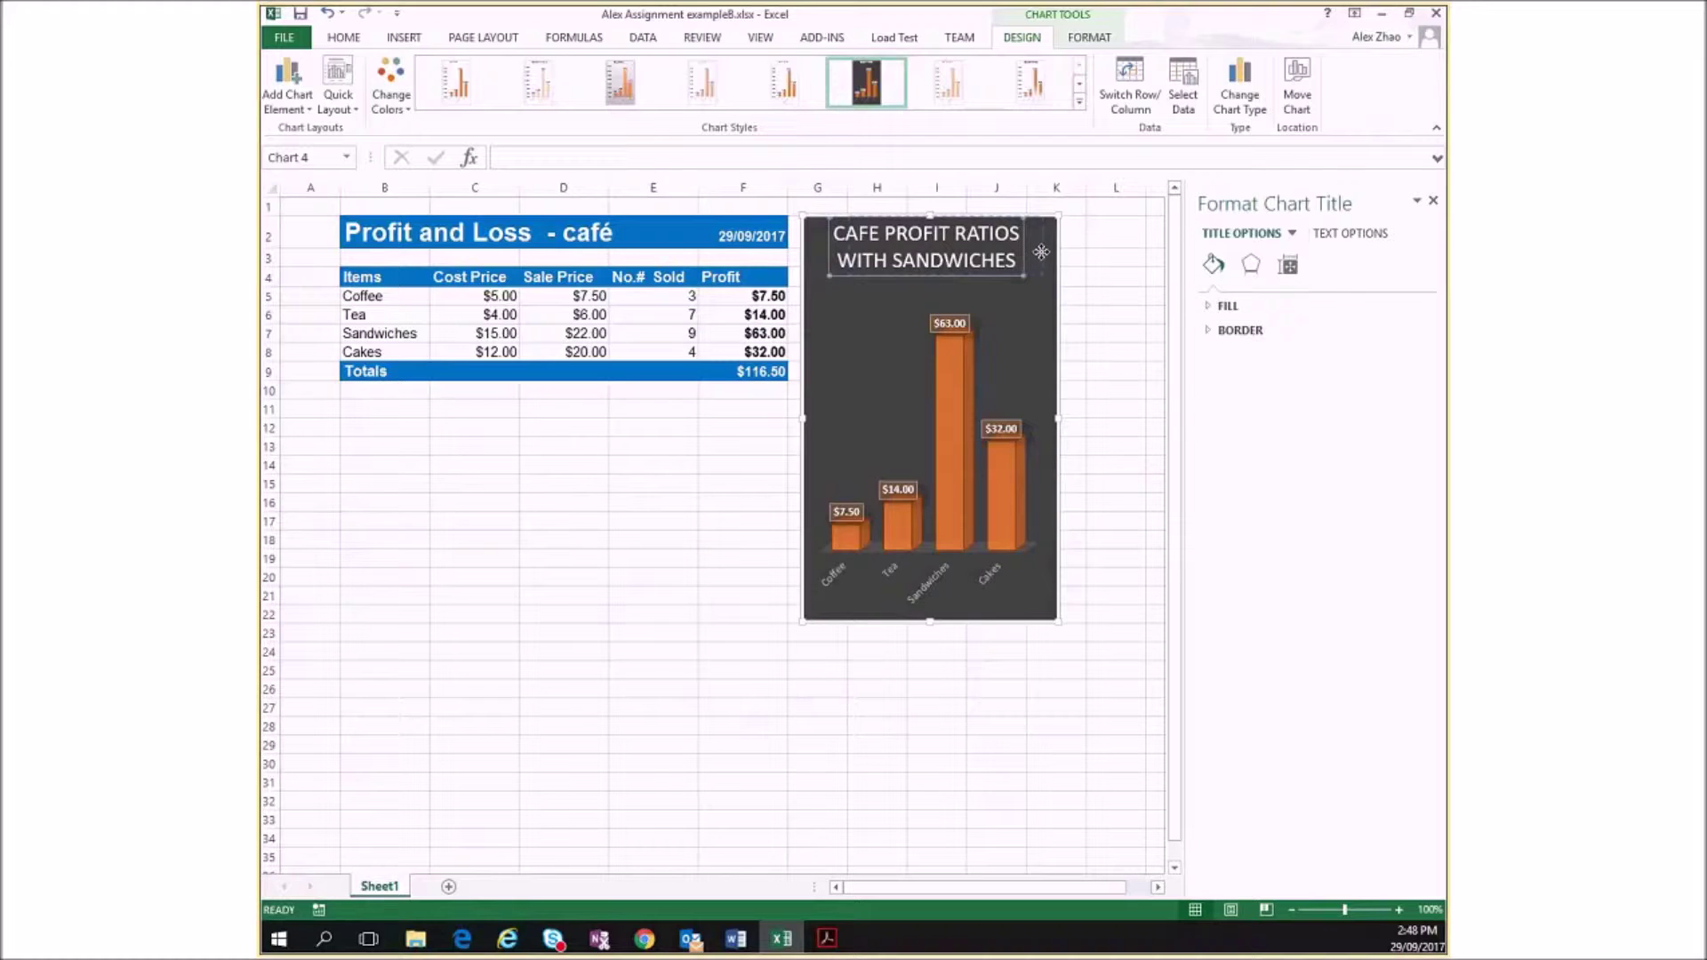
drag(1040, 251, 1074, 251)
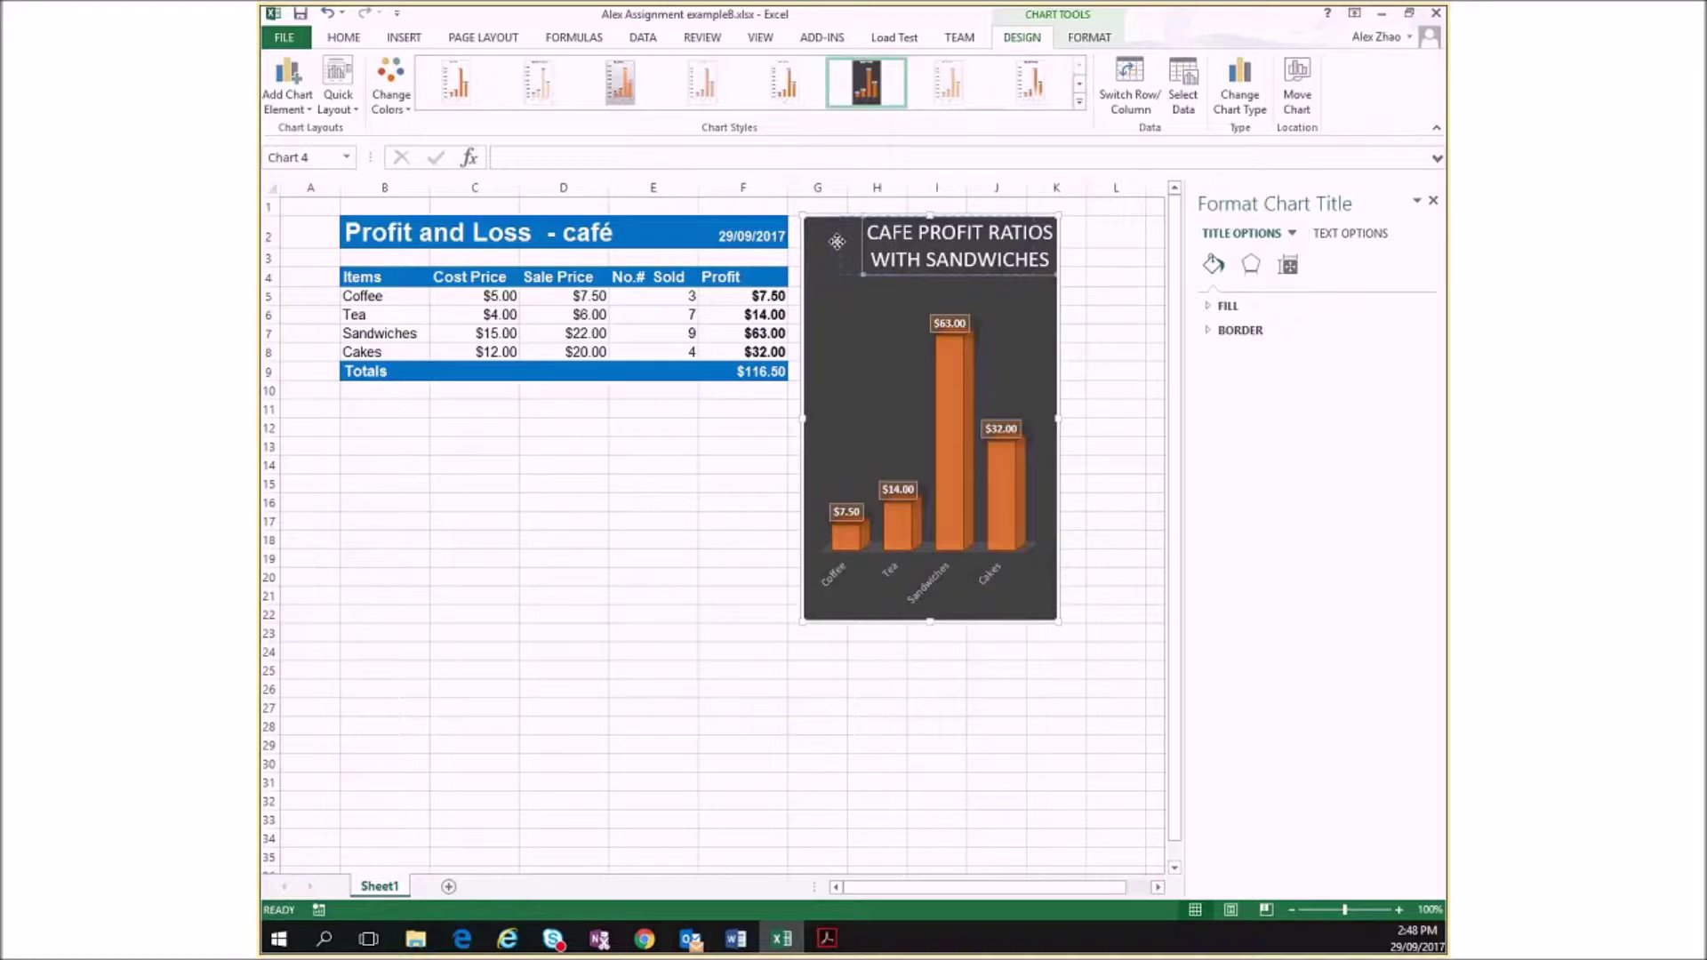
drag(858, 241, 837, 241)
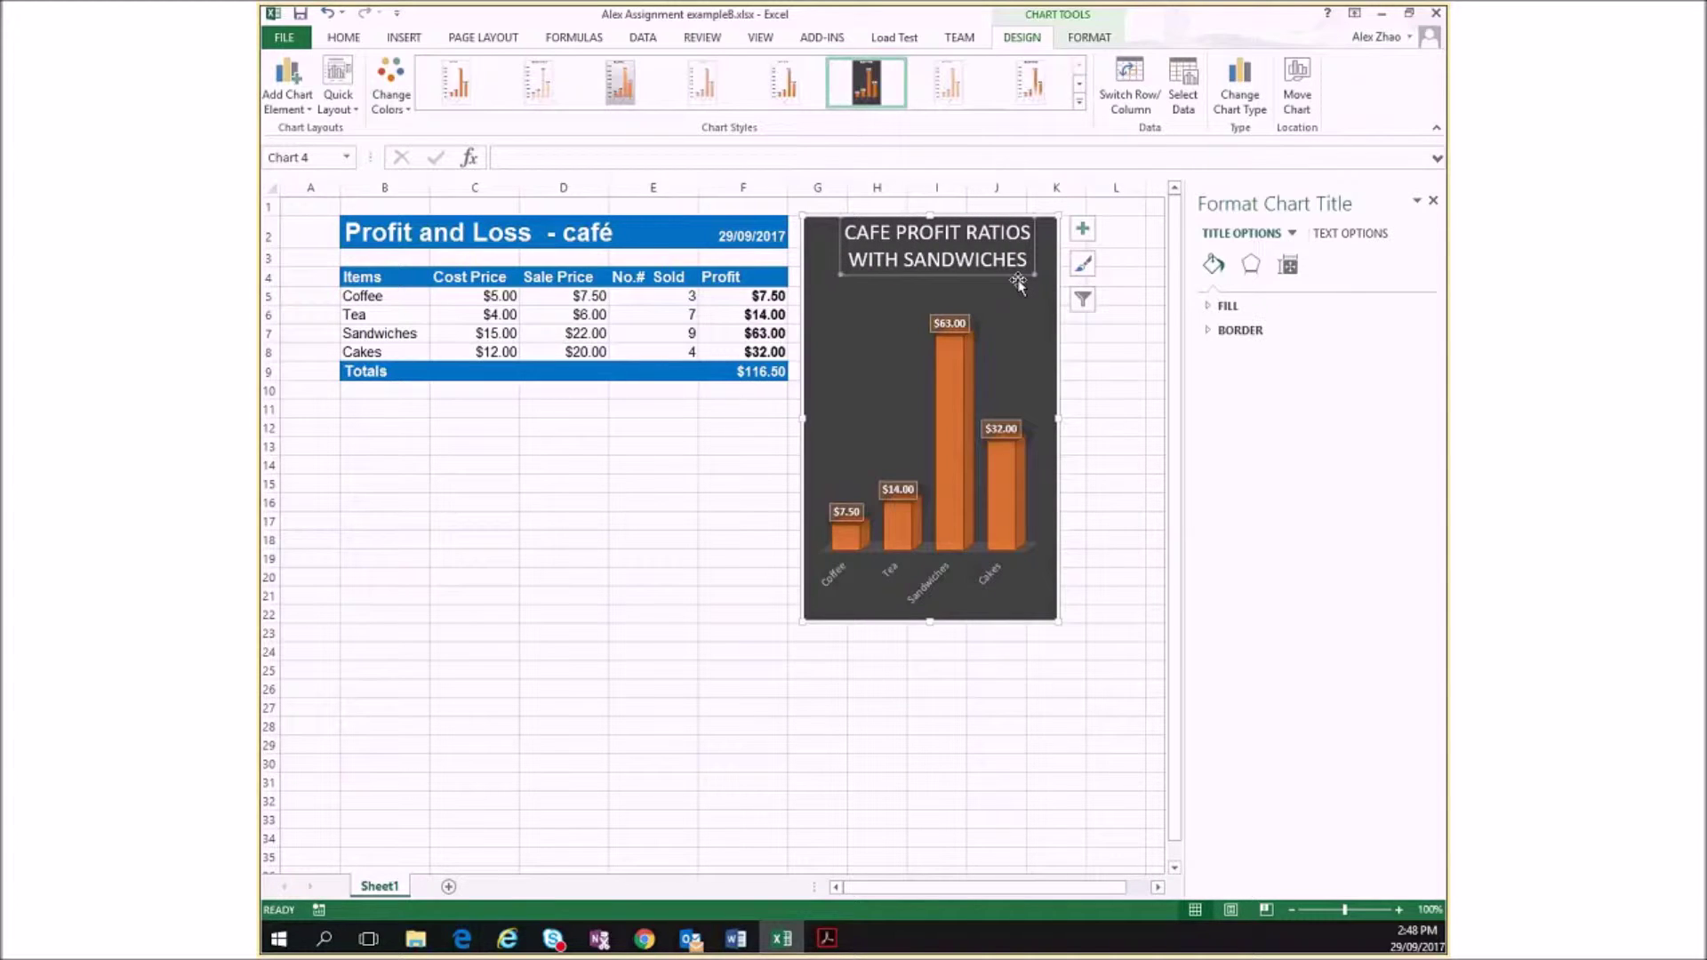
drag(957, 275, 954, 279)
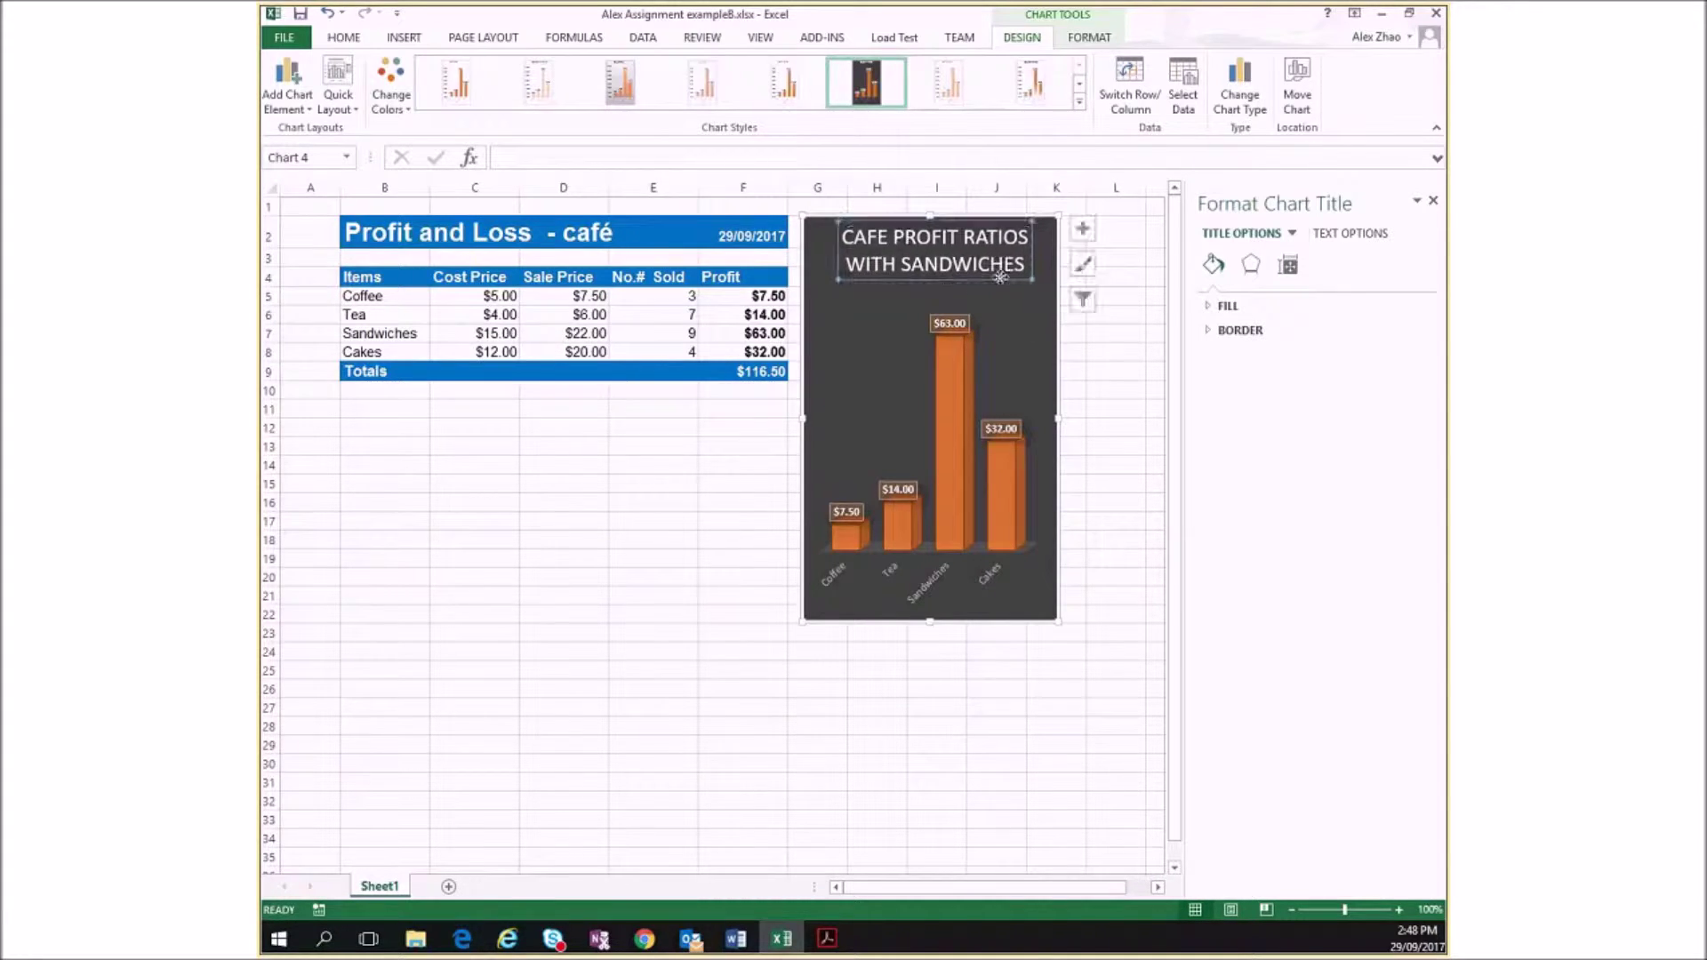
Step: Show all axes and the gridlines on the café profit chart, trying out the legend and hiding it again
click(1082, 236)
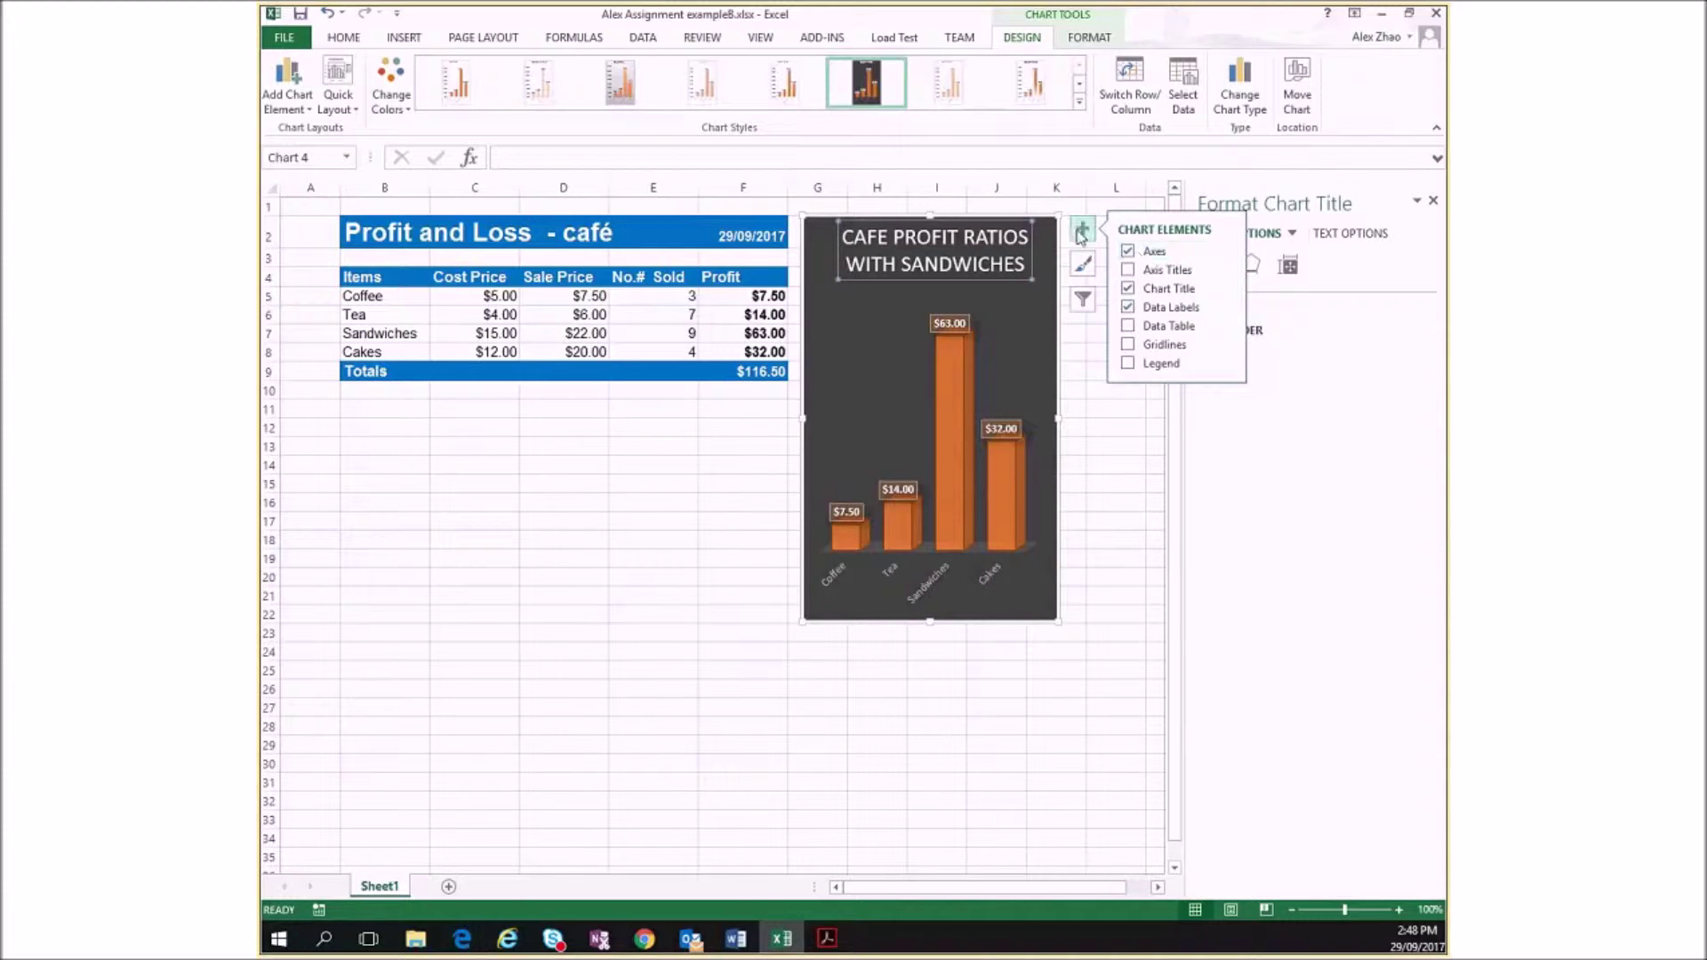
click(1127, 269)
click(1129, 252)
click(1127, 270)
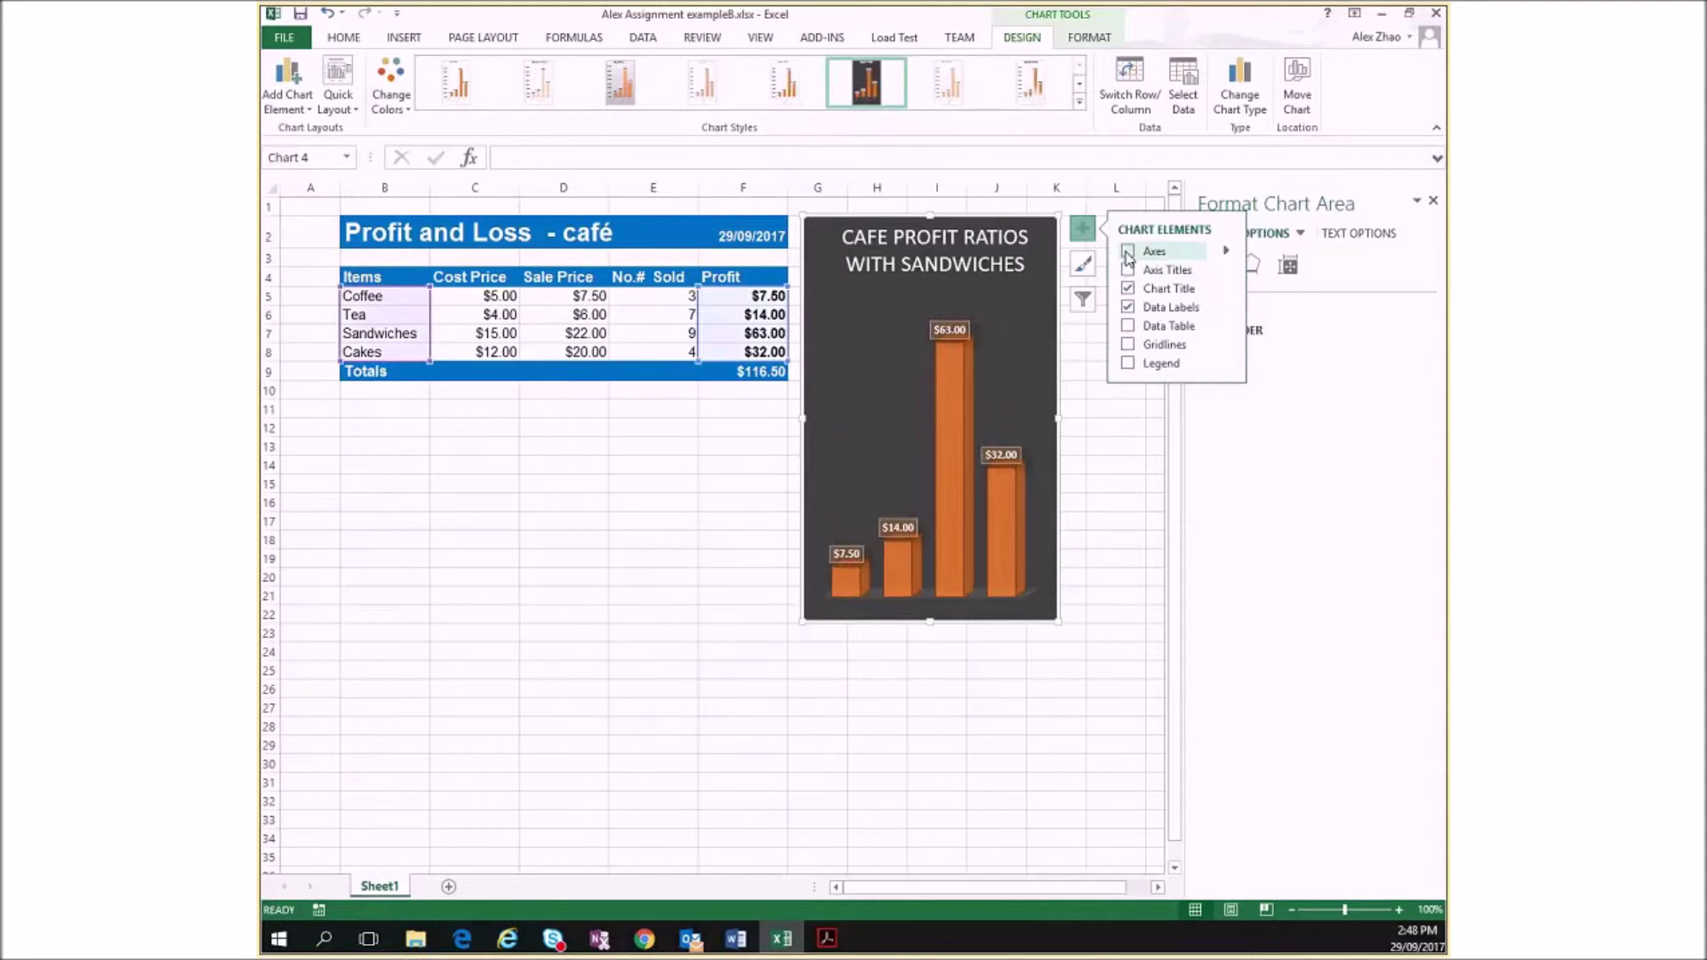
click(1128, 345)
click(1128, 363)
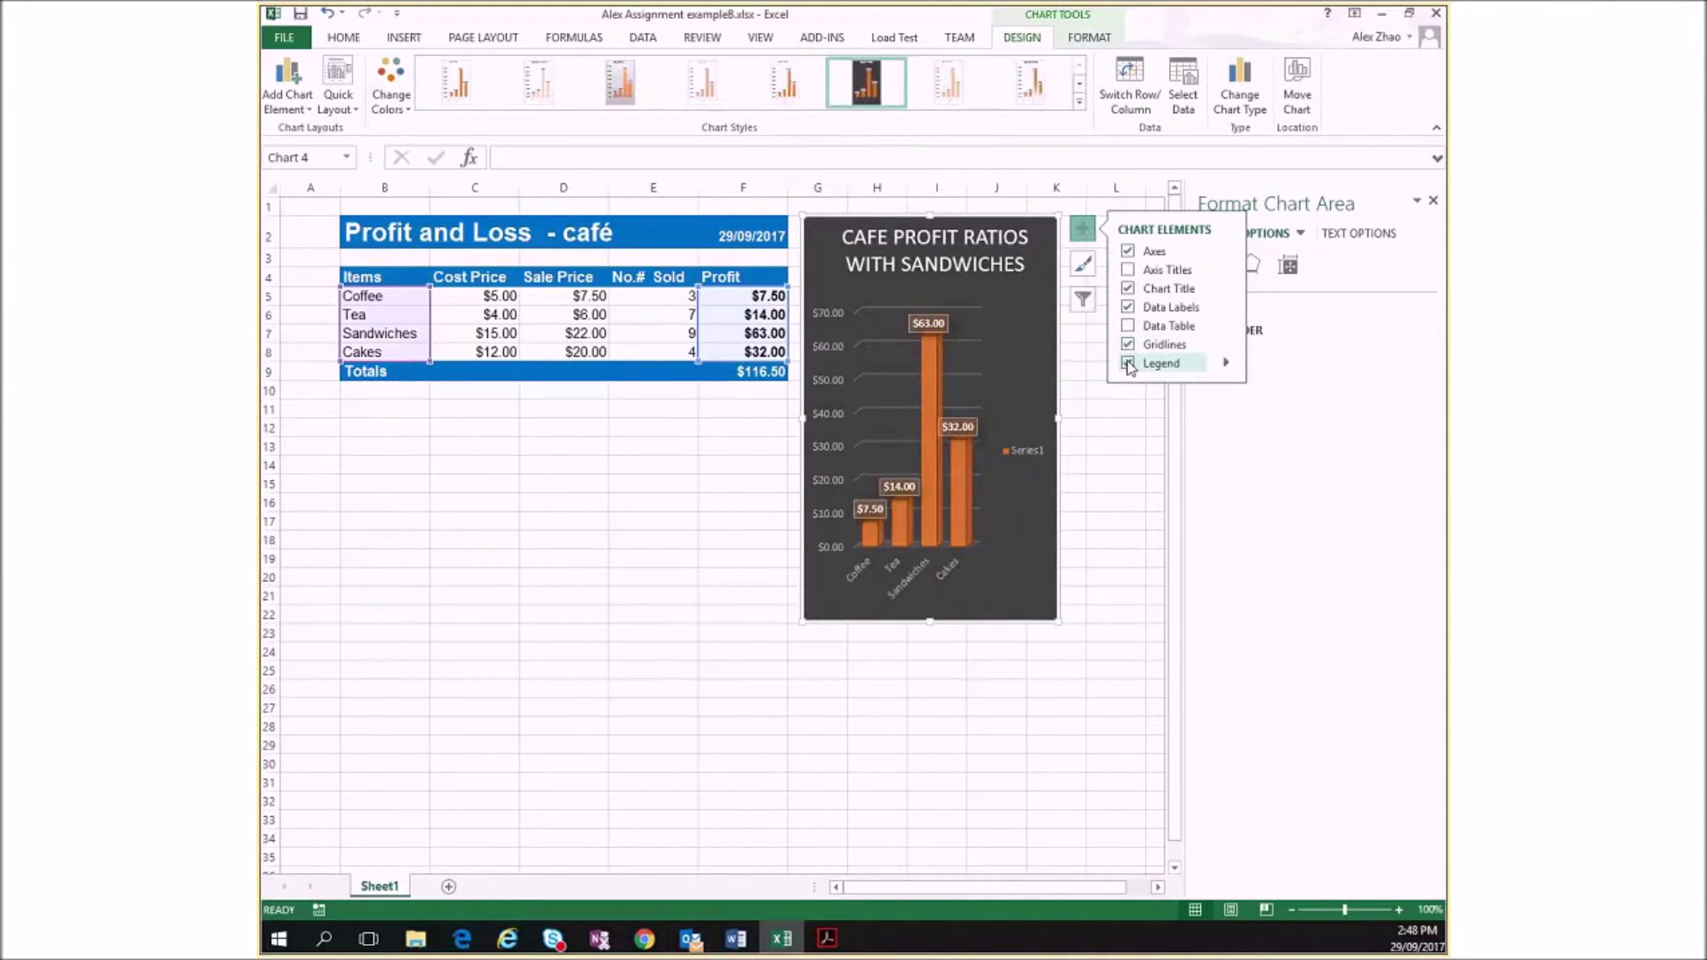
click(1128, 363)
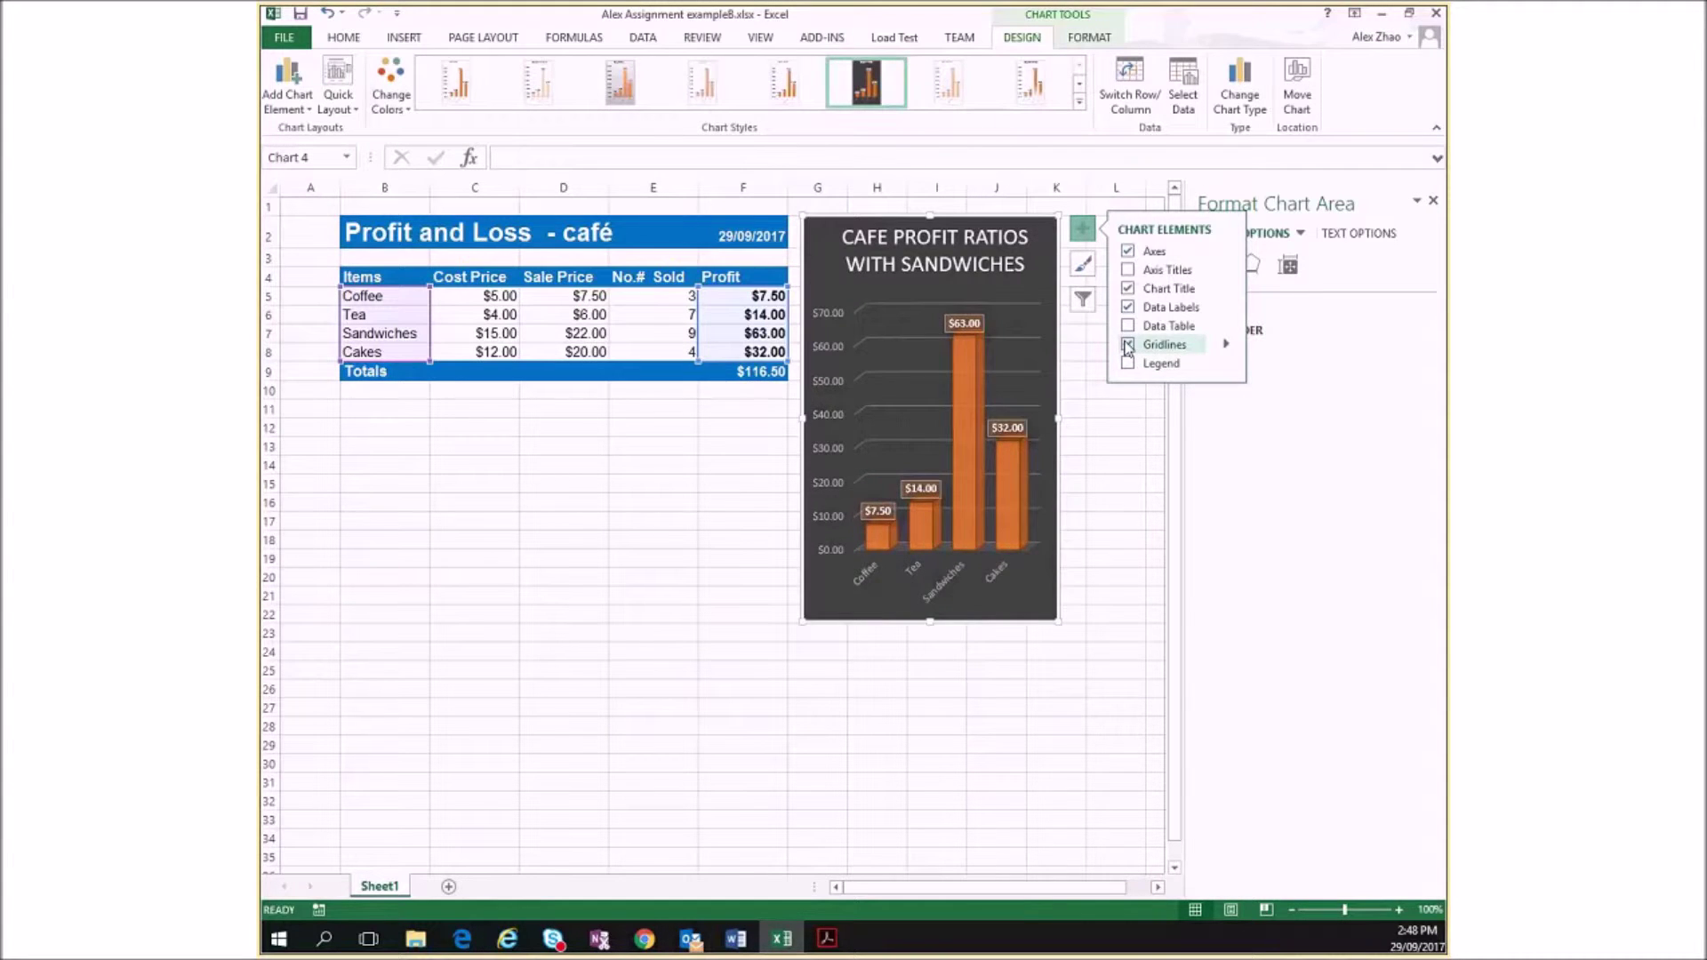
Step: Add a data table below the café profit chart and hide the data labels on its columns
click(1128, 326)
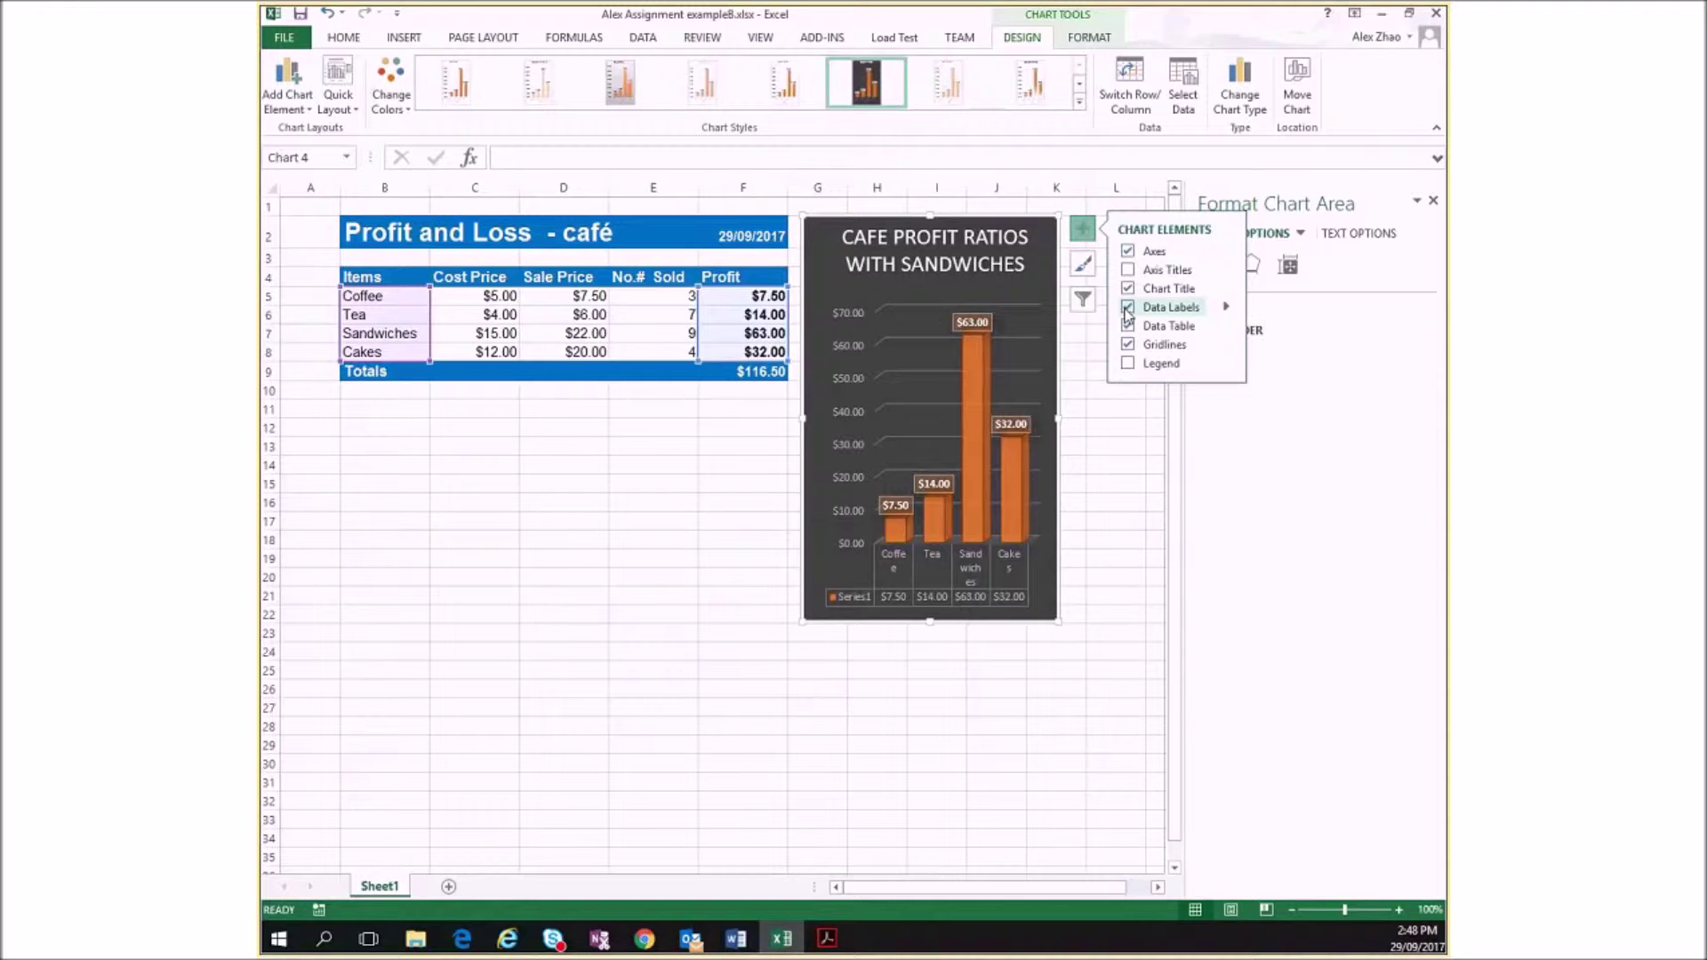
click(1128, 308)
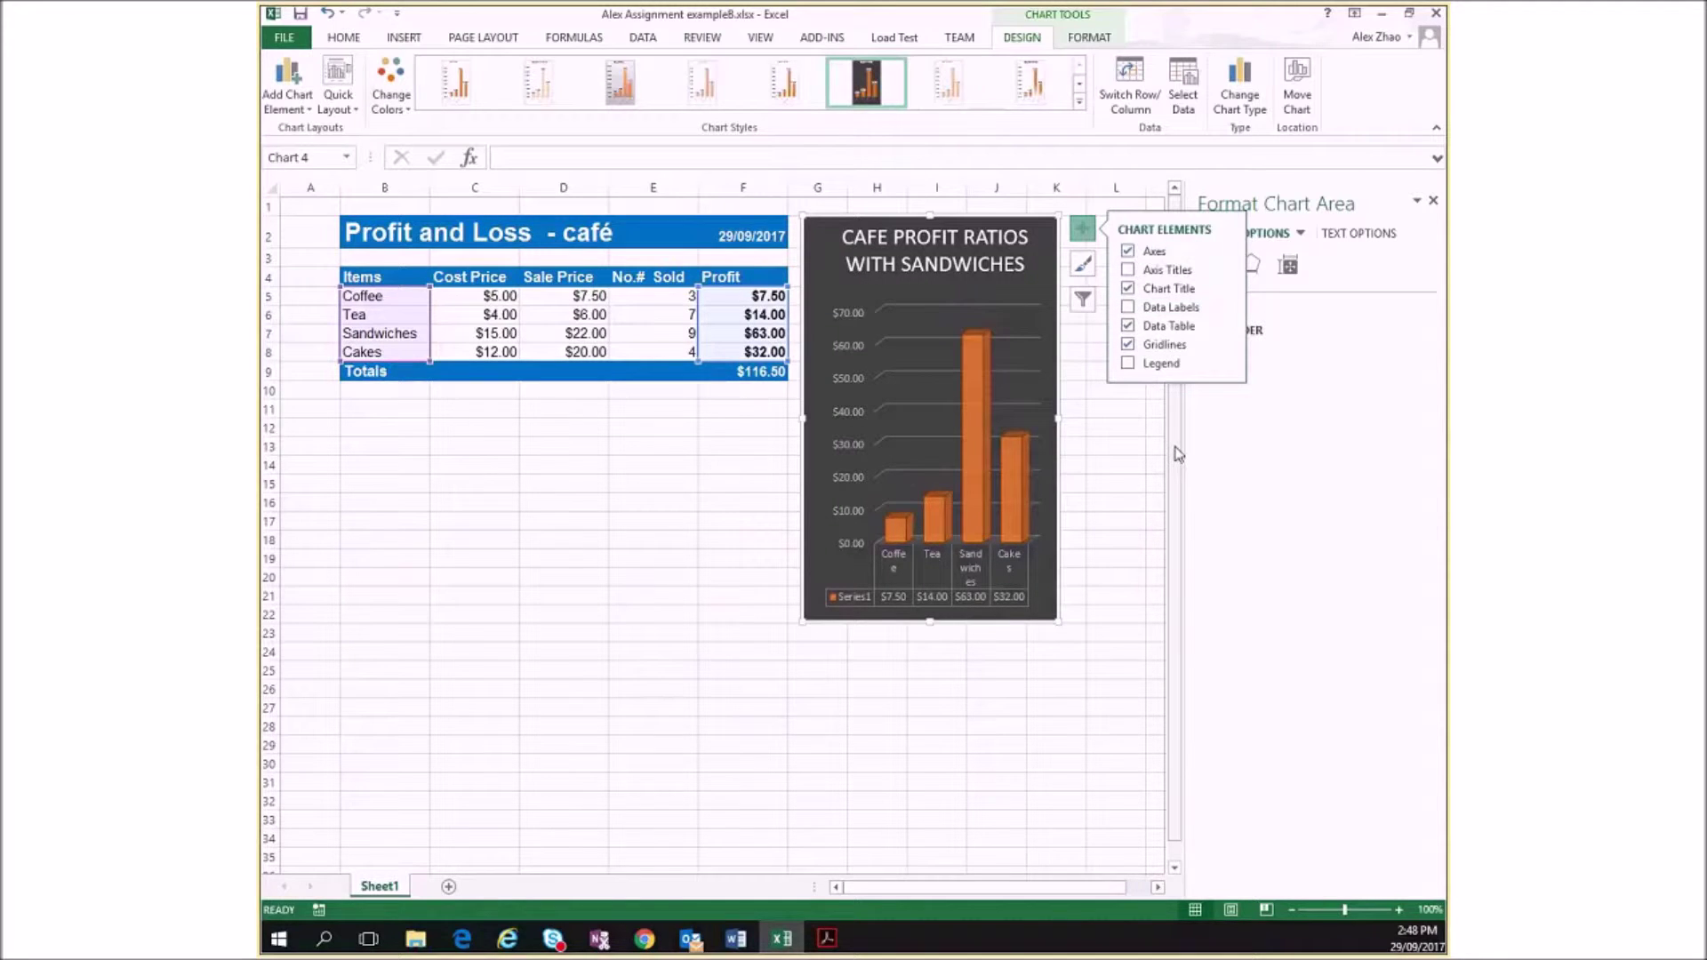
click(1116, 502)
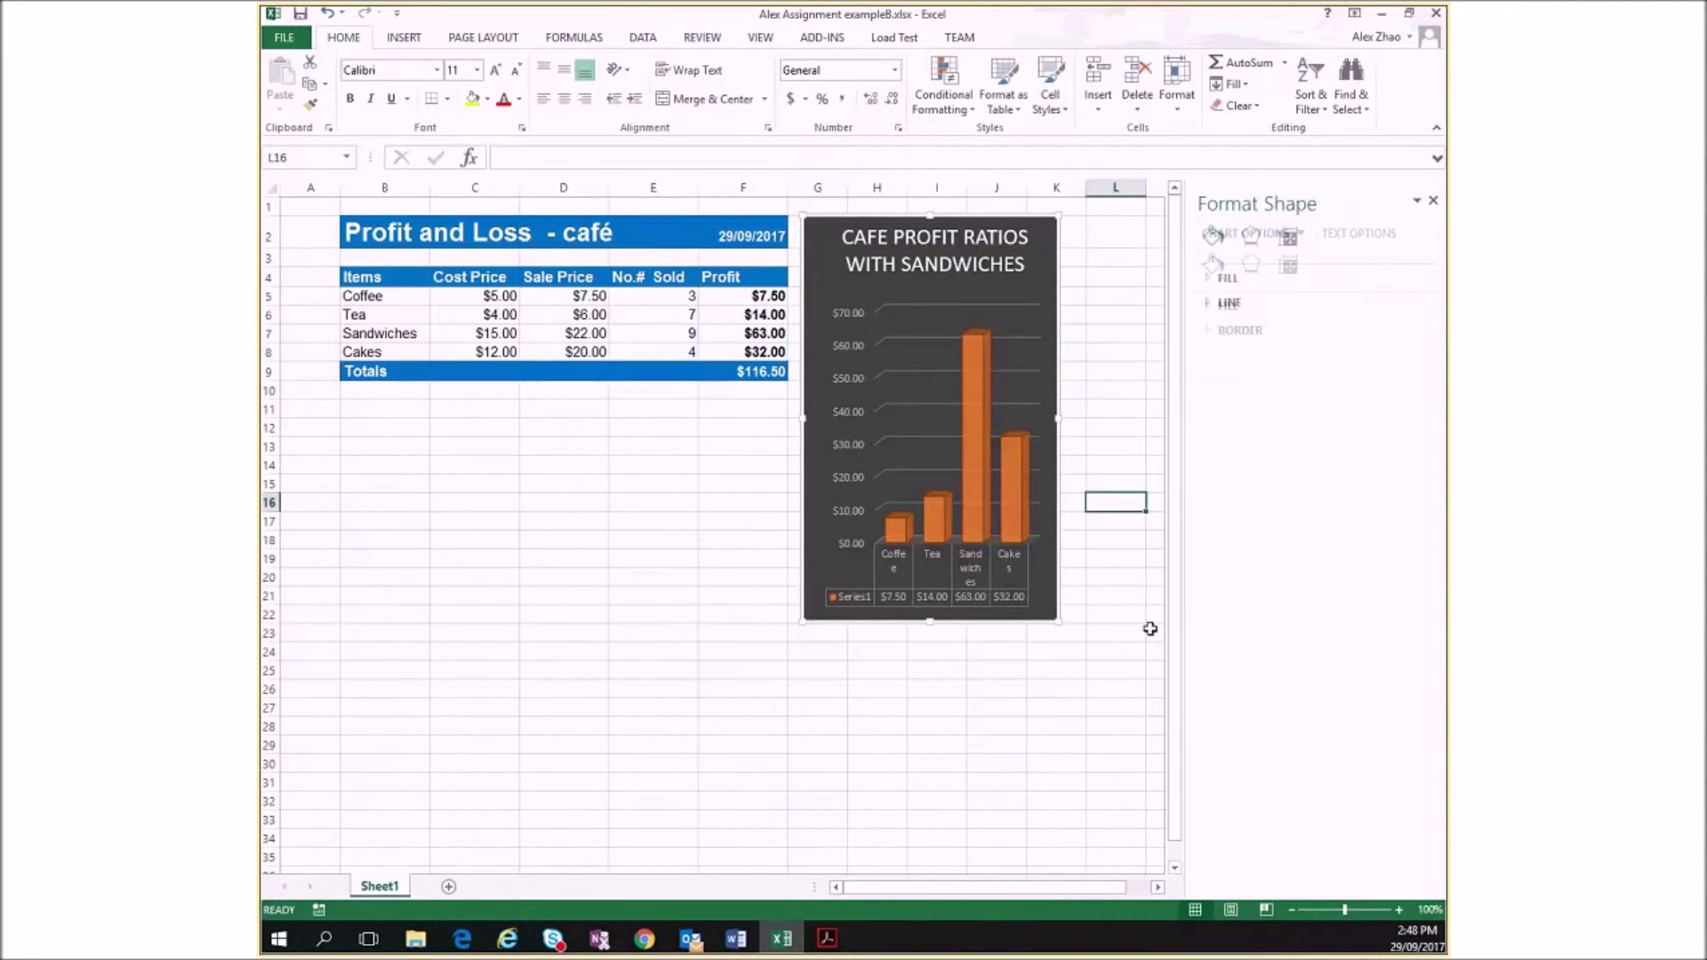
Step: Export the worksheet as a standard PDF into the Excel Training video folder, with a file name ending in exampleC2
click(290, 39)
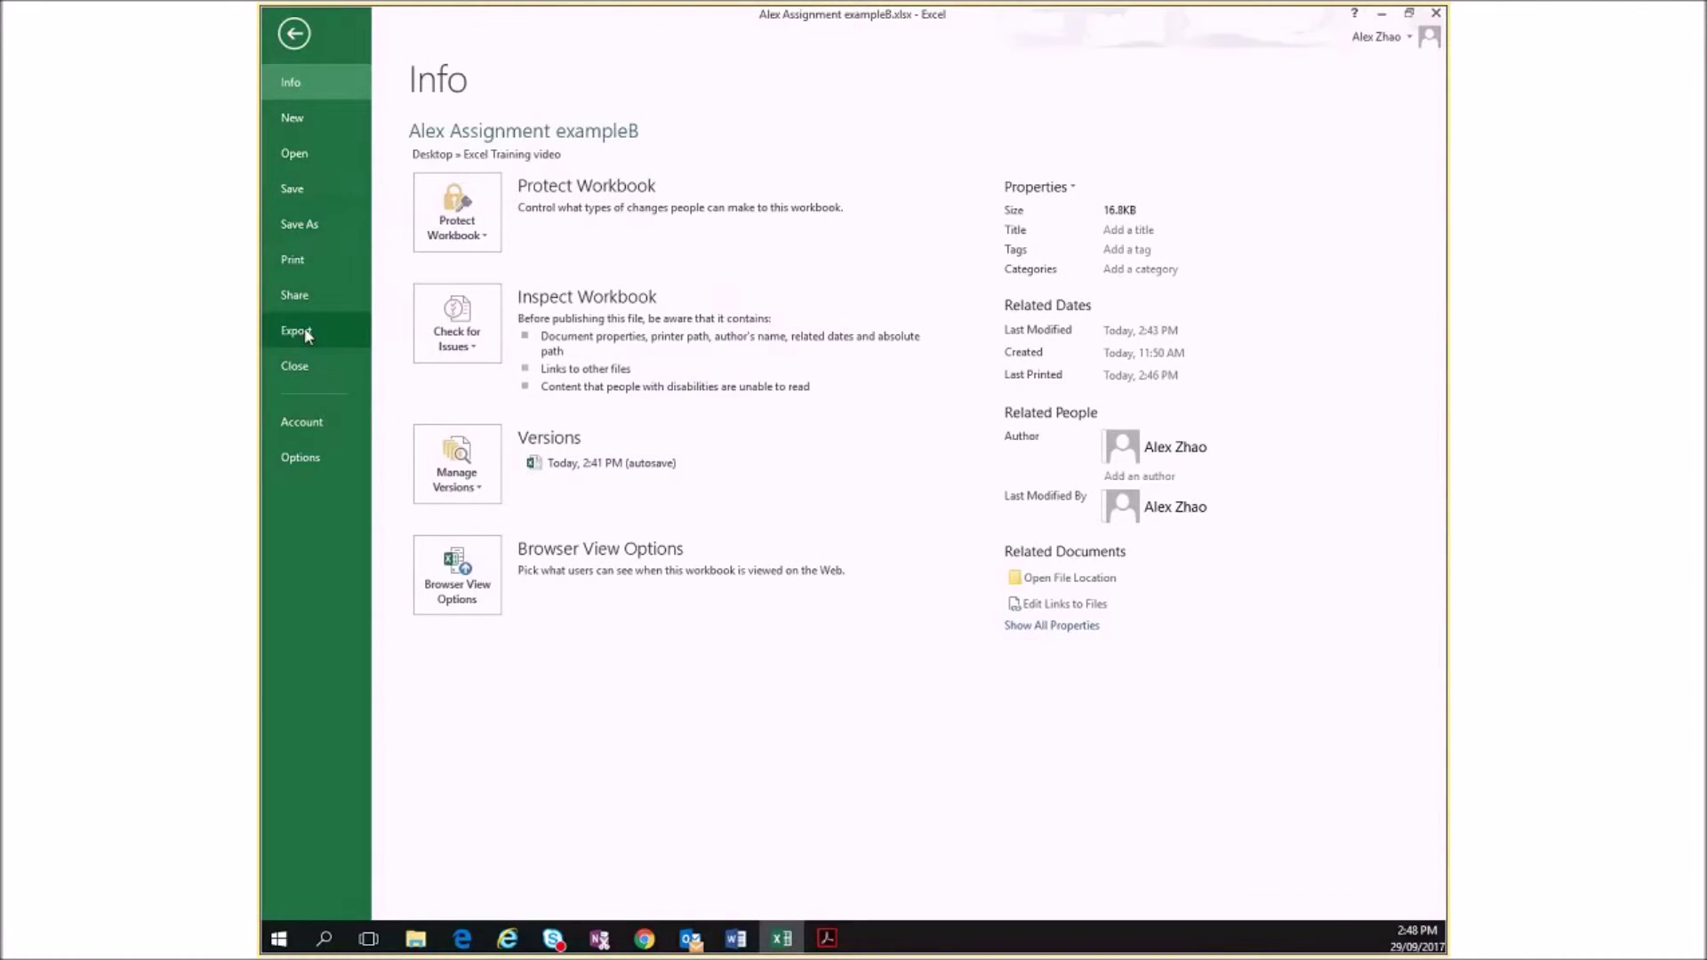
click(304, 331)
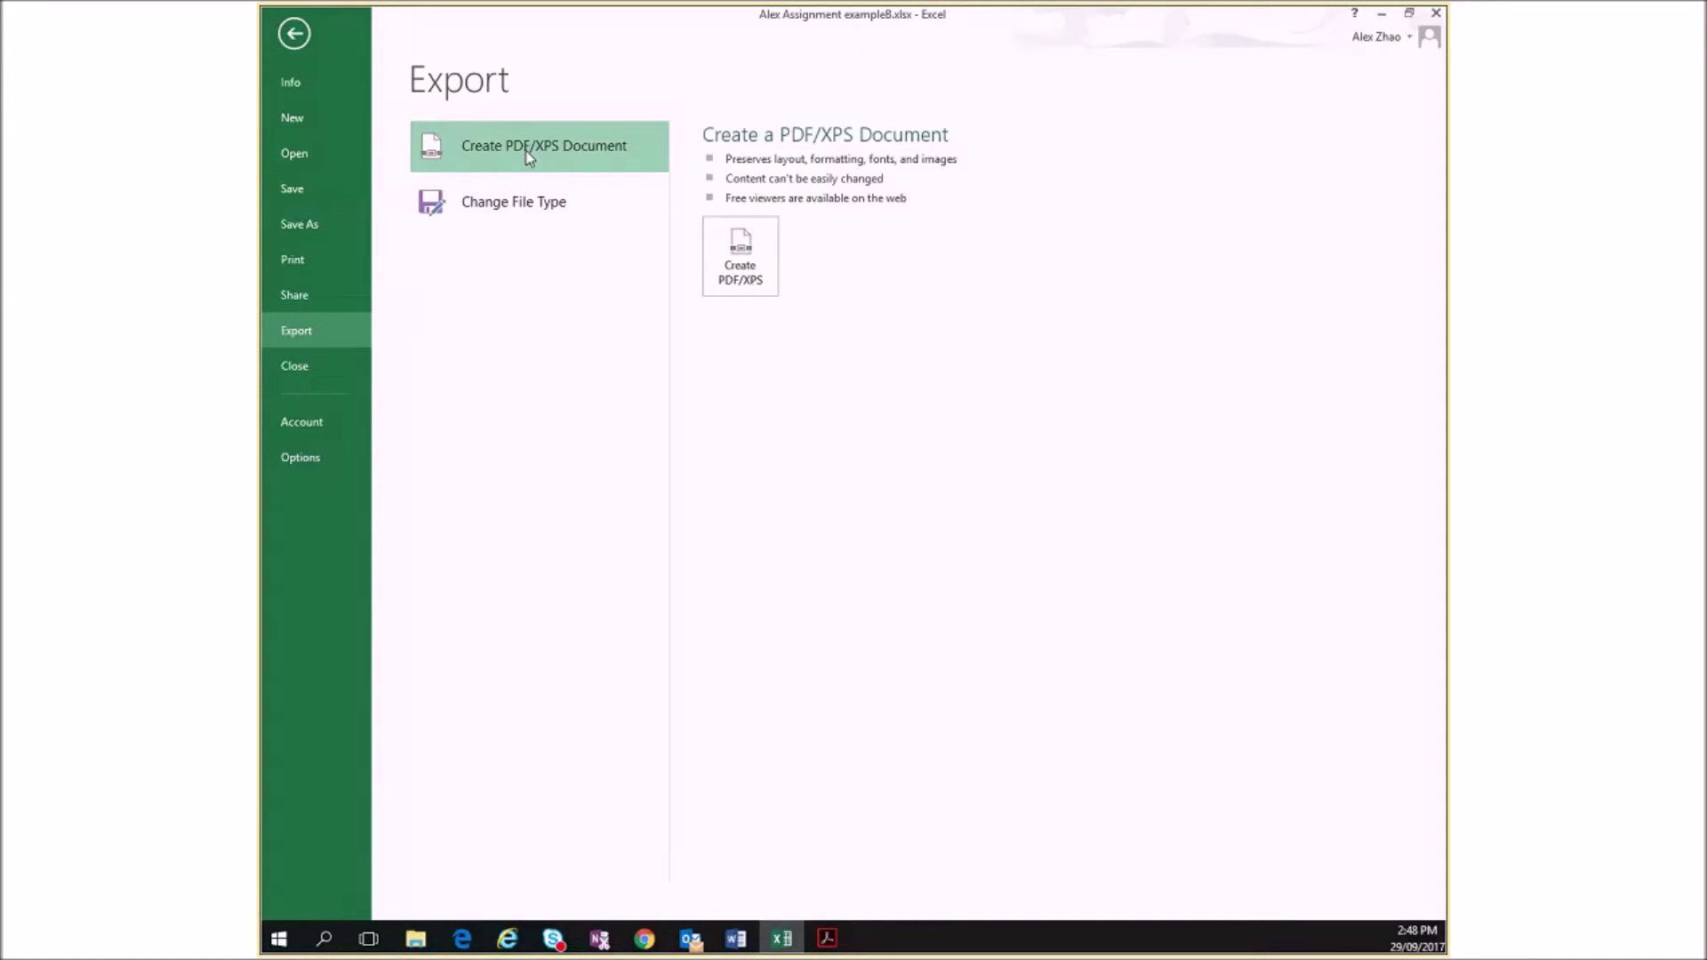
click(752, 274)
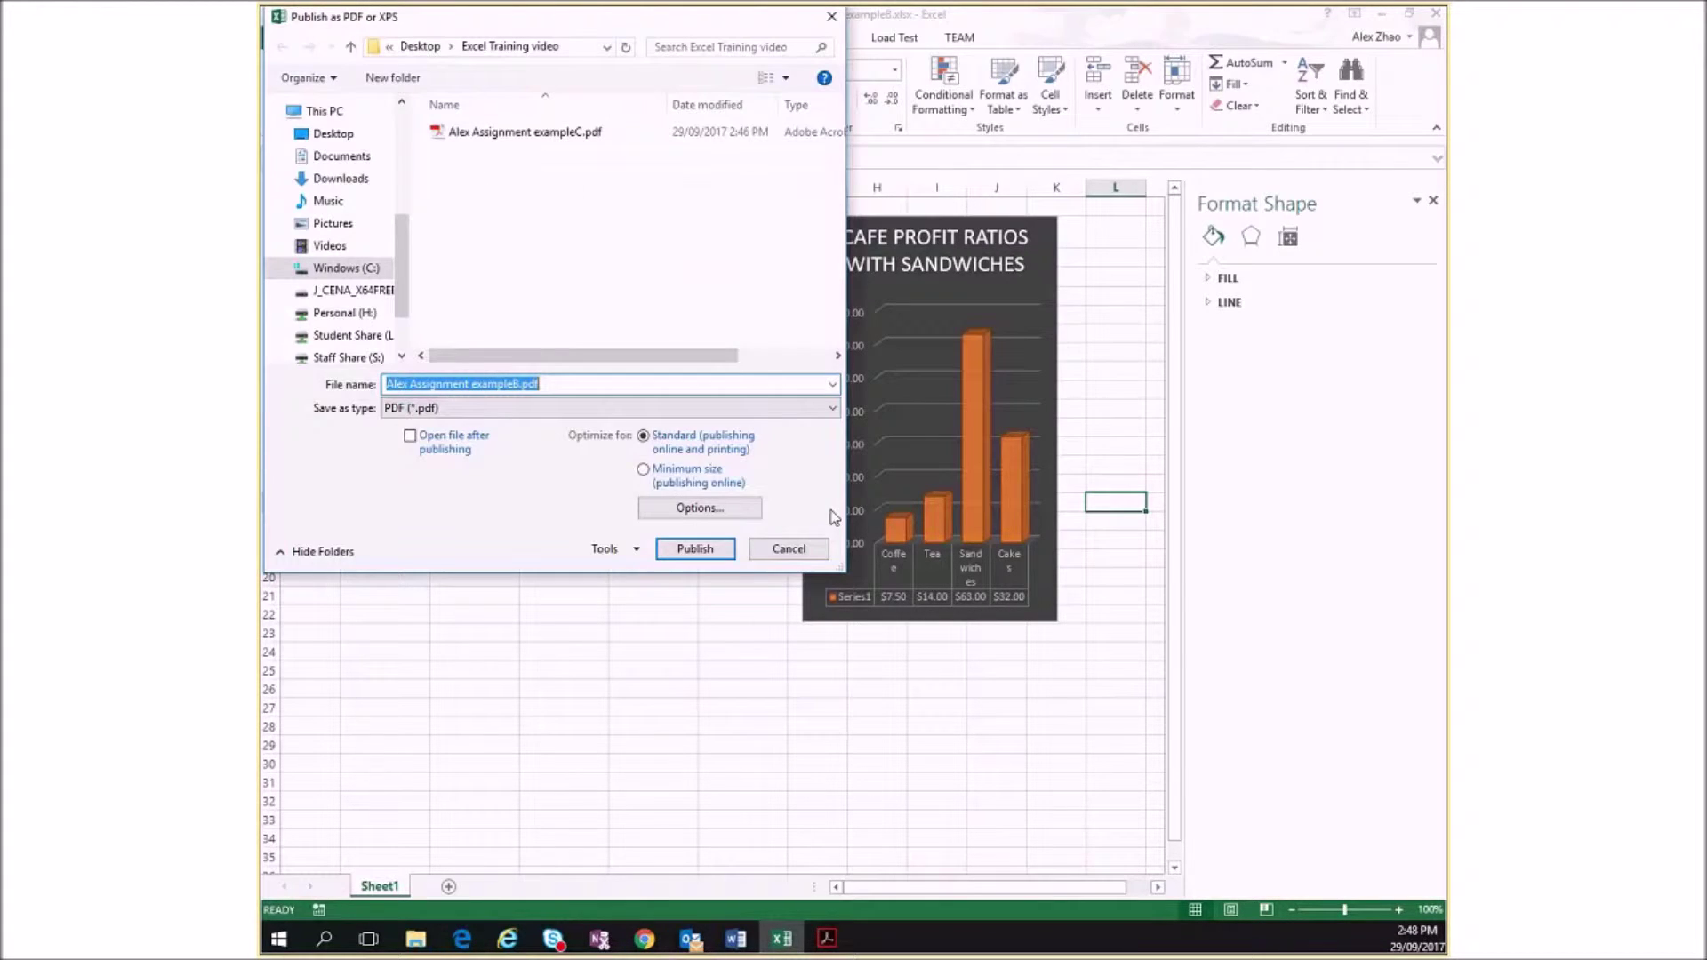
click(524, 131)
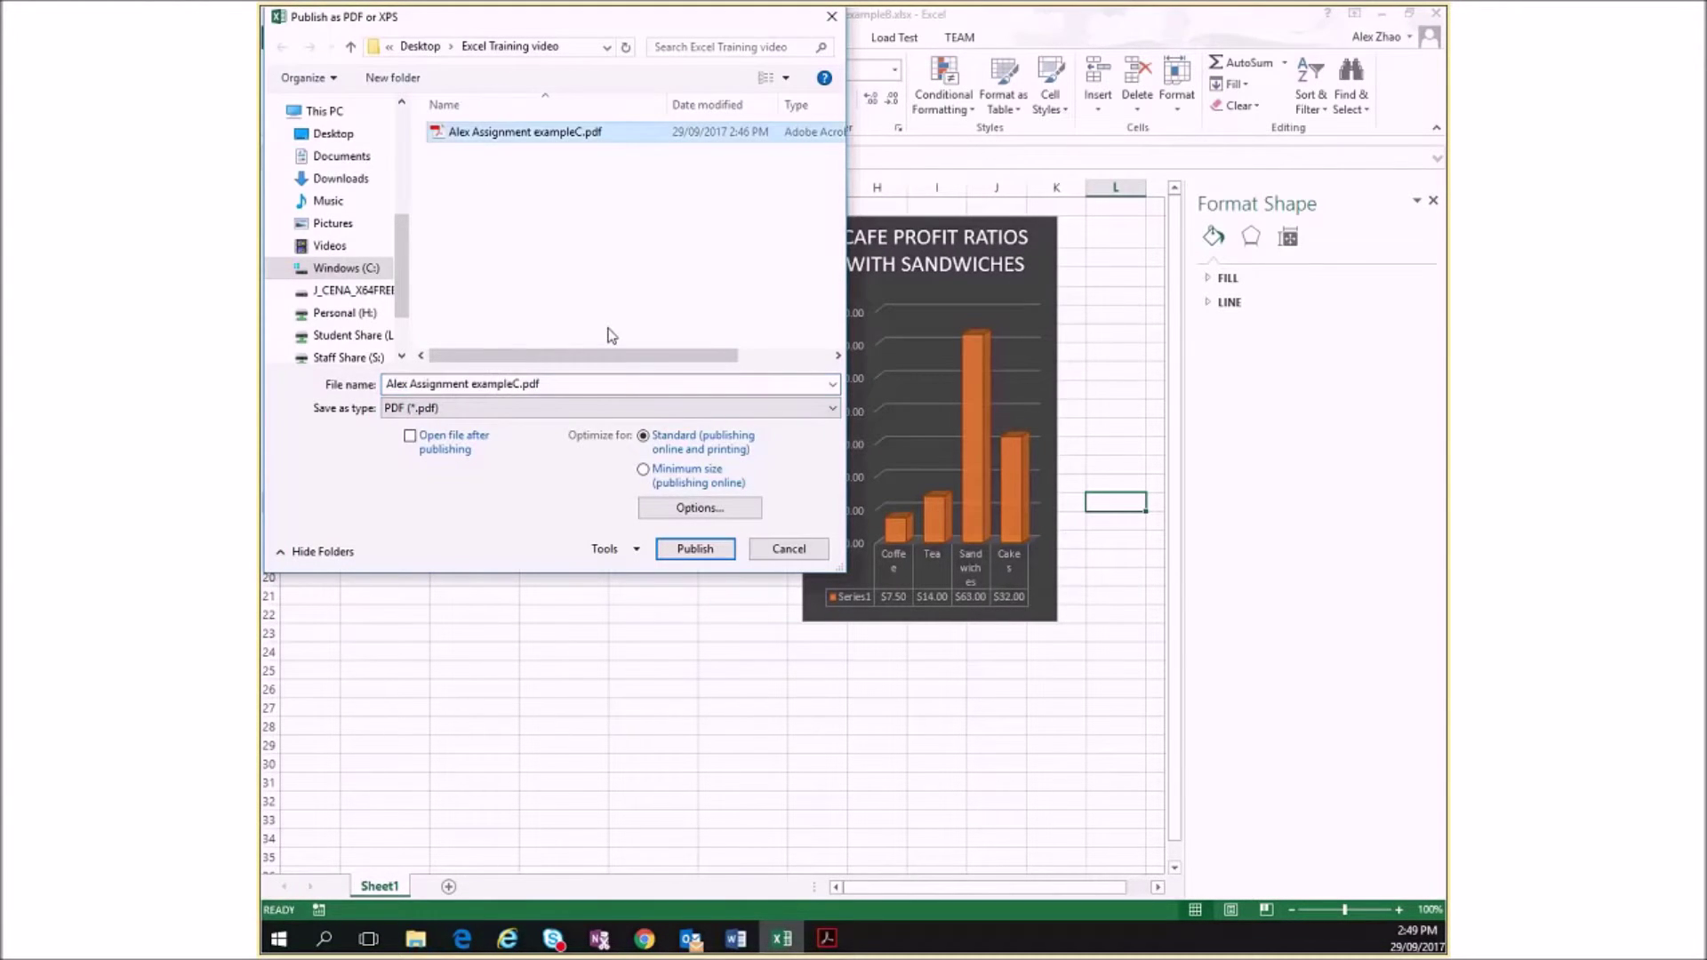
click(518, 384)
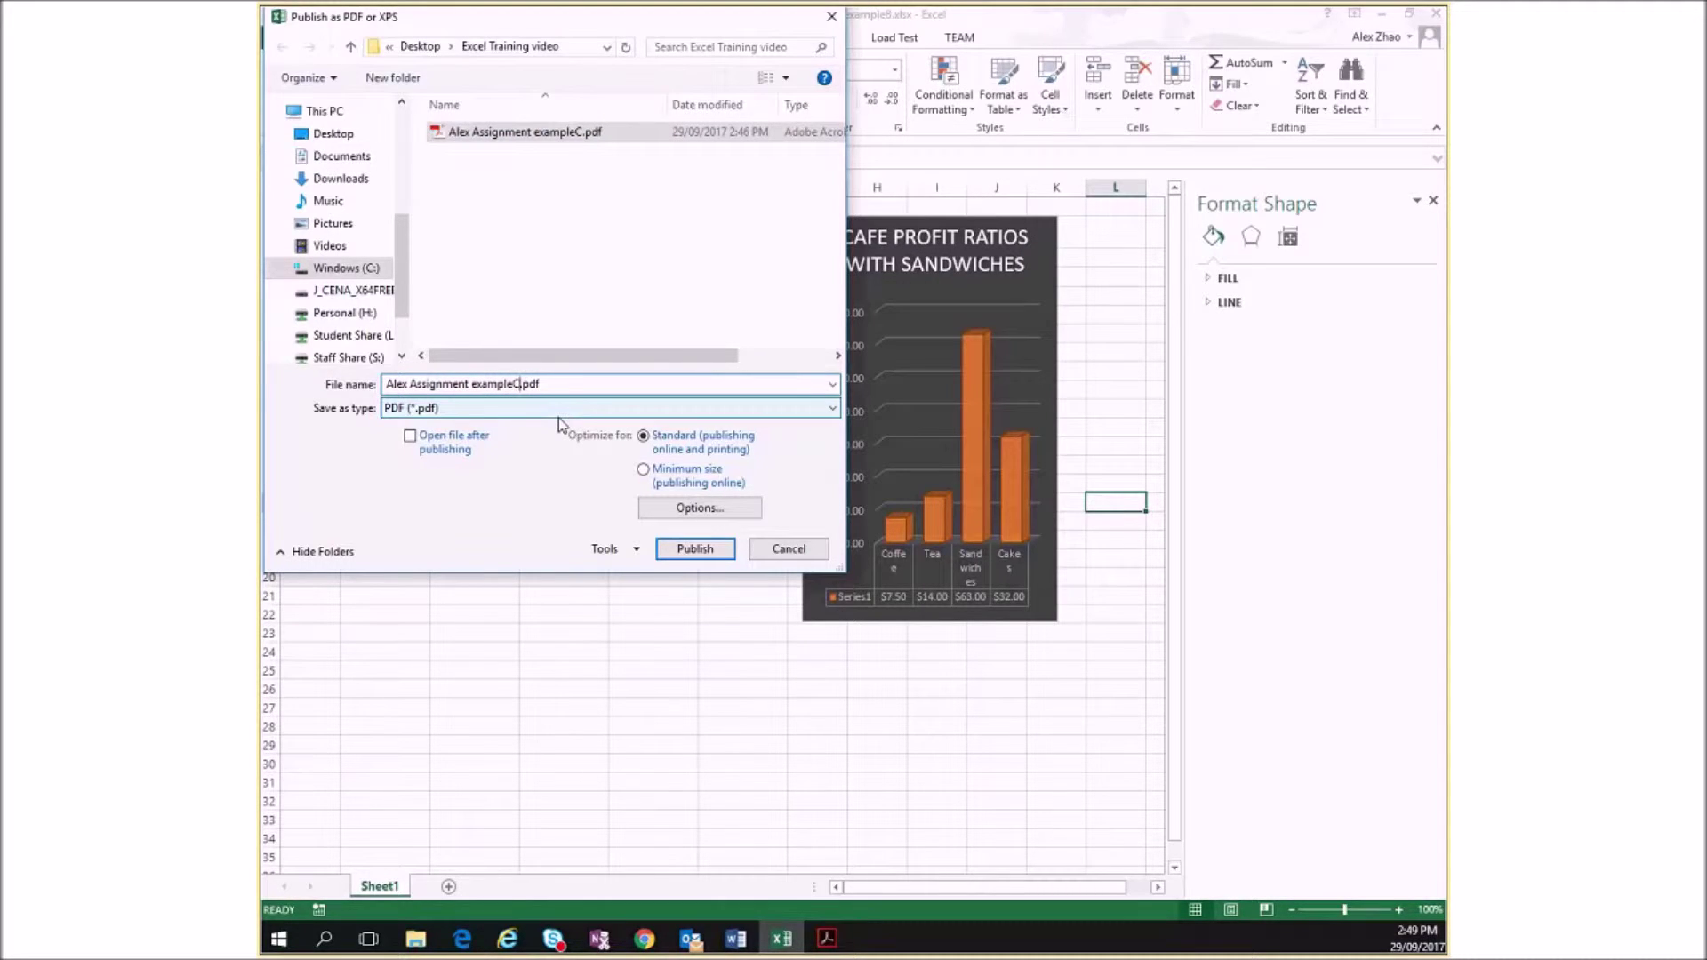
text(2)
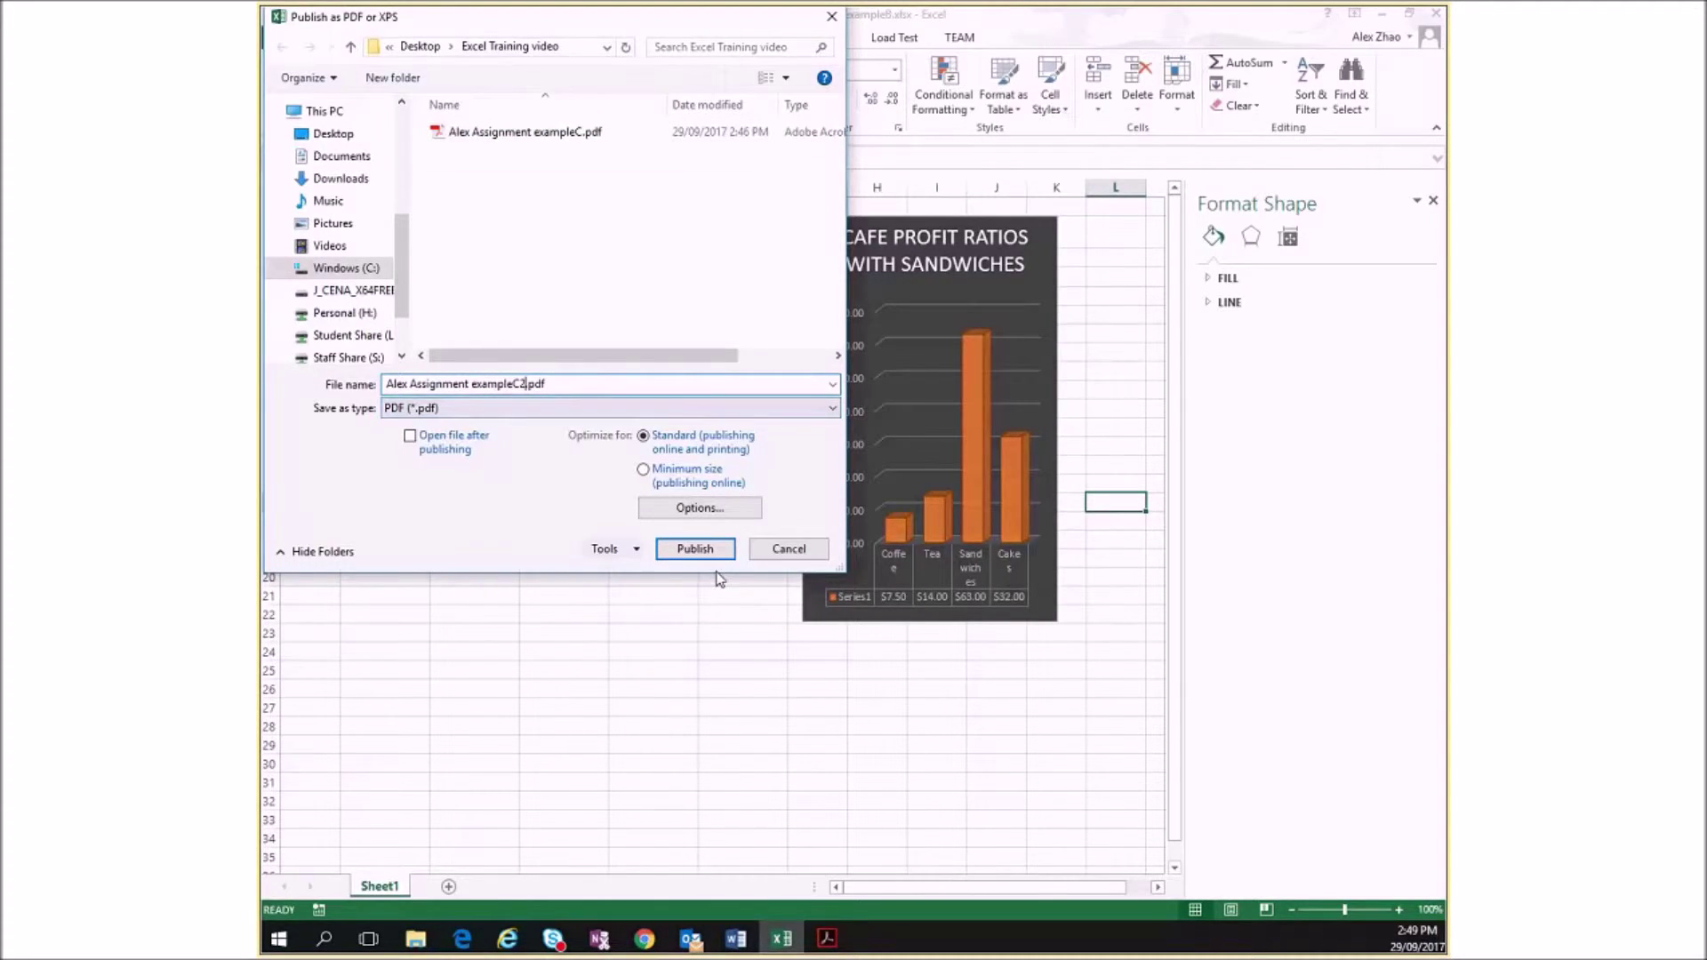
click(695, 548)
Step: Open the exported exampleC2 PDF from the Excel Training video folder and view its table and chart
click(415, 938)
click(524, 886)
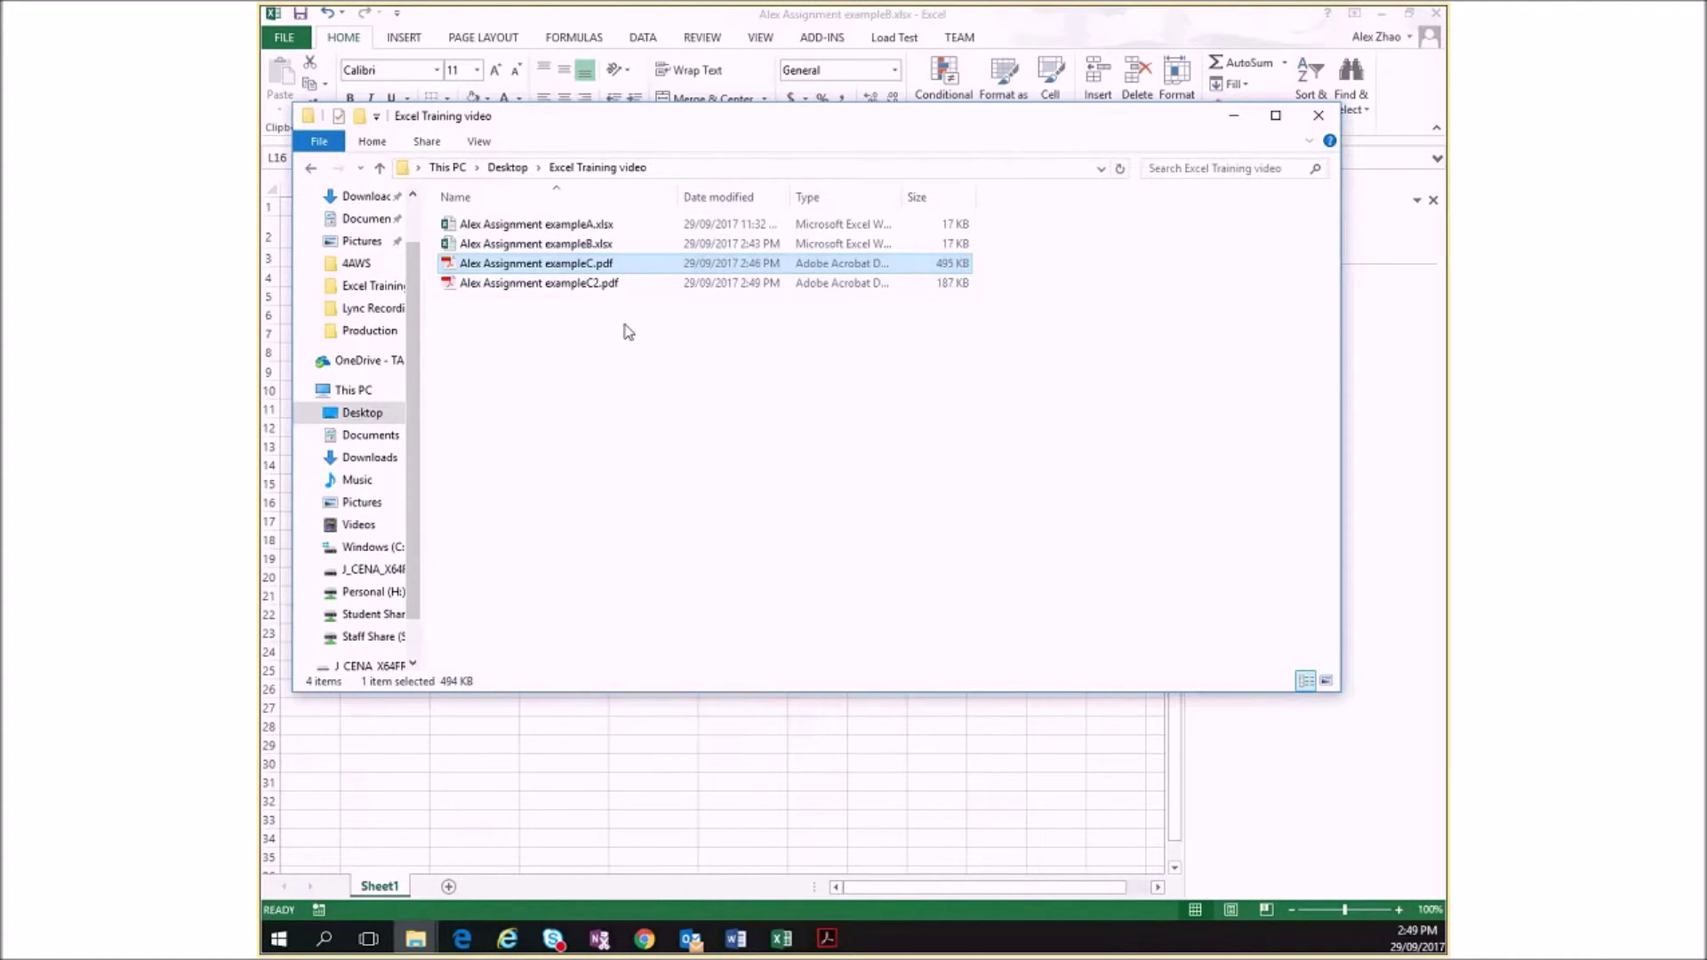
double_click(595, 282)
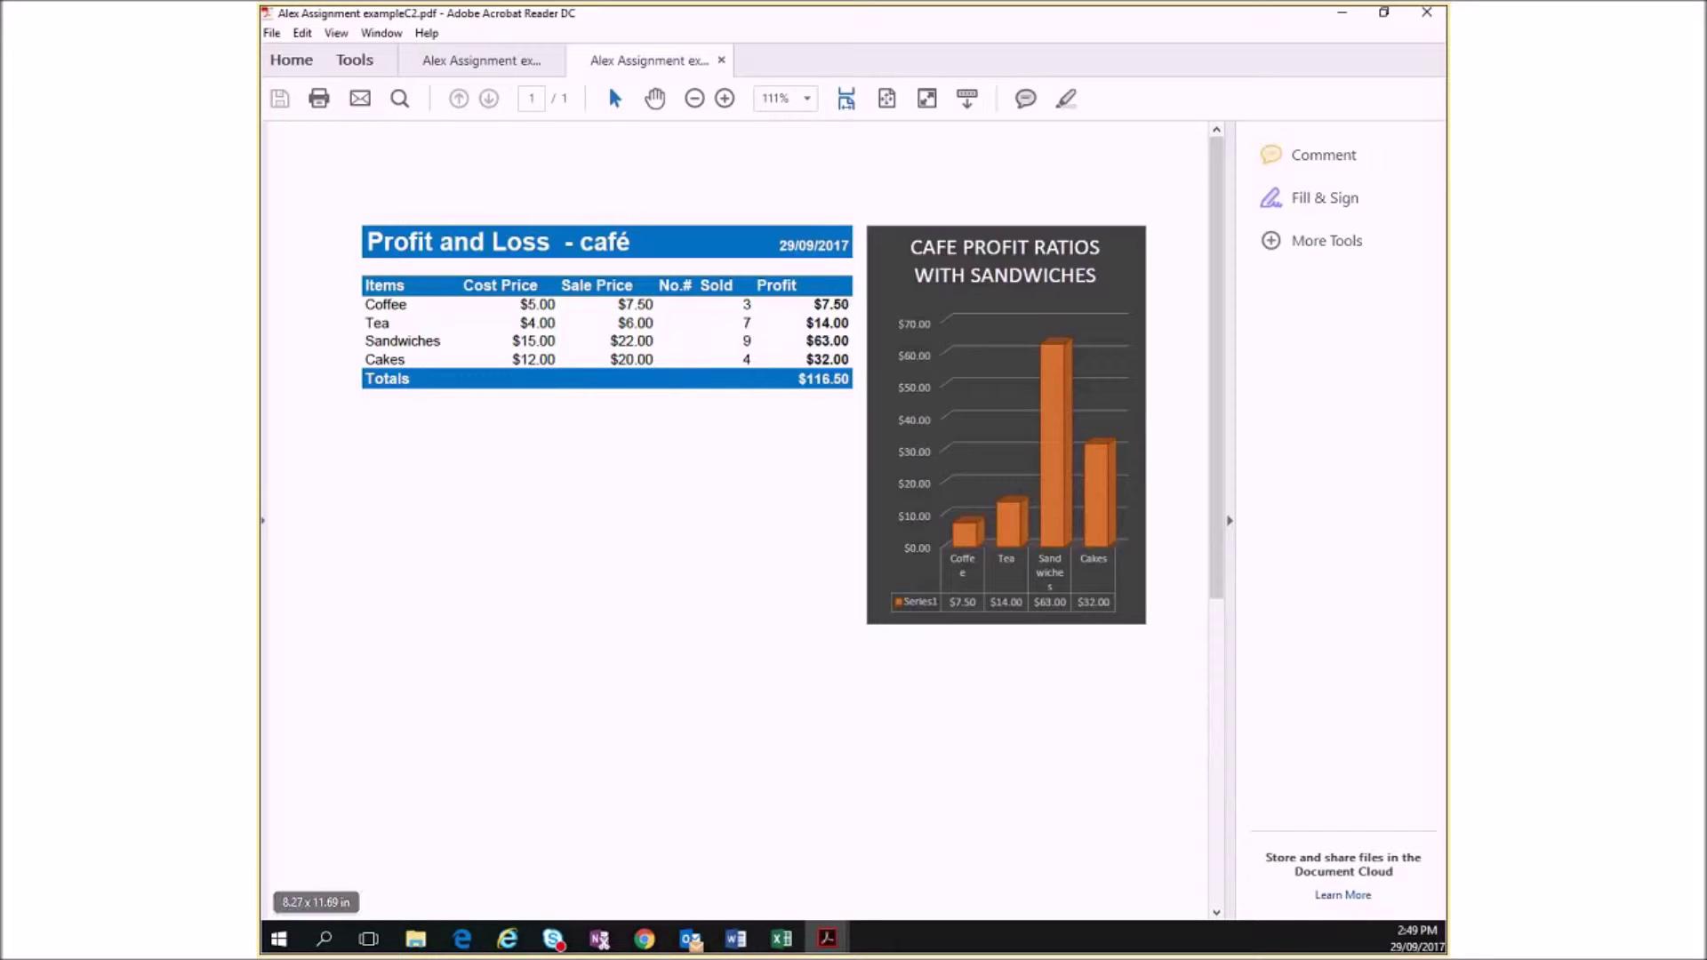
click(734, 938)
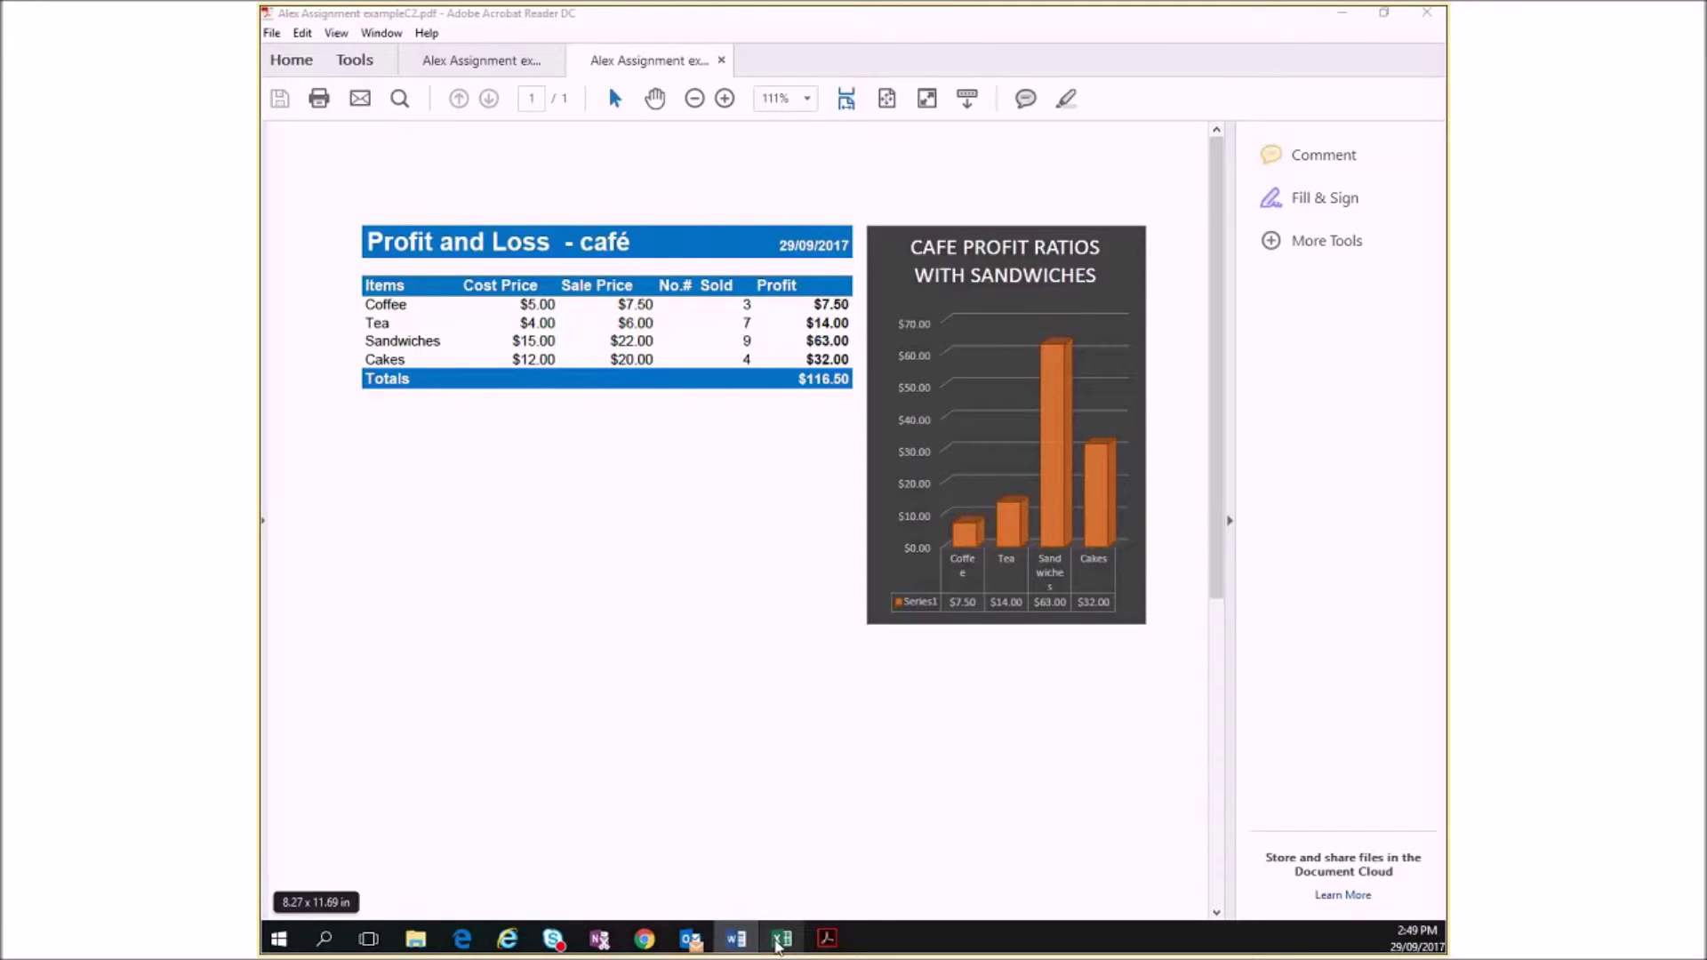
click(379, 108)
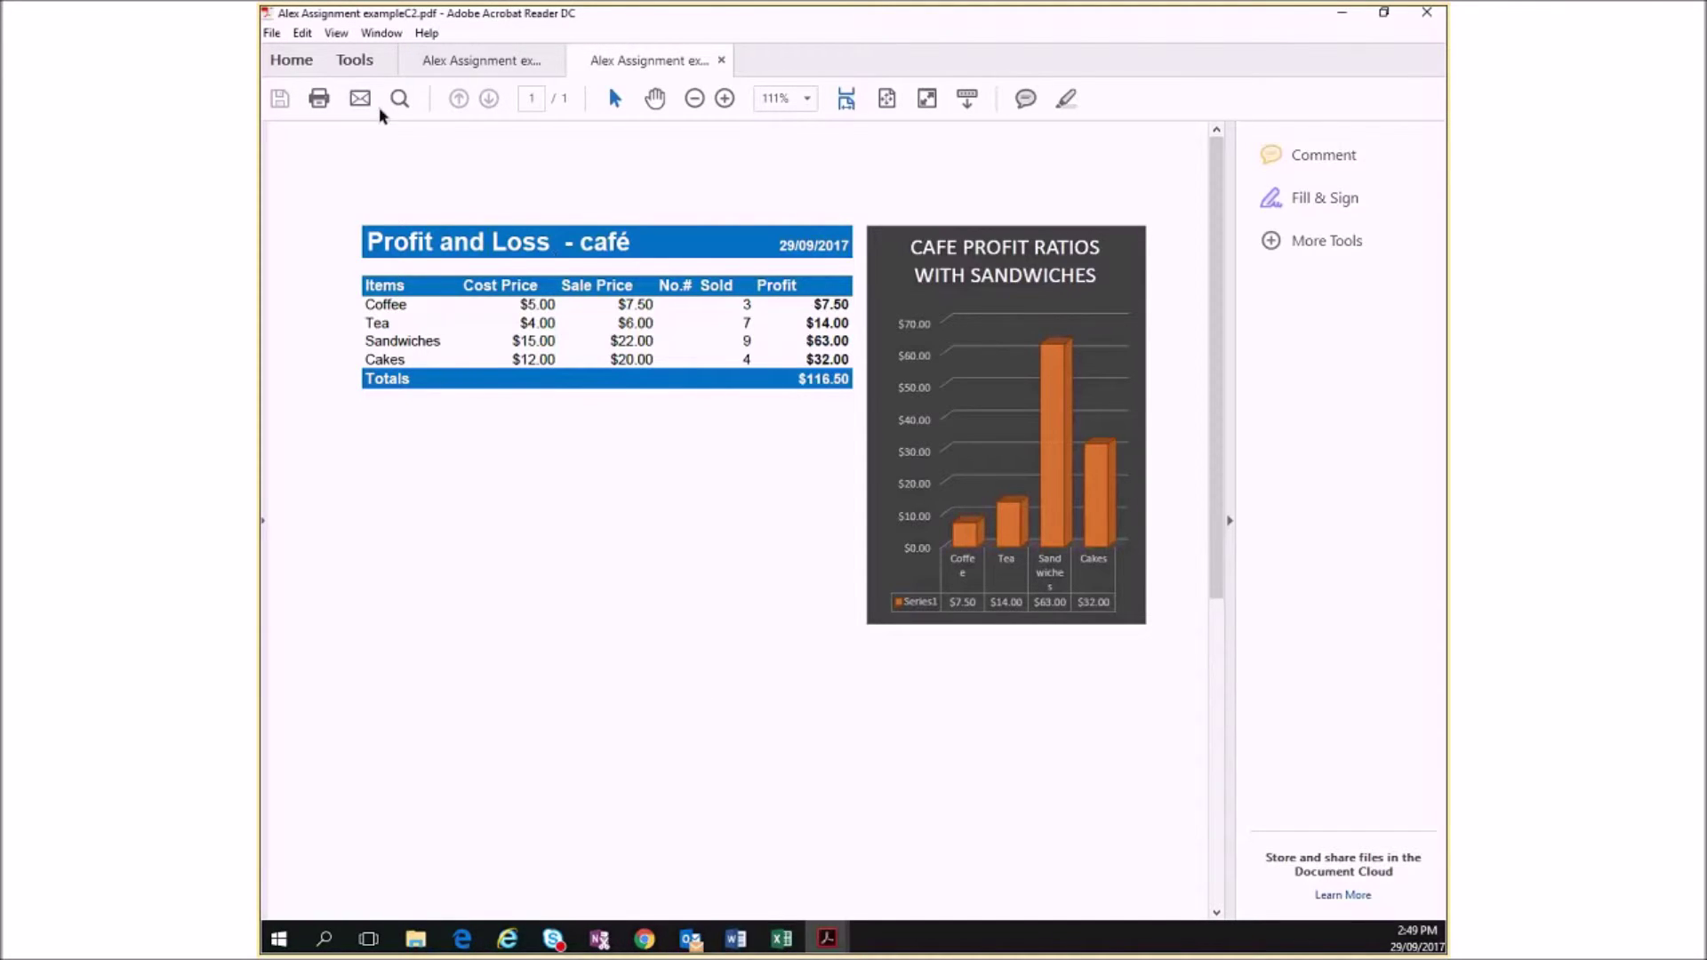
Step: Switch back to Excel and export the worksheet as a PDF to the D: drive under the suggested file name
click(774, 940)
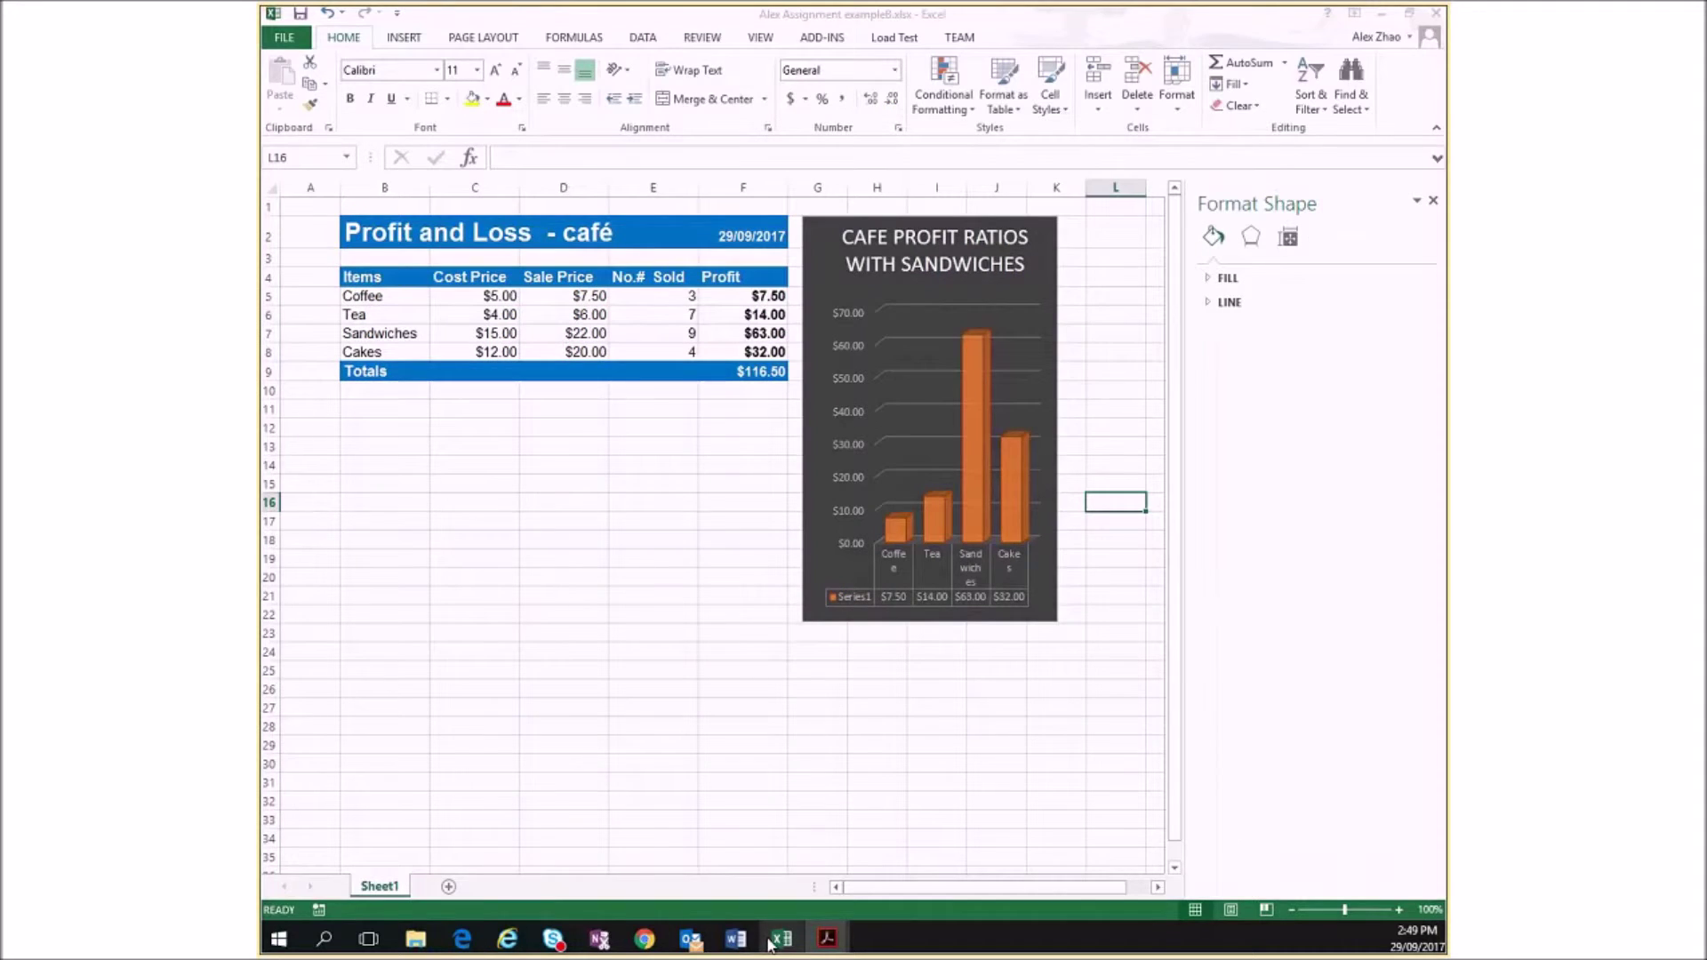
click(458, 504)
click(284, 37)
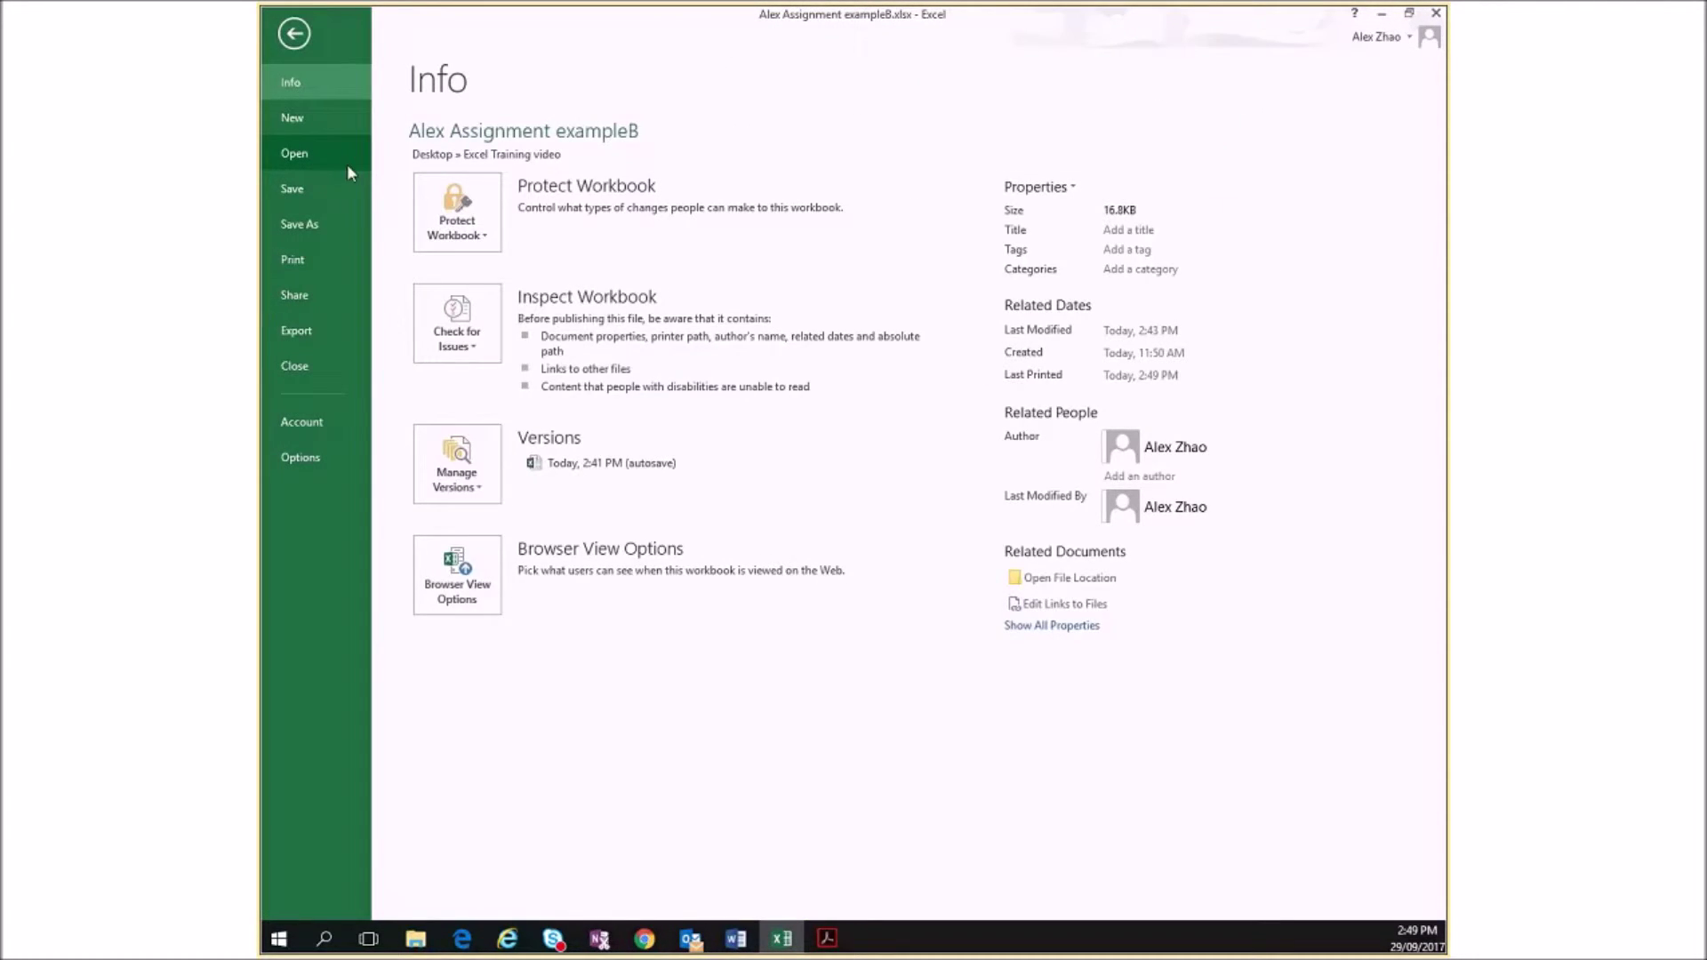
click(304, 332)
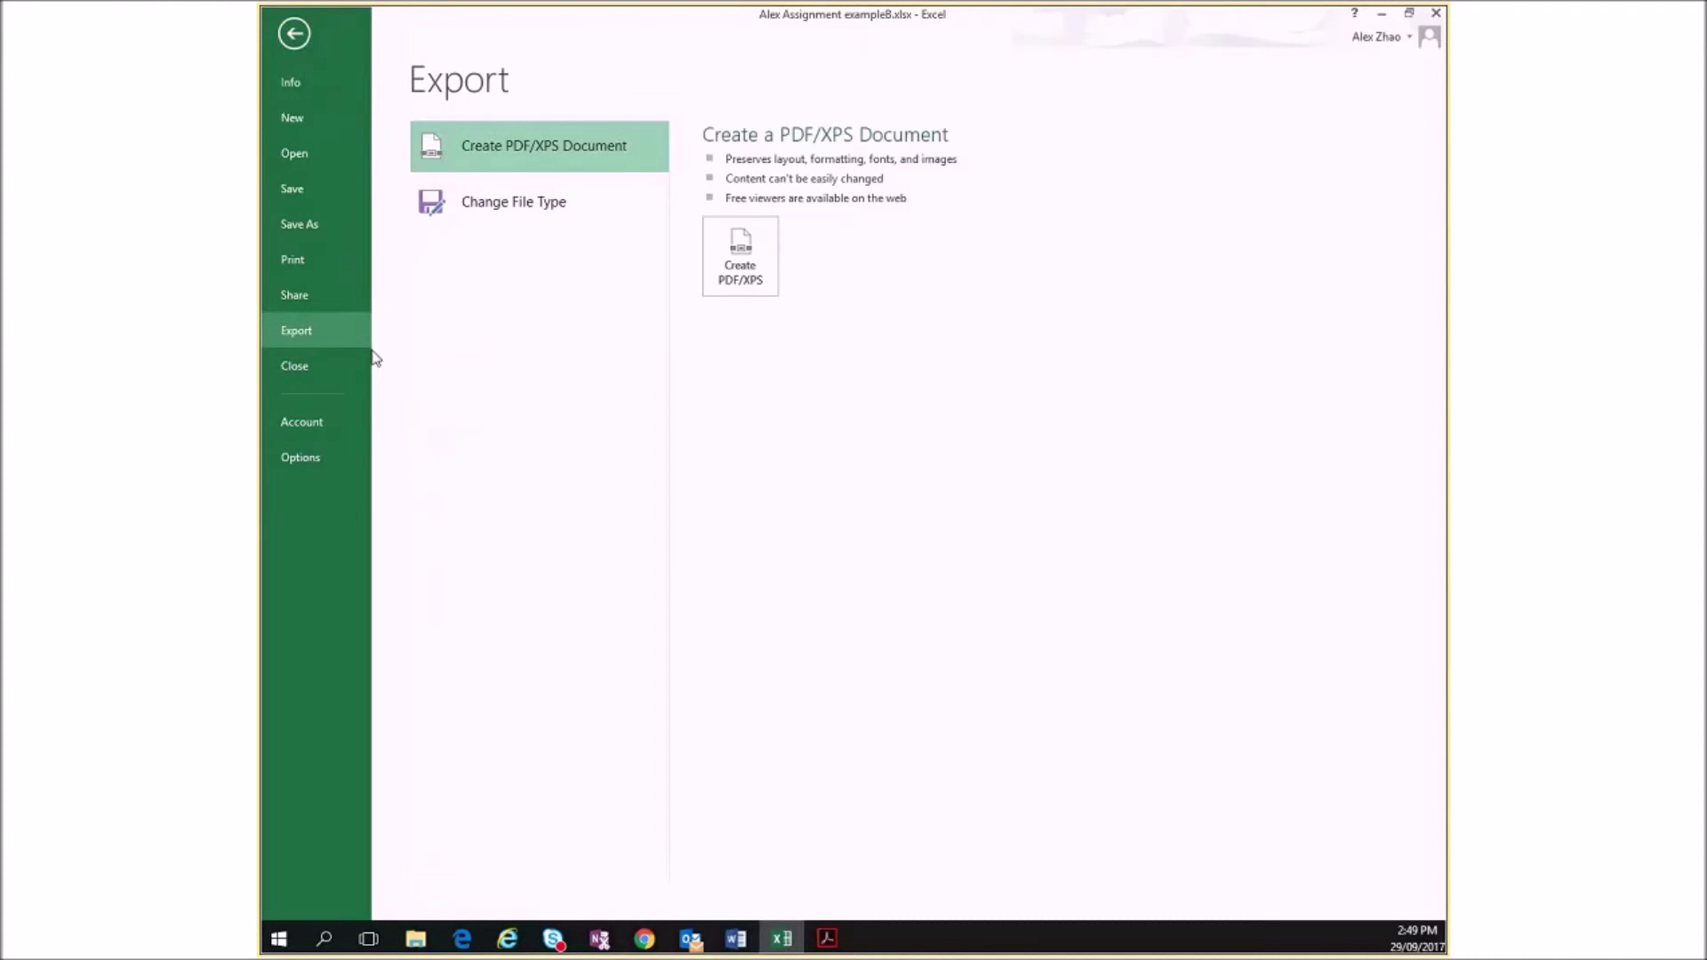
click(751, 259)
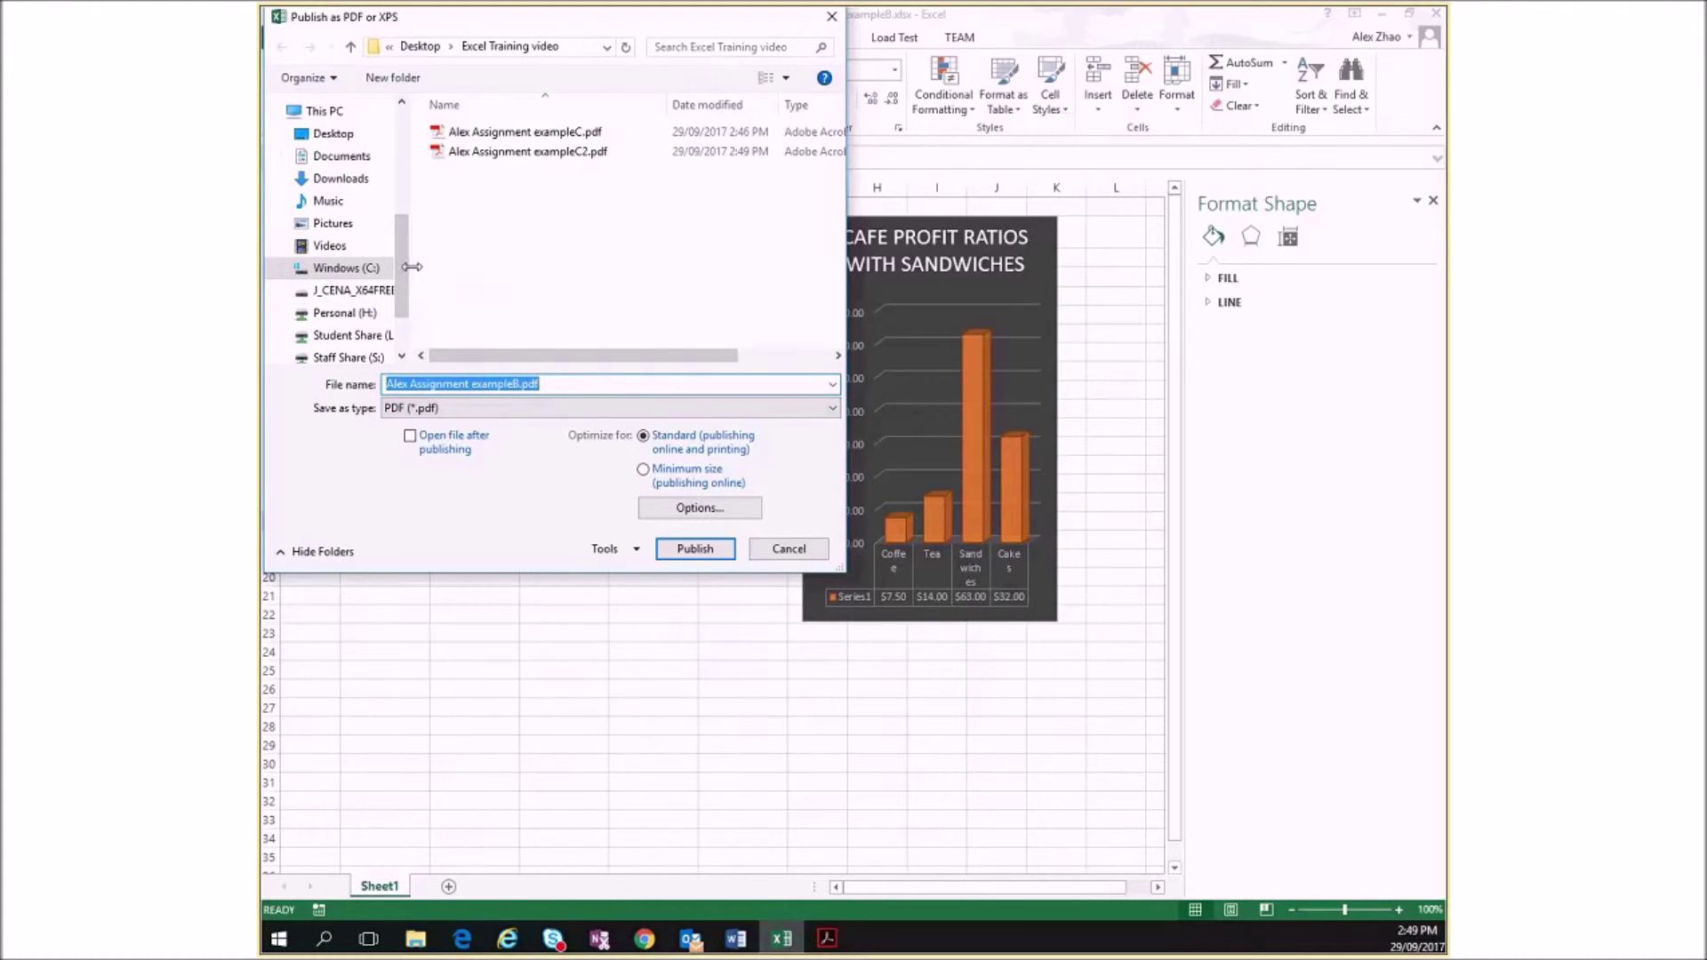
drag(411, 266, 513, 272)
click(427, 292)
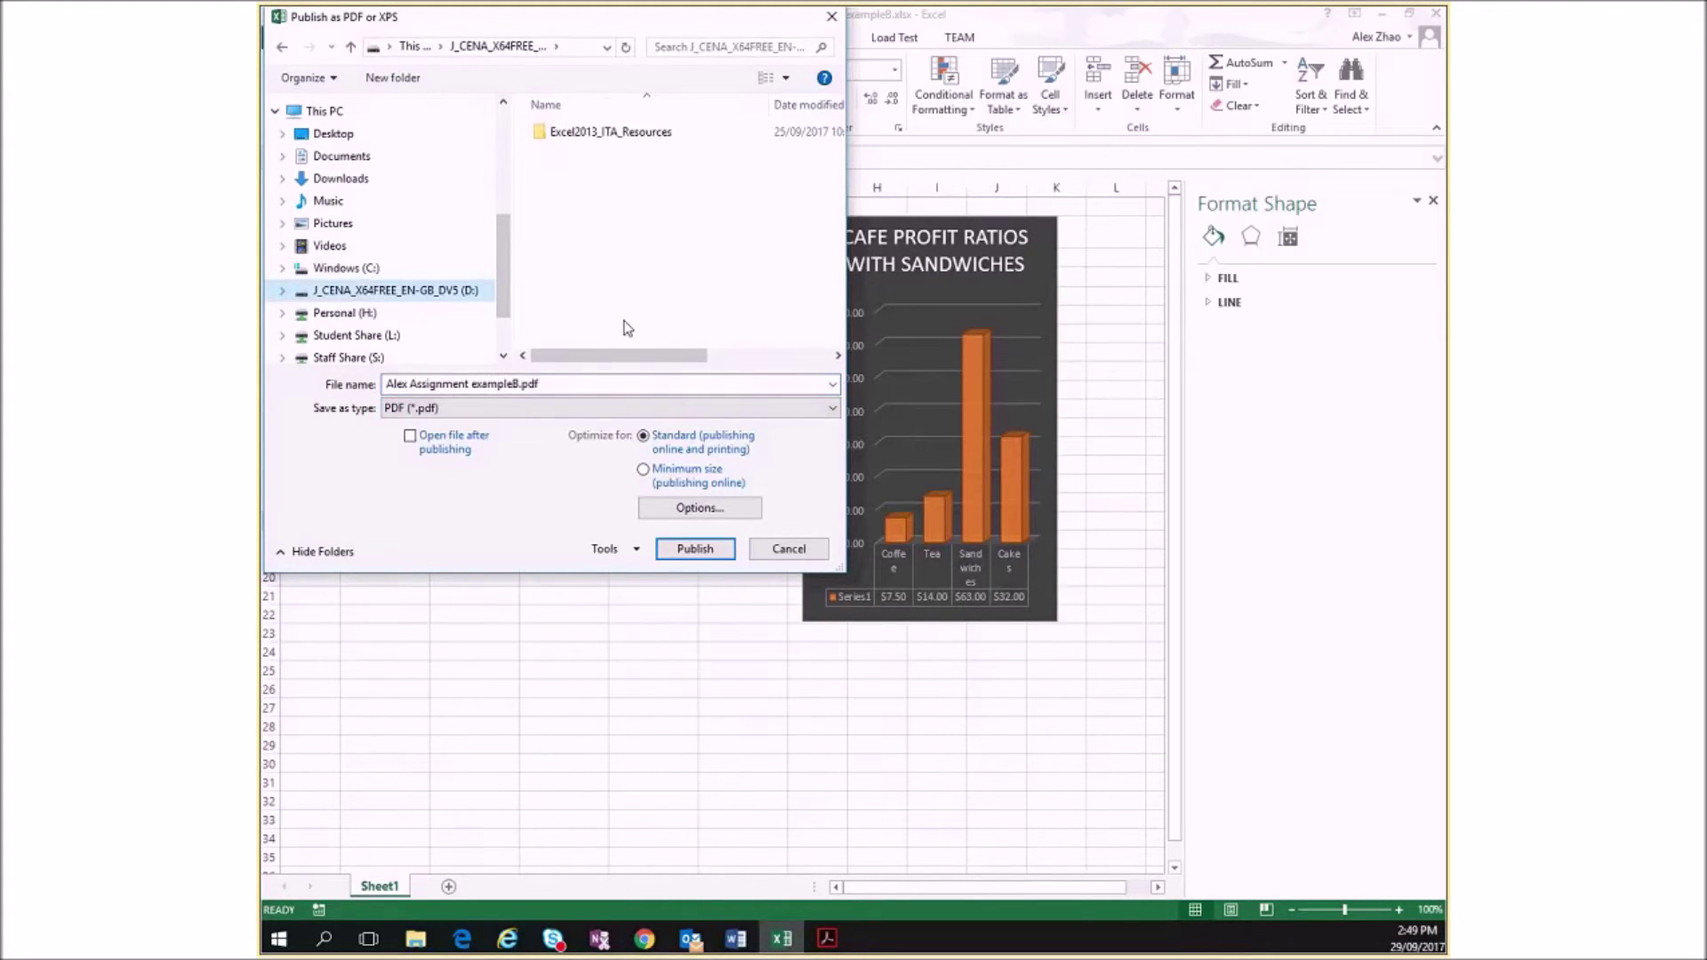
click(697, 547)
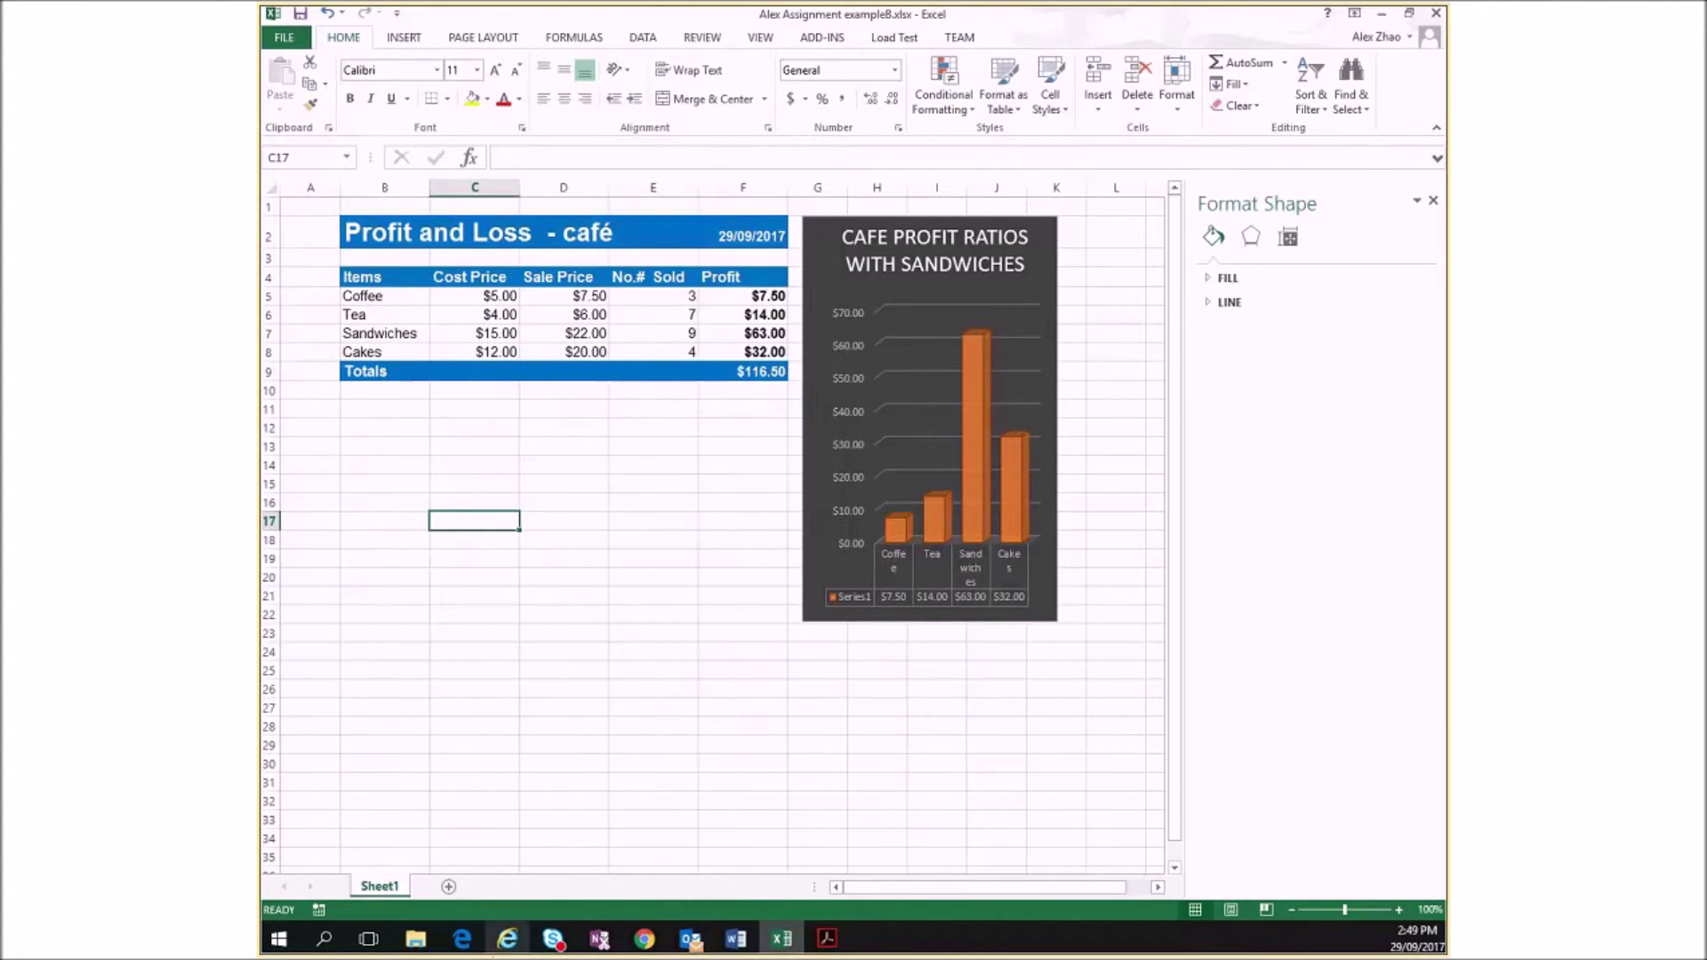
Step: Browse to the D: drive in File Explorer and locate the exported exampleB PDF
mouse_move(415, 937)
click(558, 850)
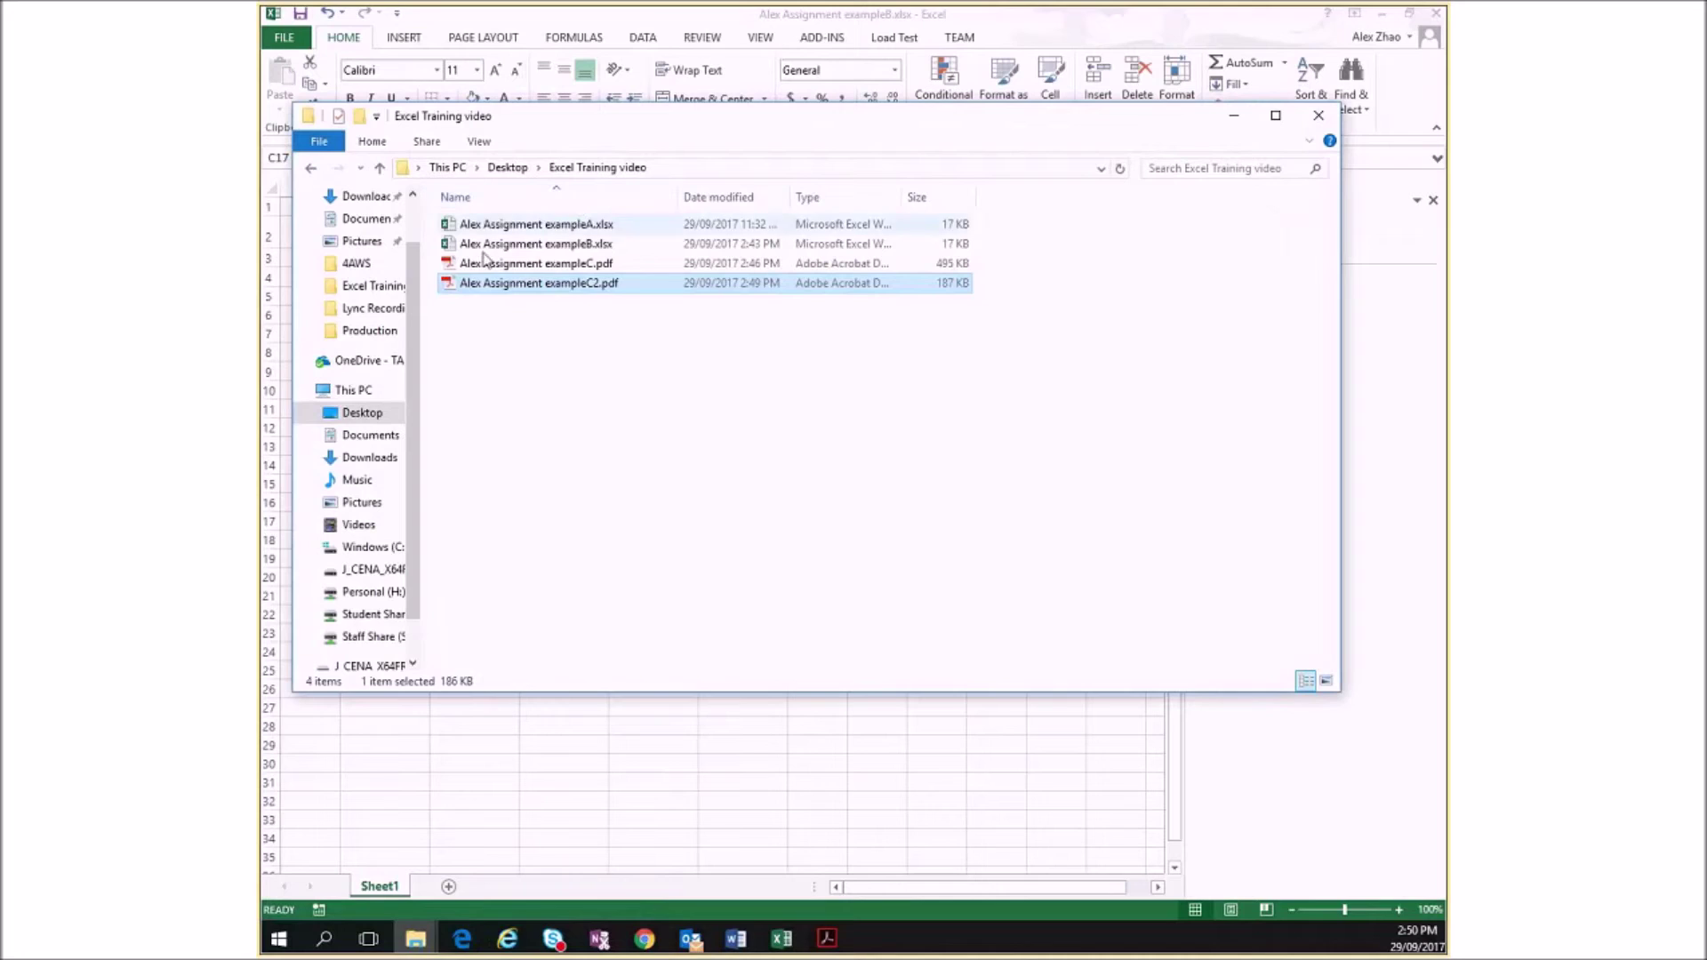
click(356, 570)
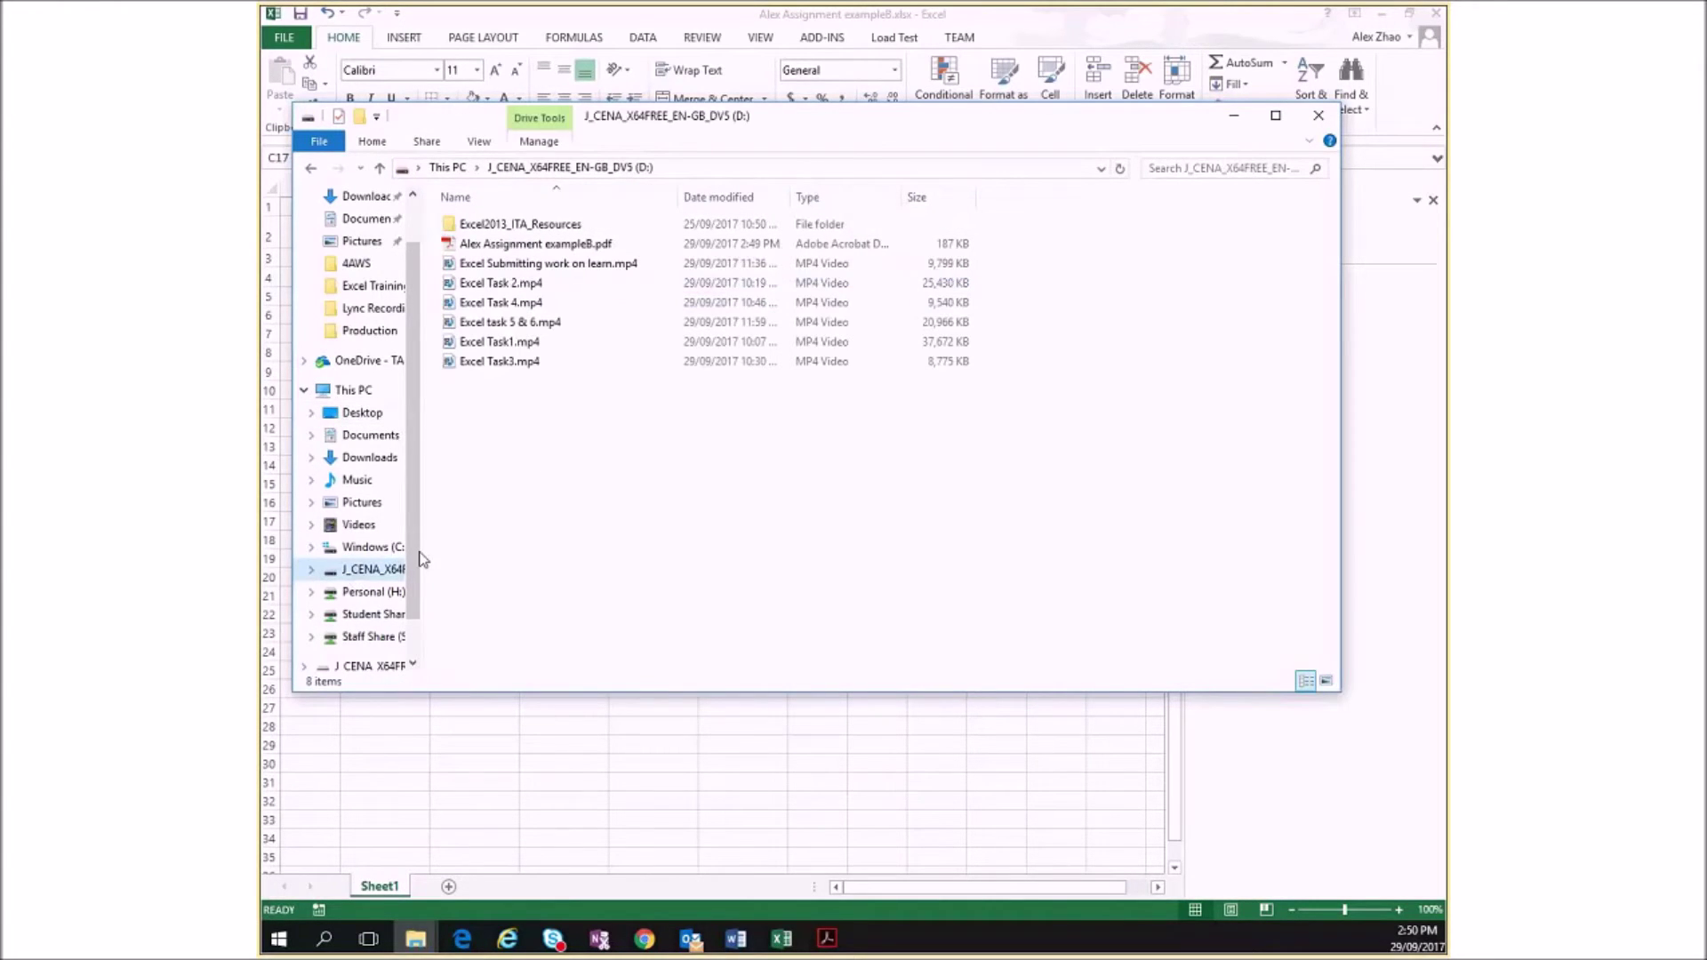
click(539, 246)
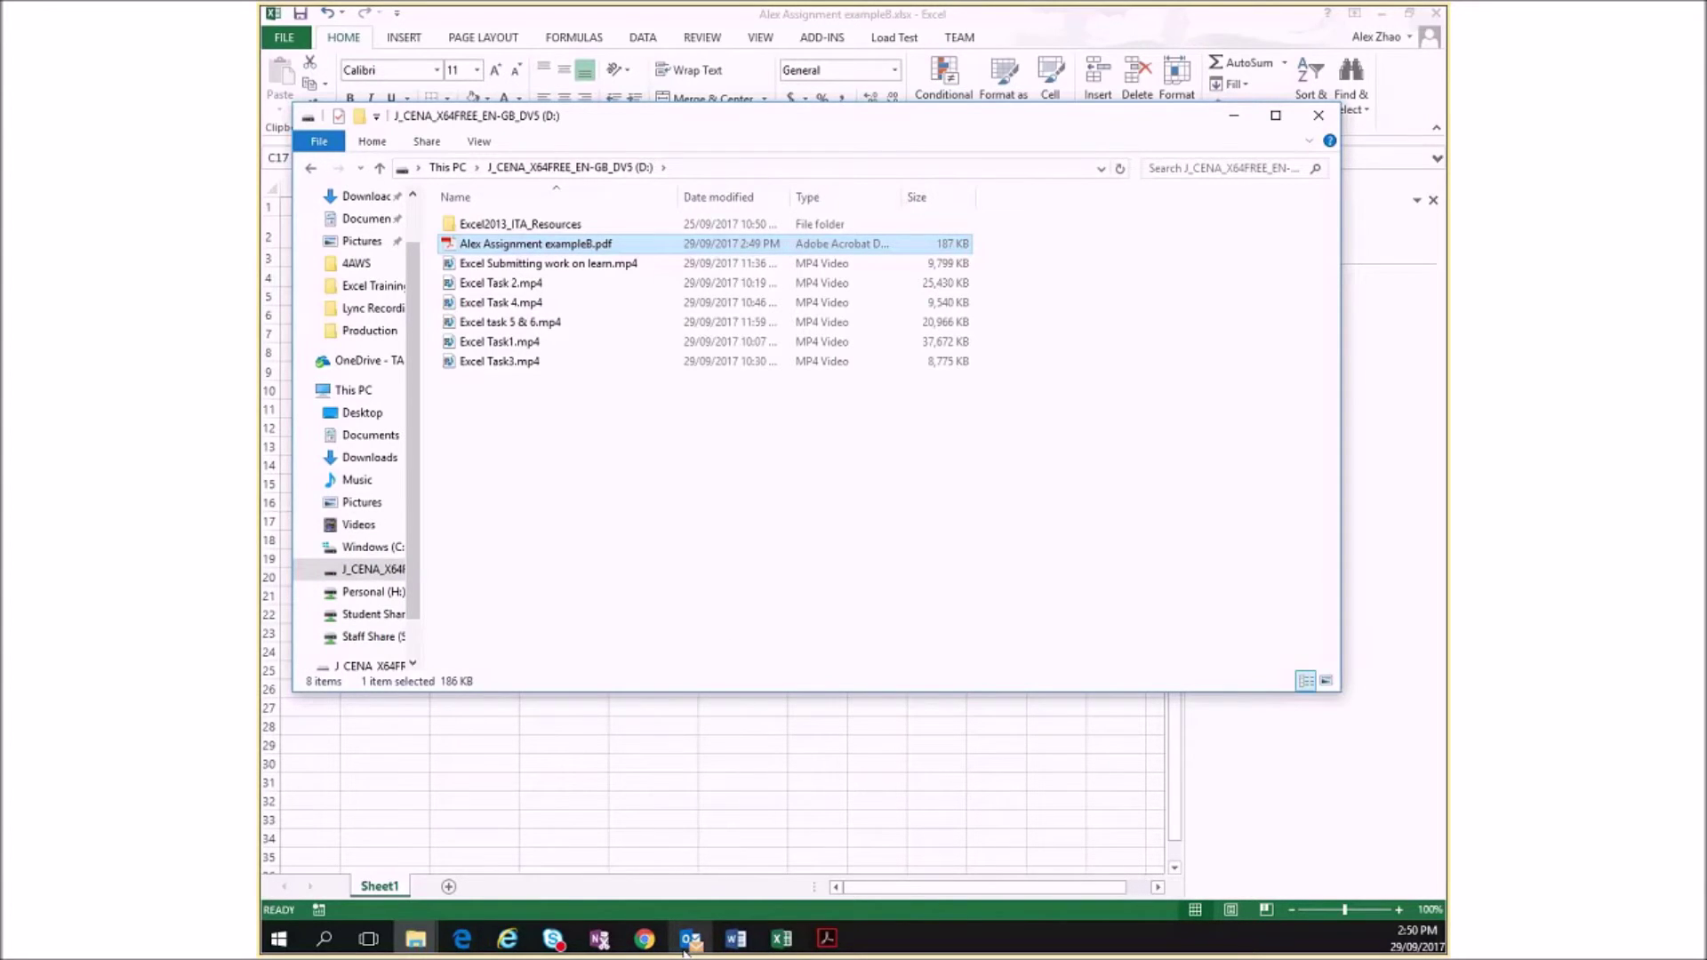
mouse_move(548, 952)
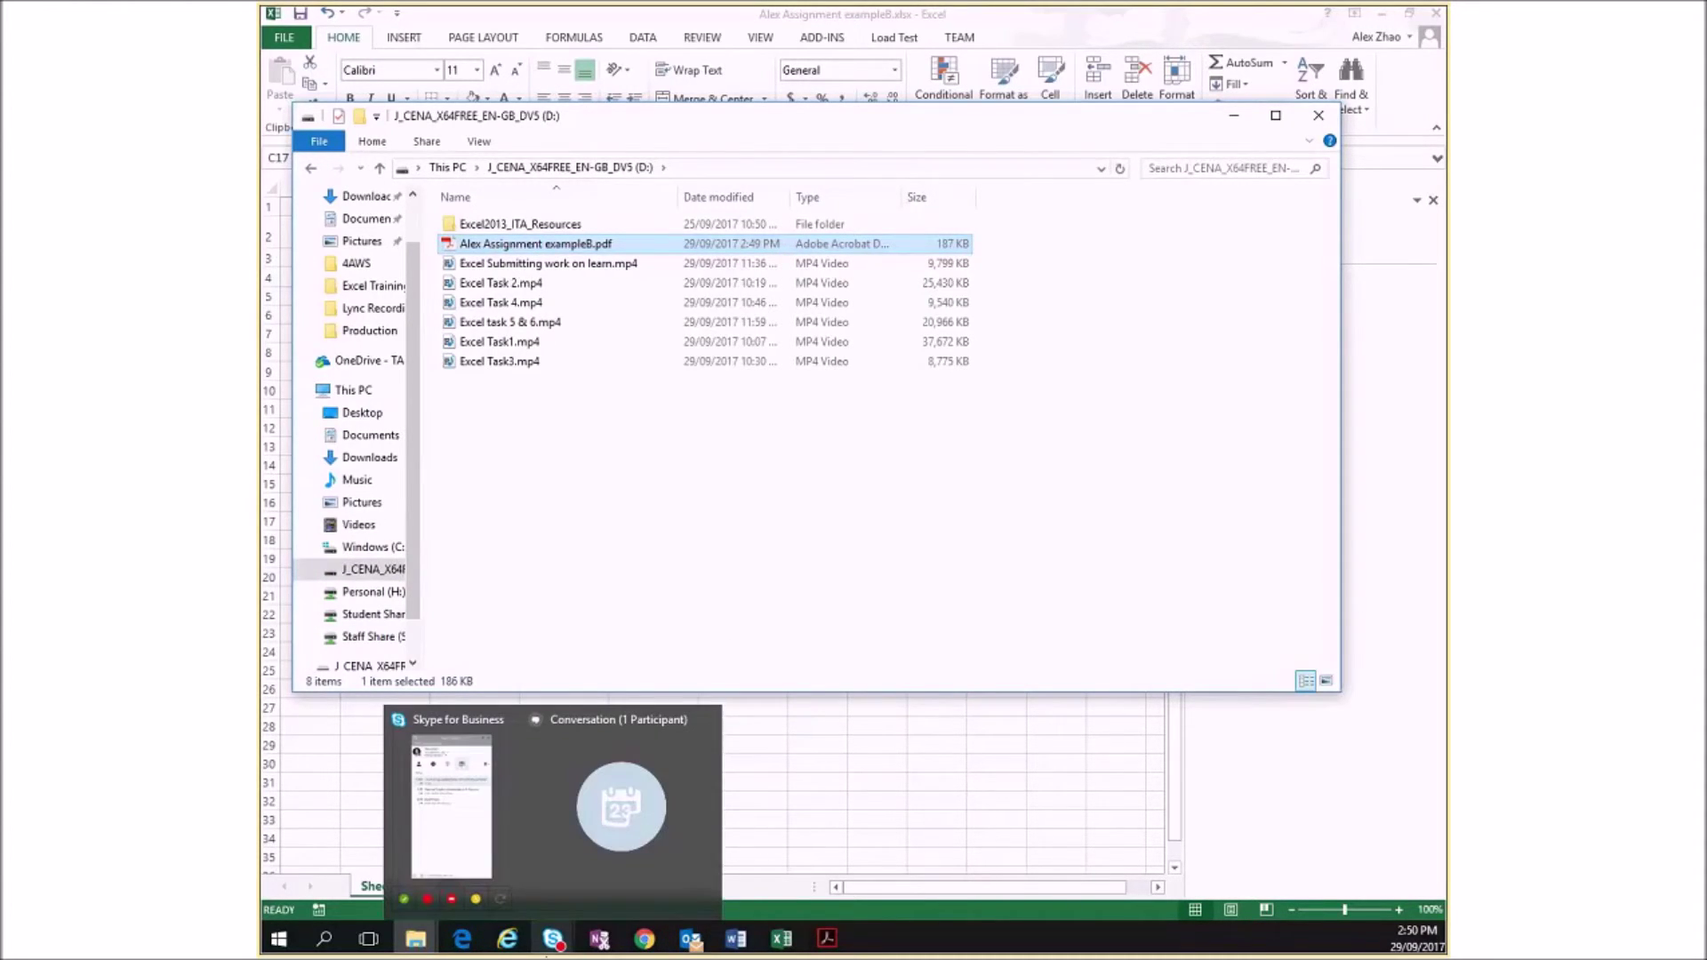
click(563, 944)
click(610, 873)
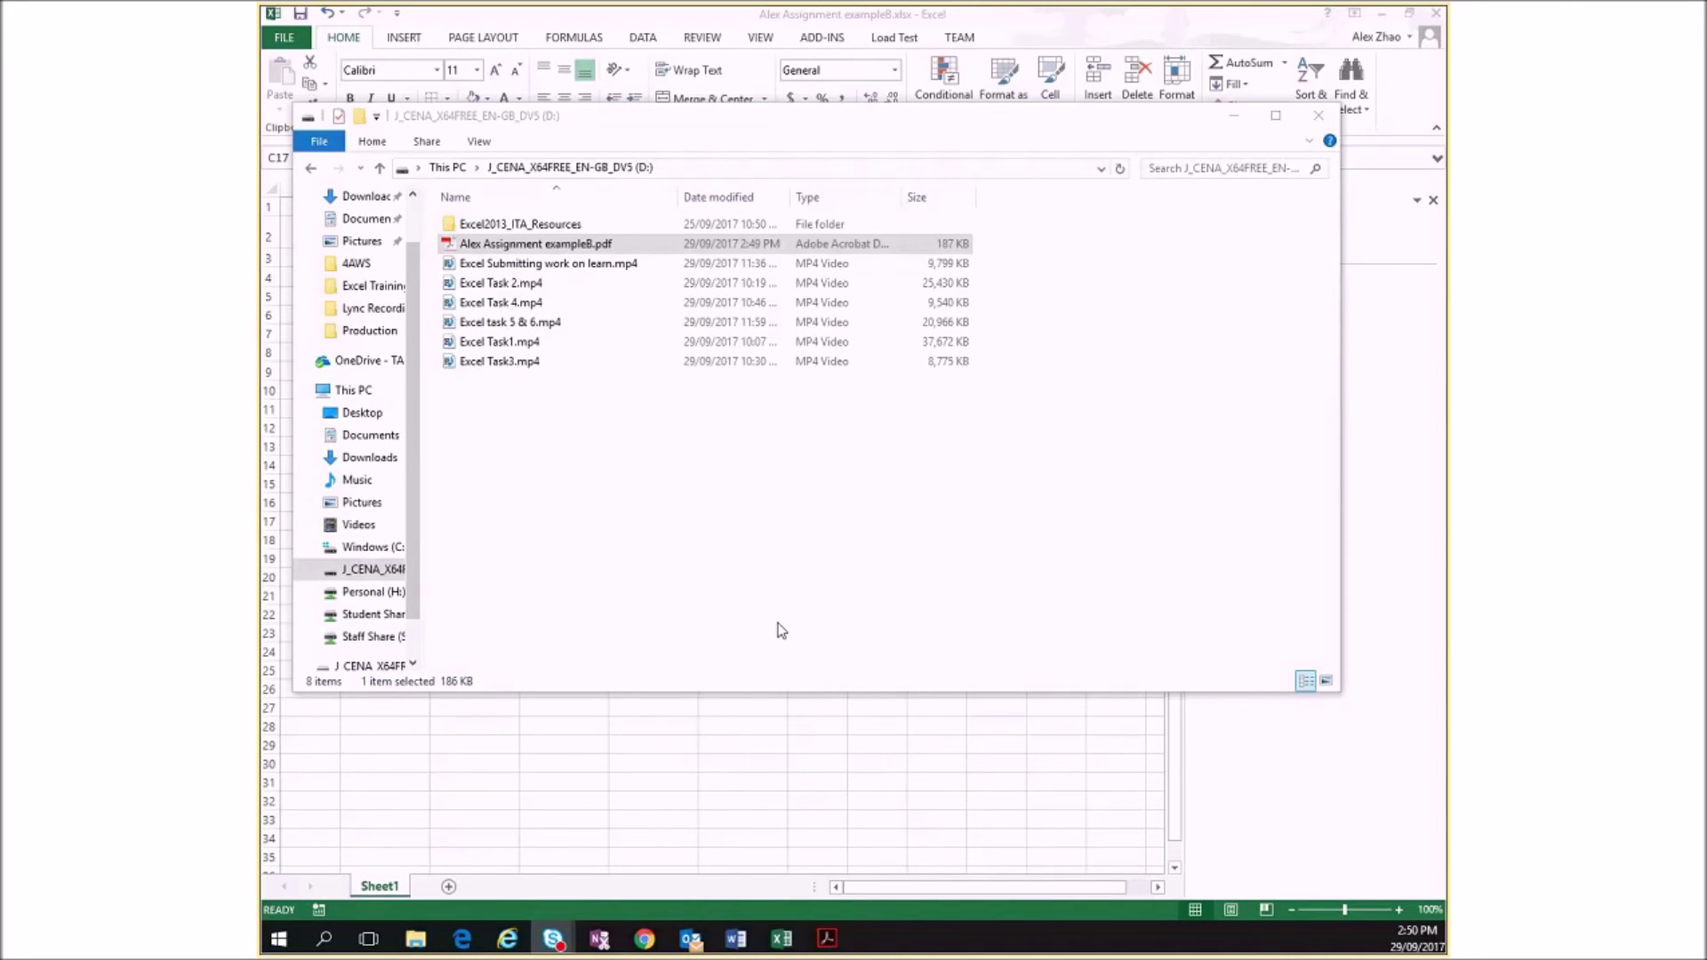
Step: Switch back to Excel and save a copy of the workbook in the Excel Training video folder, removing the B from its file name
click(486, 11)
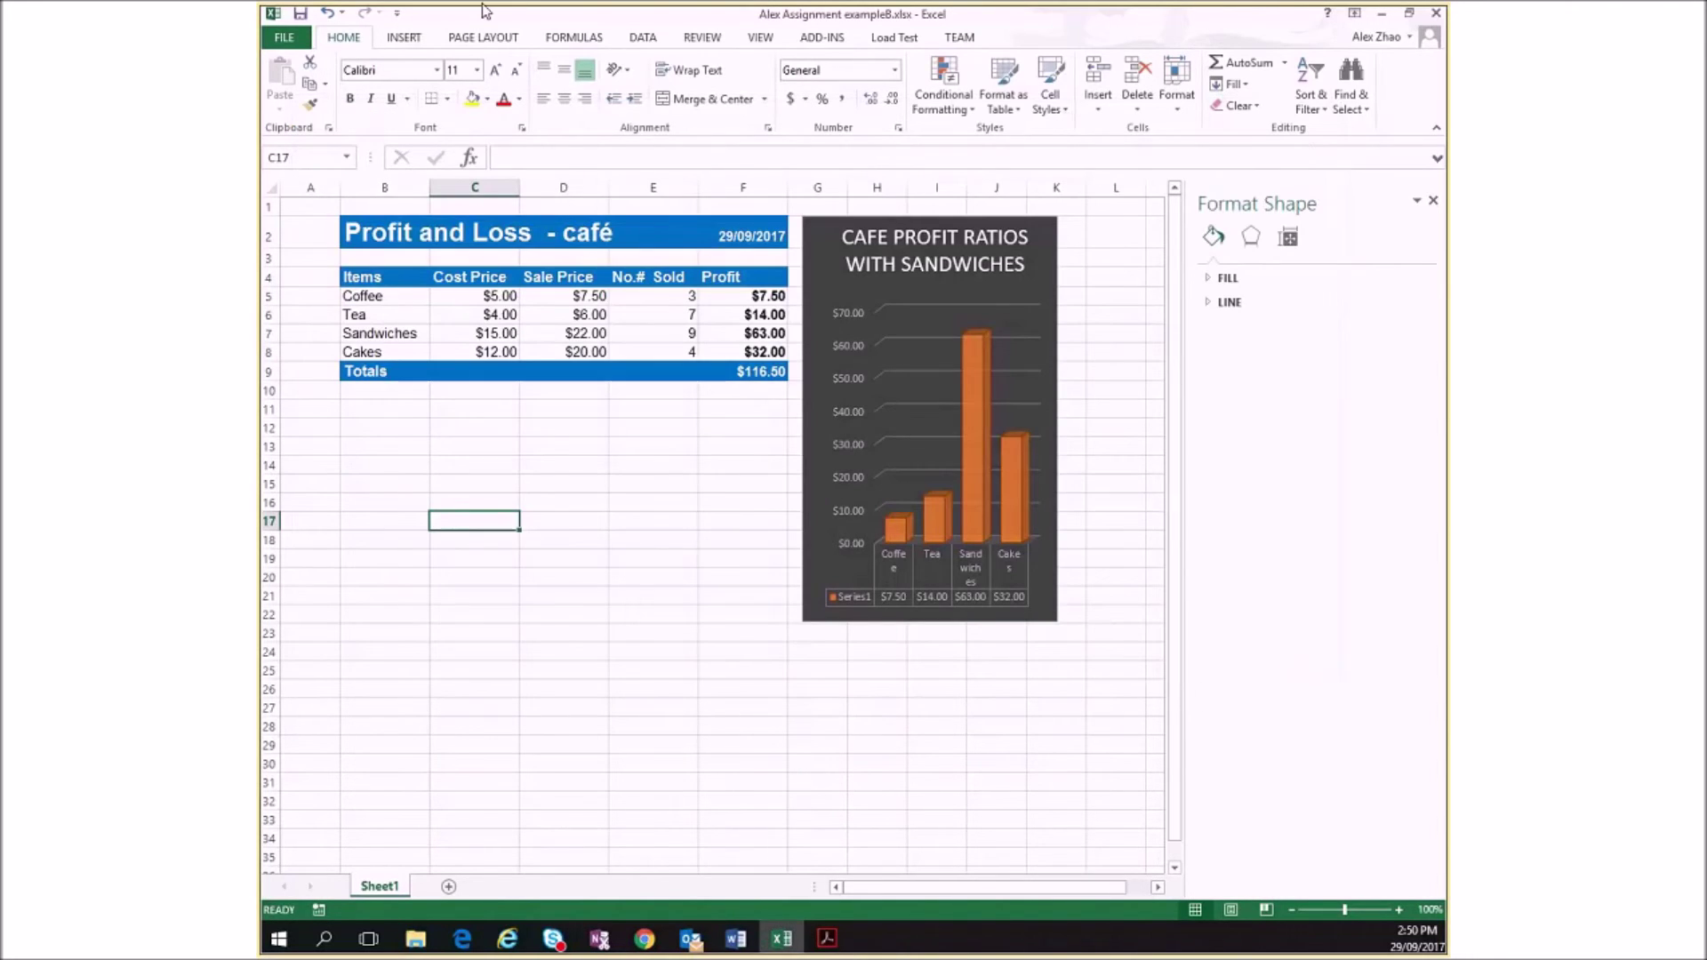
click(285, 37)
click(316, 236)
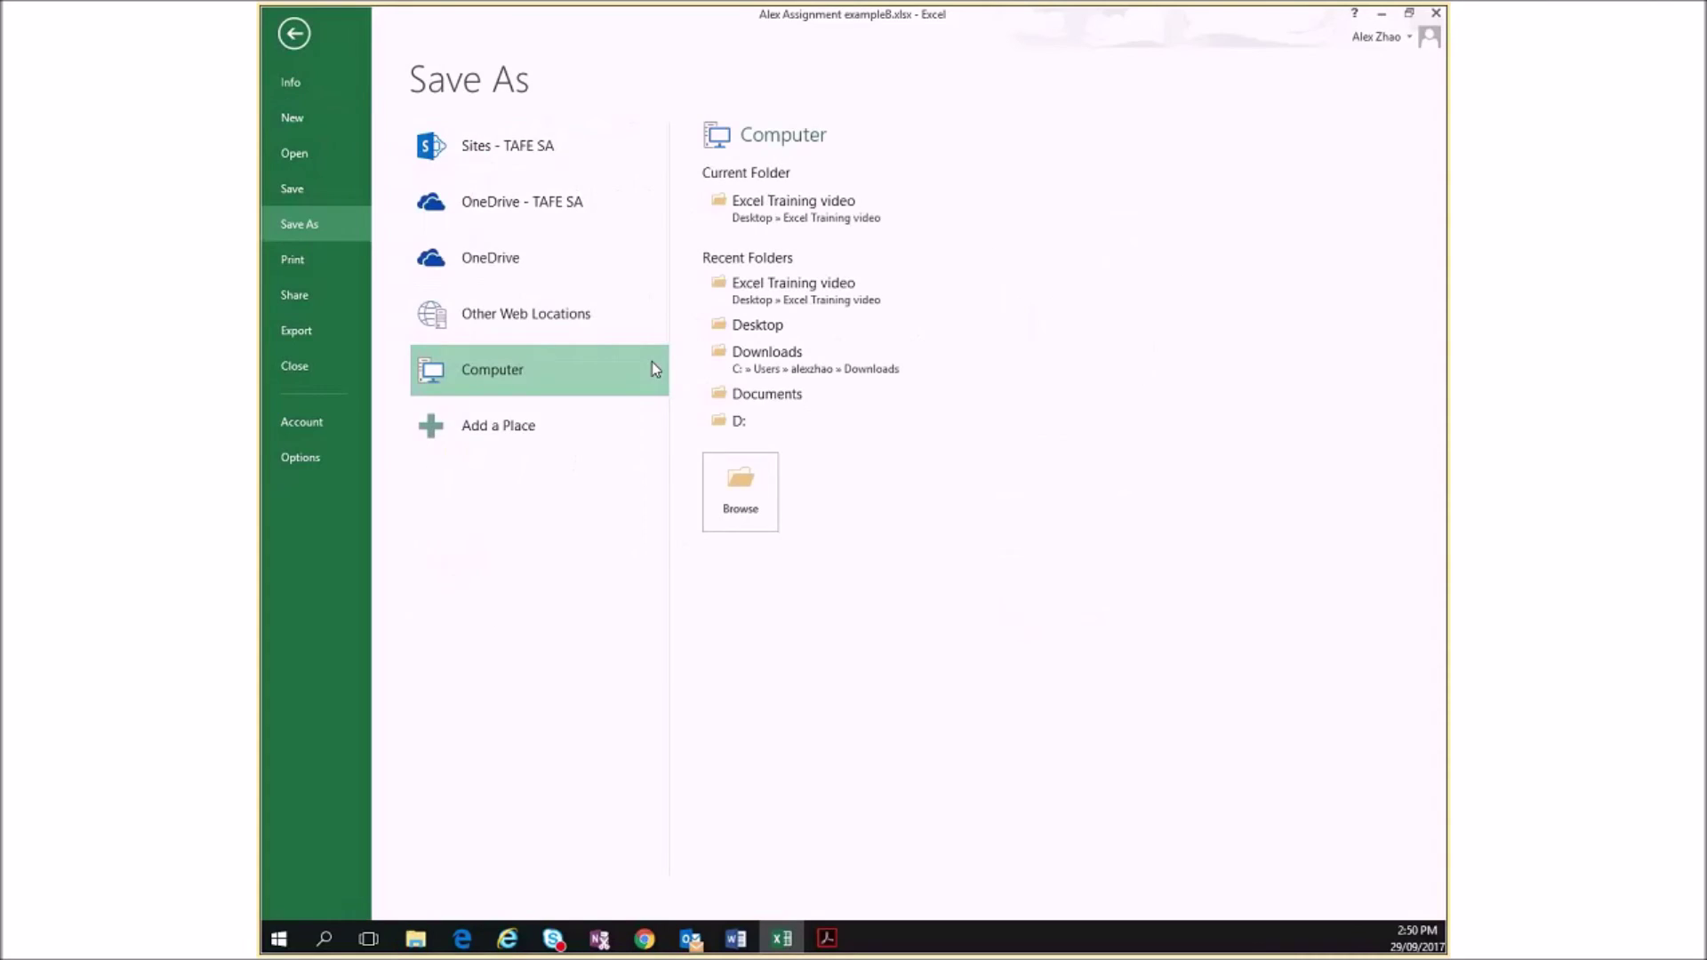
click(739, 494)
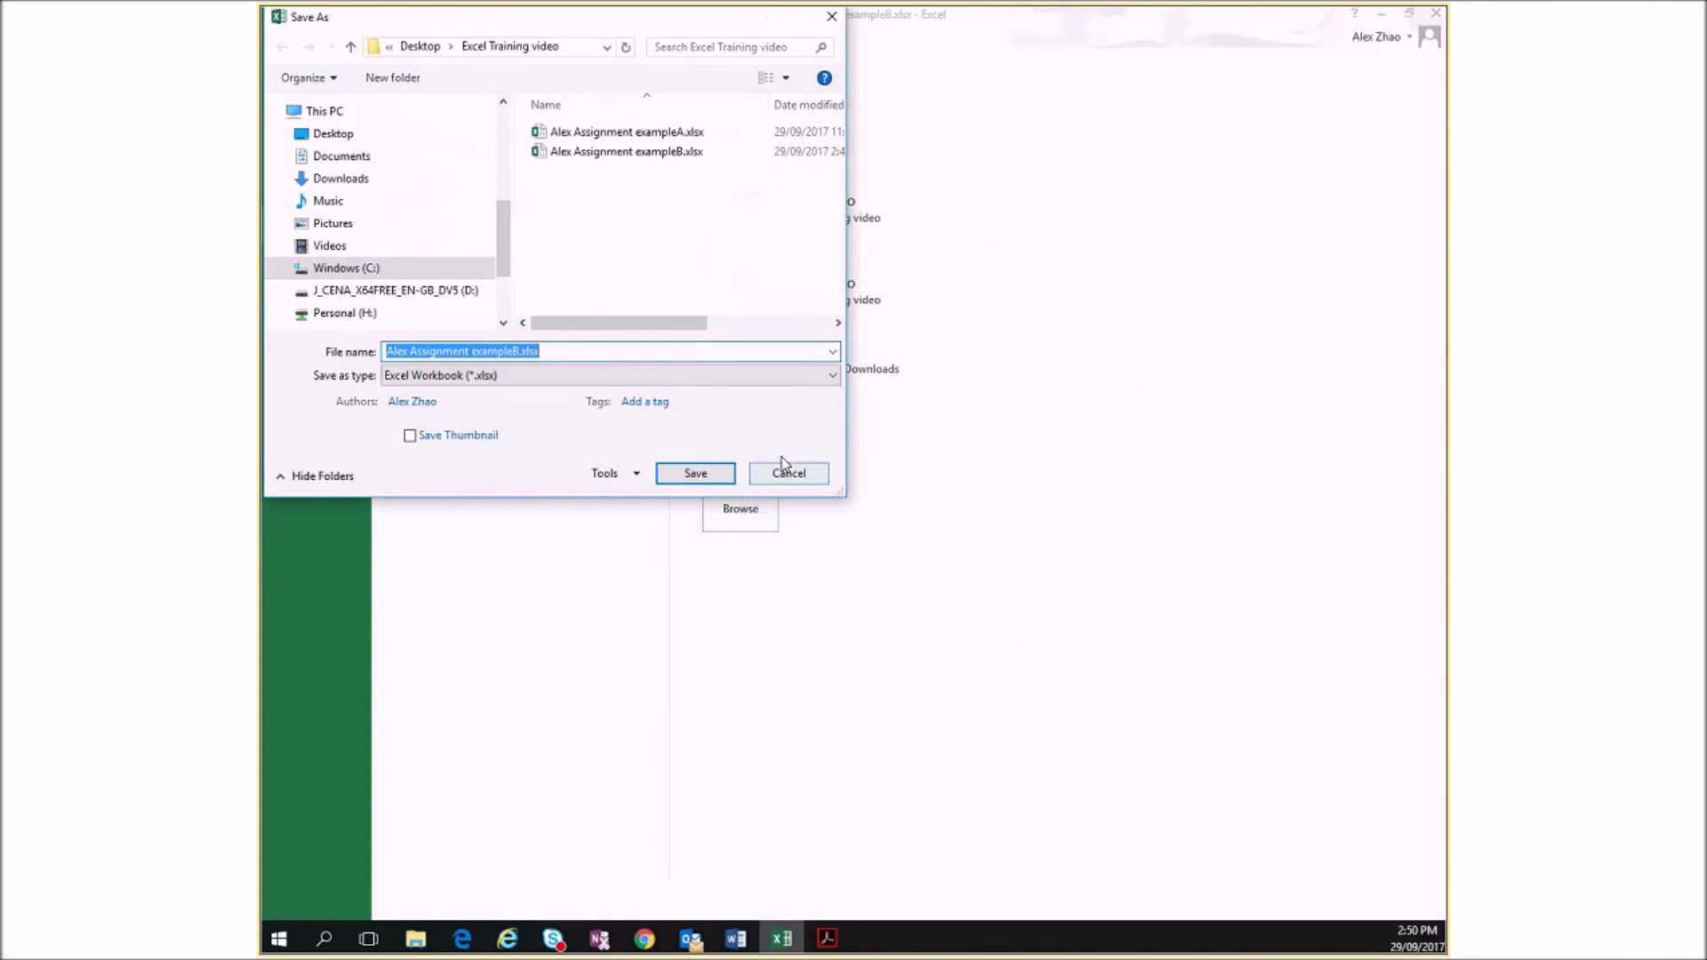
click(520, 352)
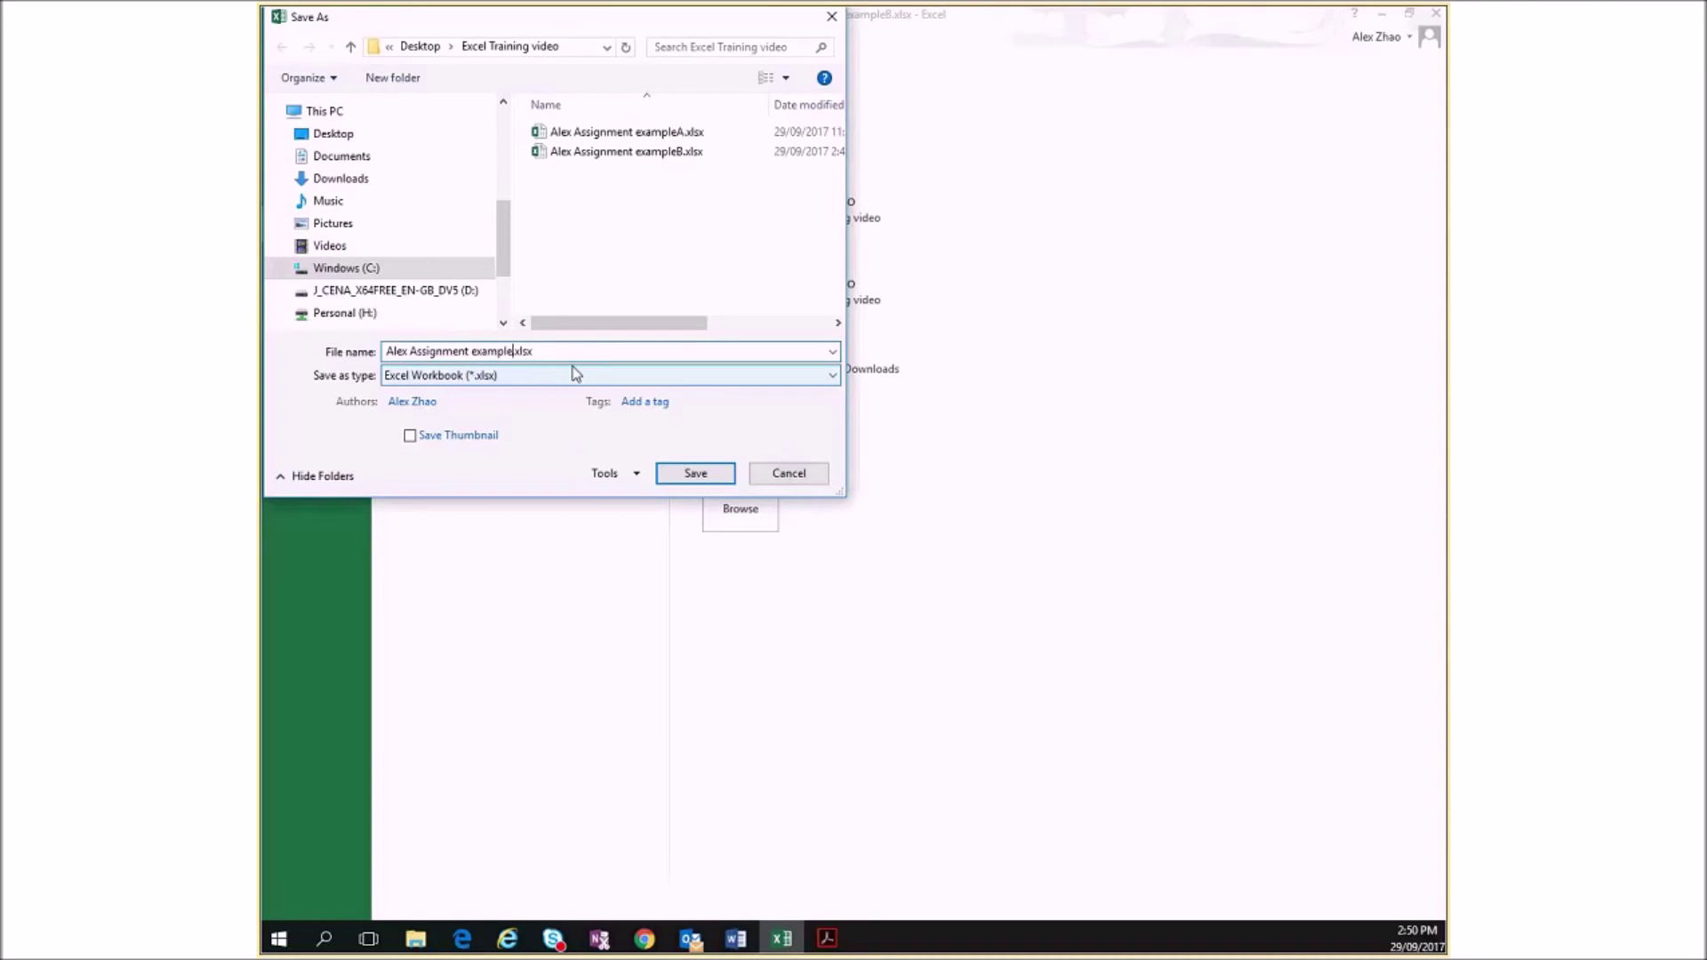
click(709, 478)
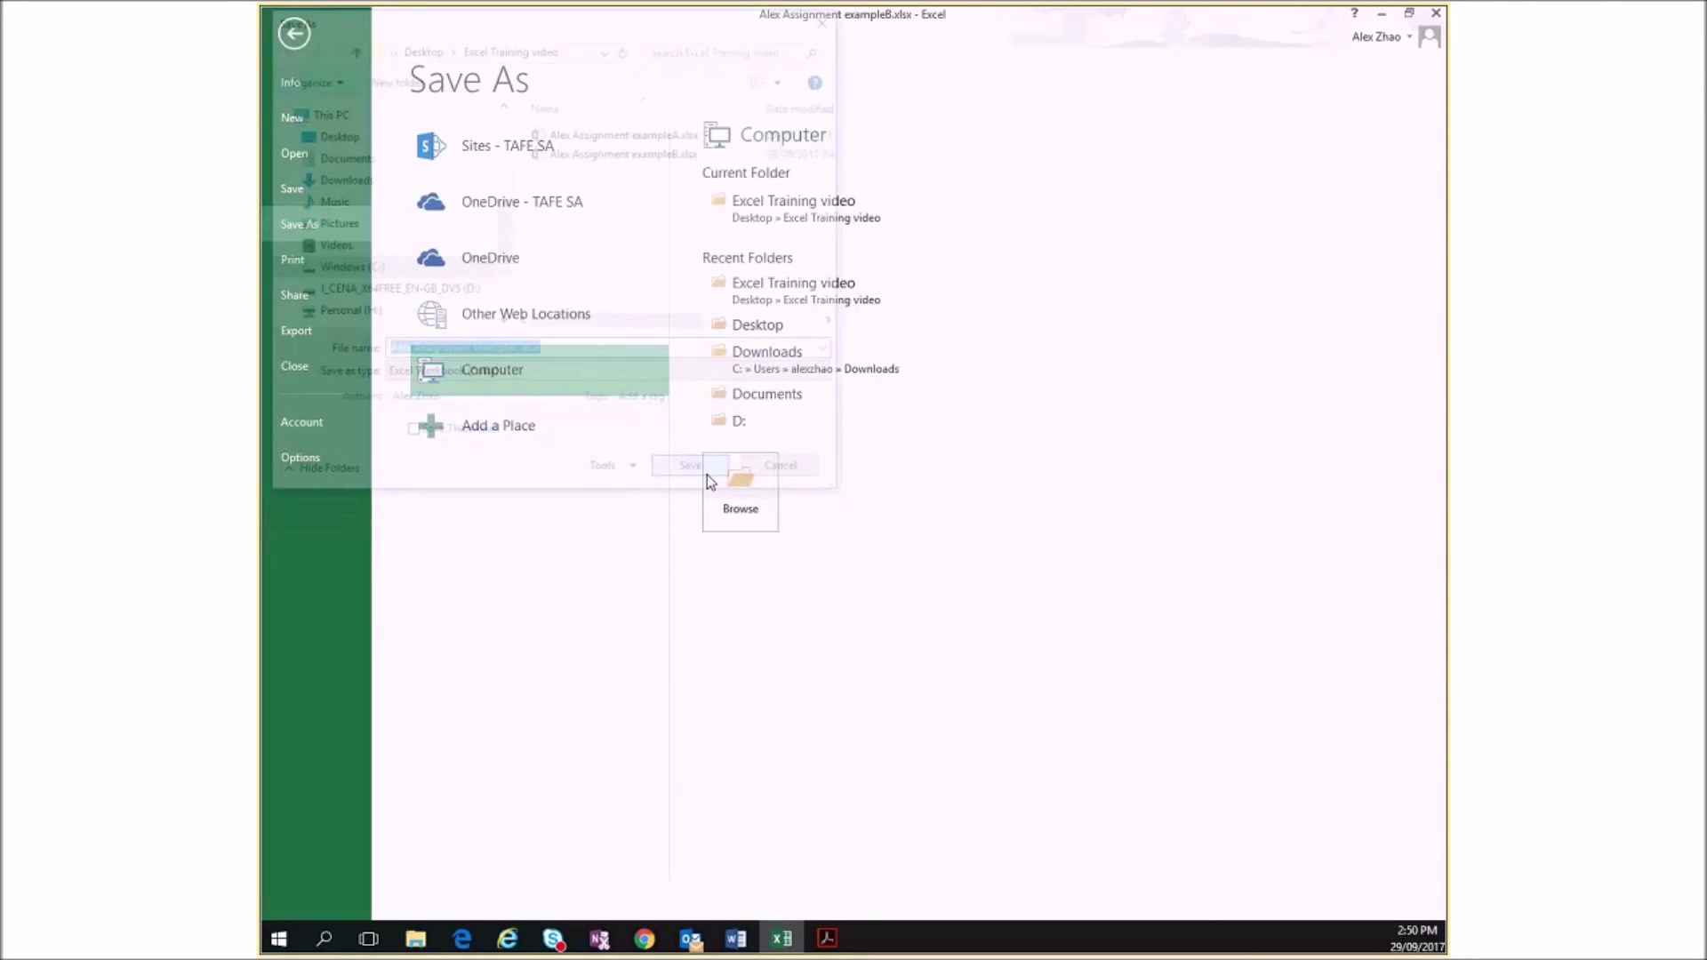